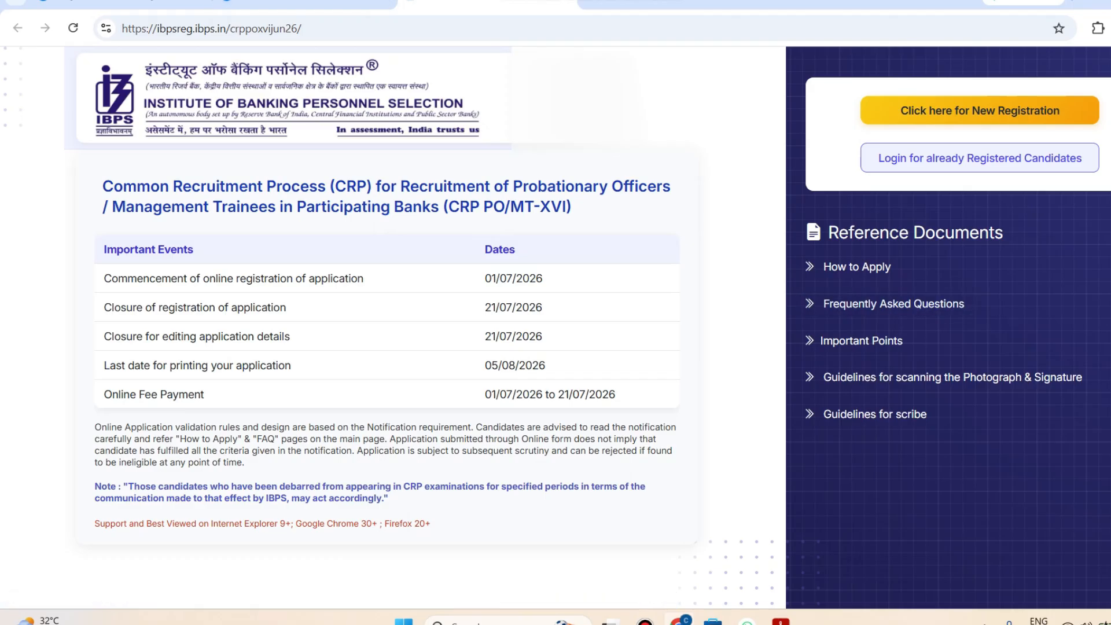
Step: Highlight the 01/07/2026, 21/07/2026 and 05/08/2026 dates and fee period, then start a new registration
left_click_drag(485, 278, 543, 278)
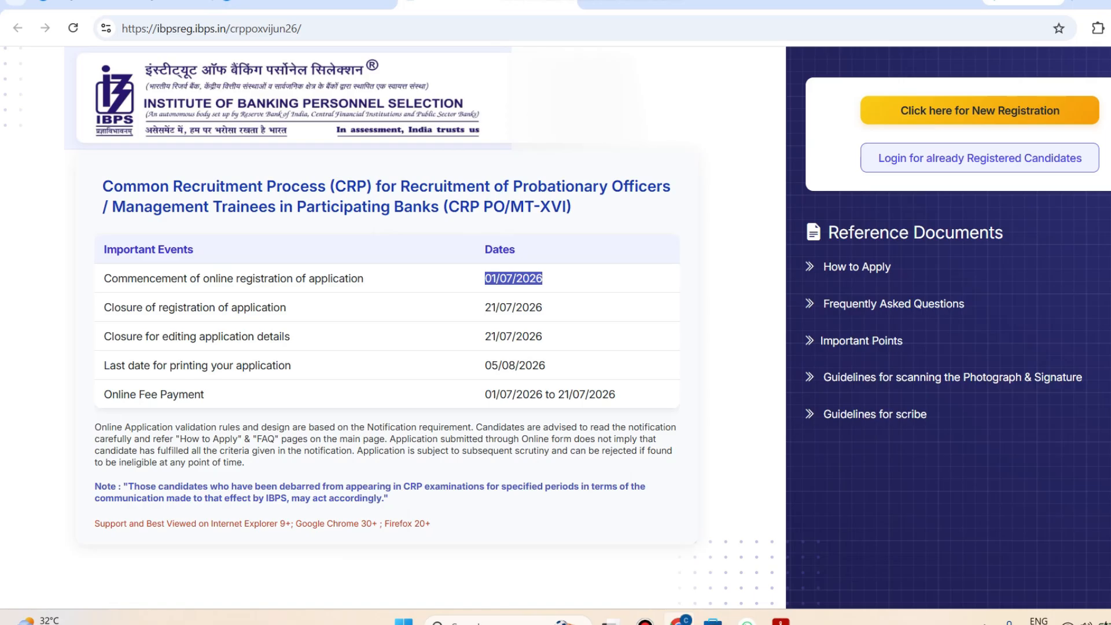
left_click_drag(485, 307, 542, 307)
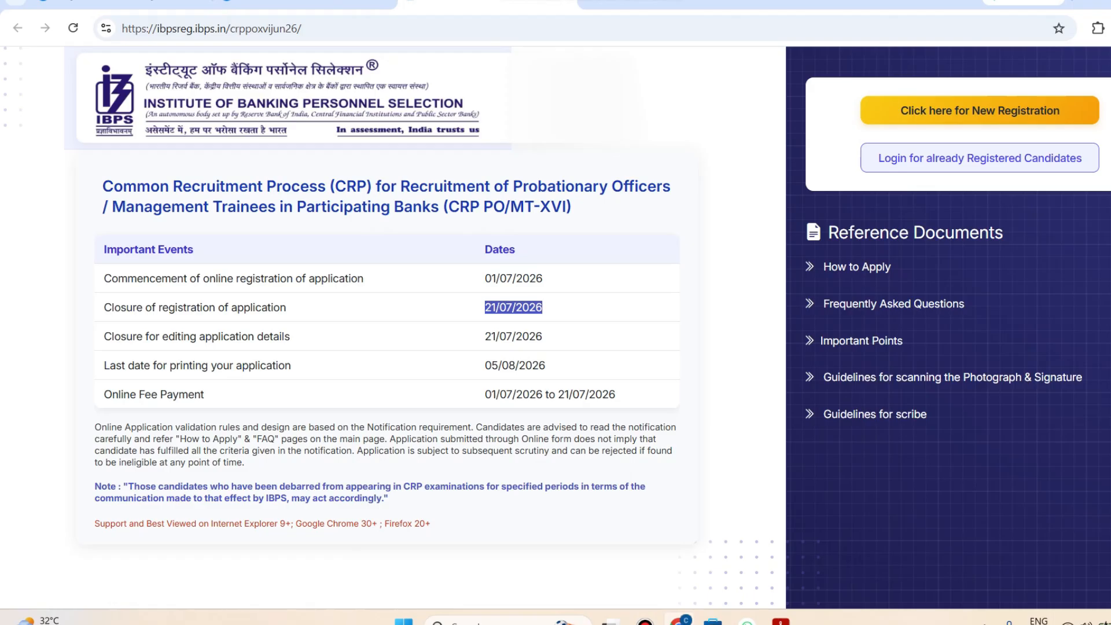
left_click_drag(485, 365, 545, 365)
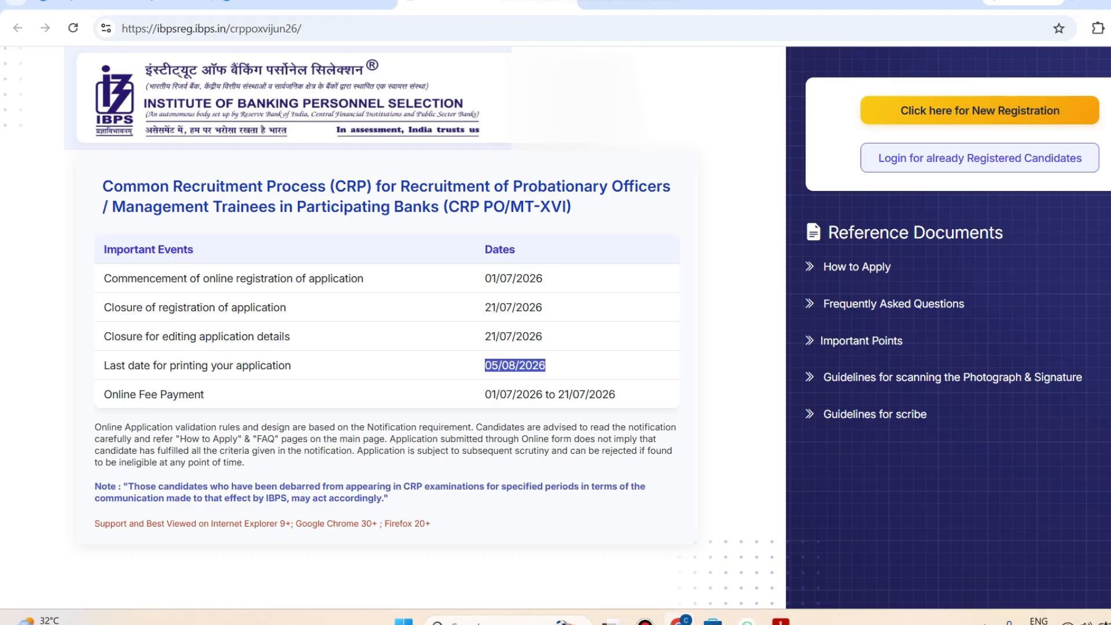
left_click_drag(485, 395, 617, 394)
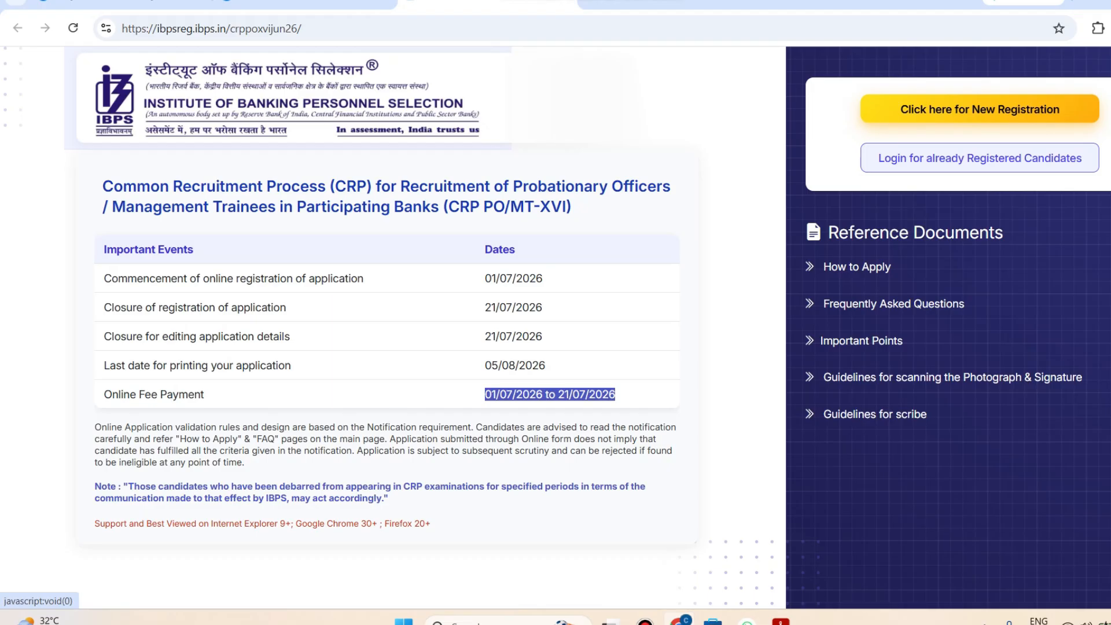
left_click(980, 109)
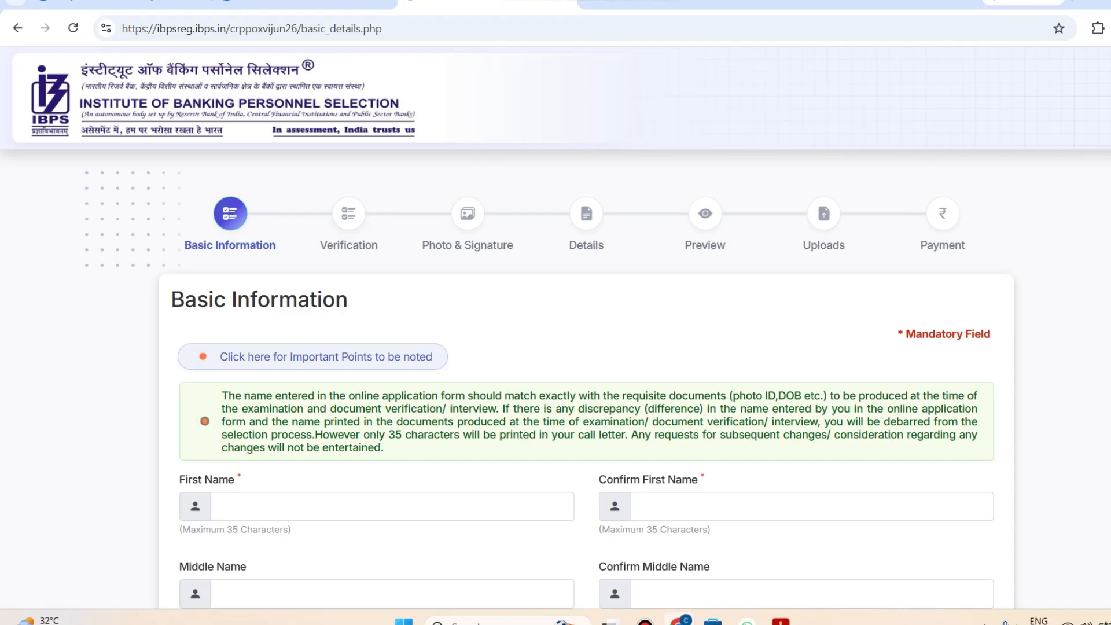
Step: Enter and confirm the candidate's first name, then enter the candidate's last name
scroll(583, 327, "down", 4)
left_click(392, 257)
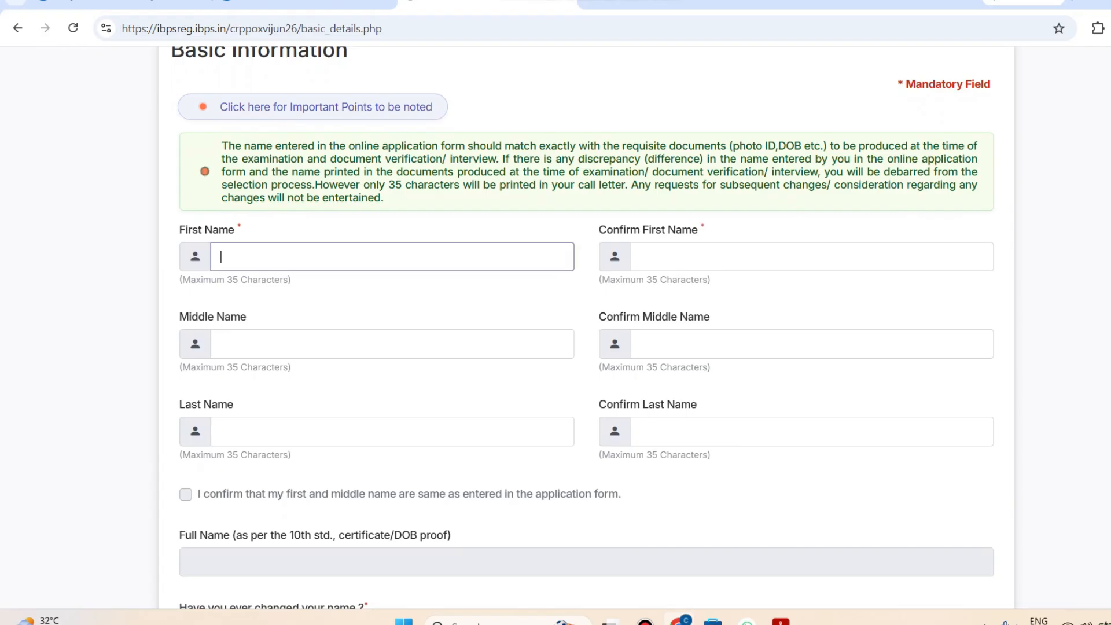
key("Tab")
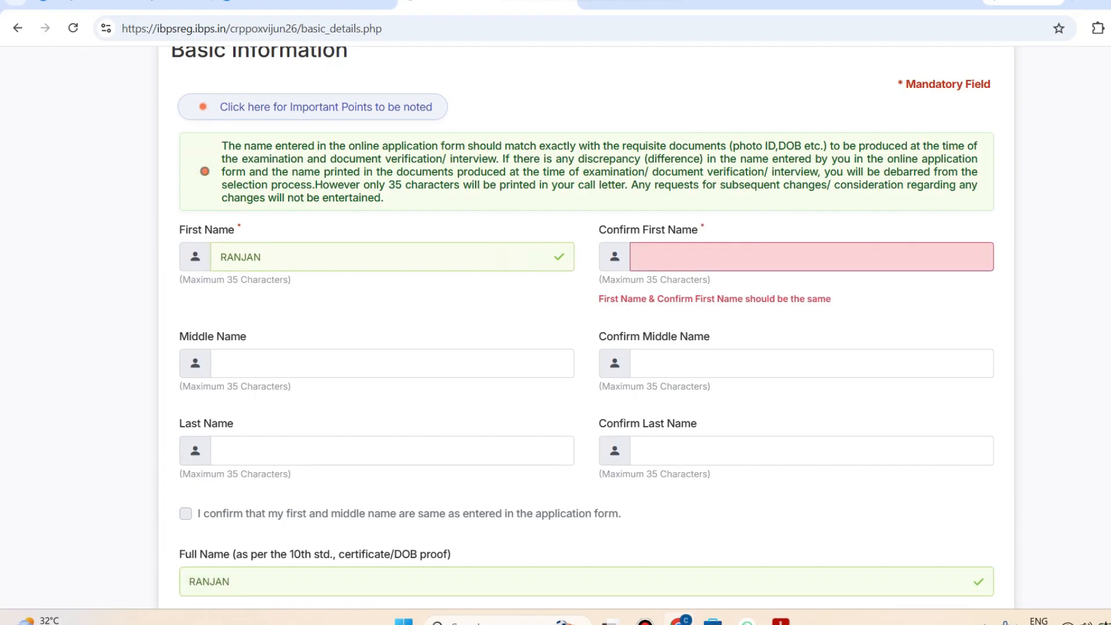
key("Tab")
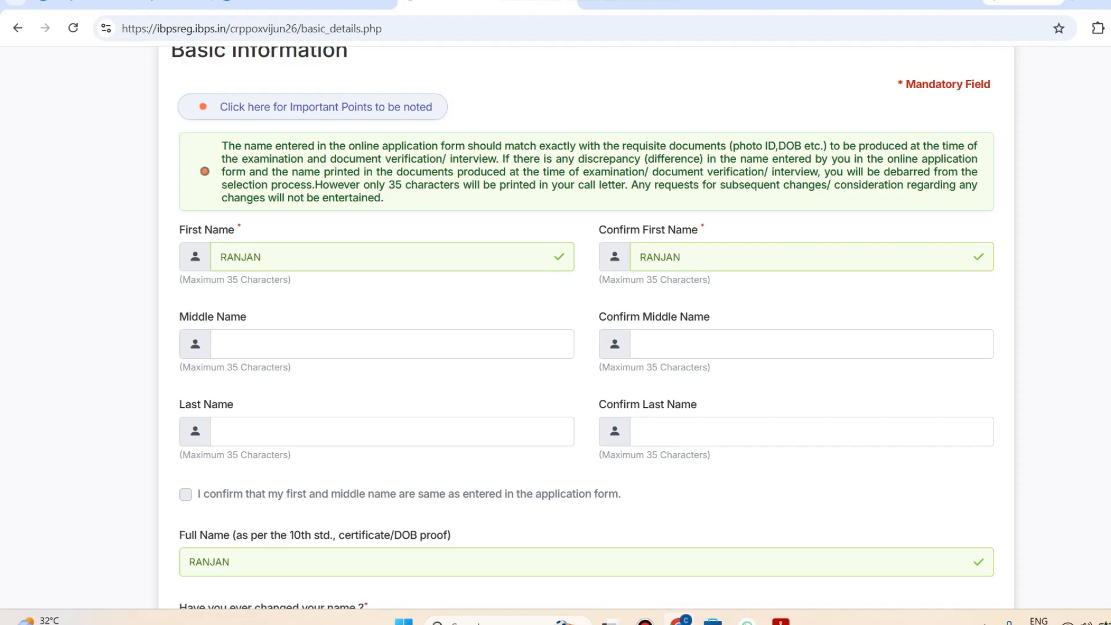
left_click(370, 432)
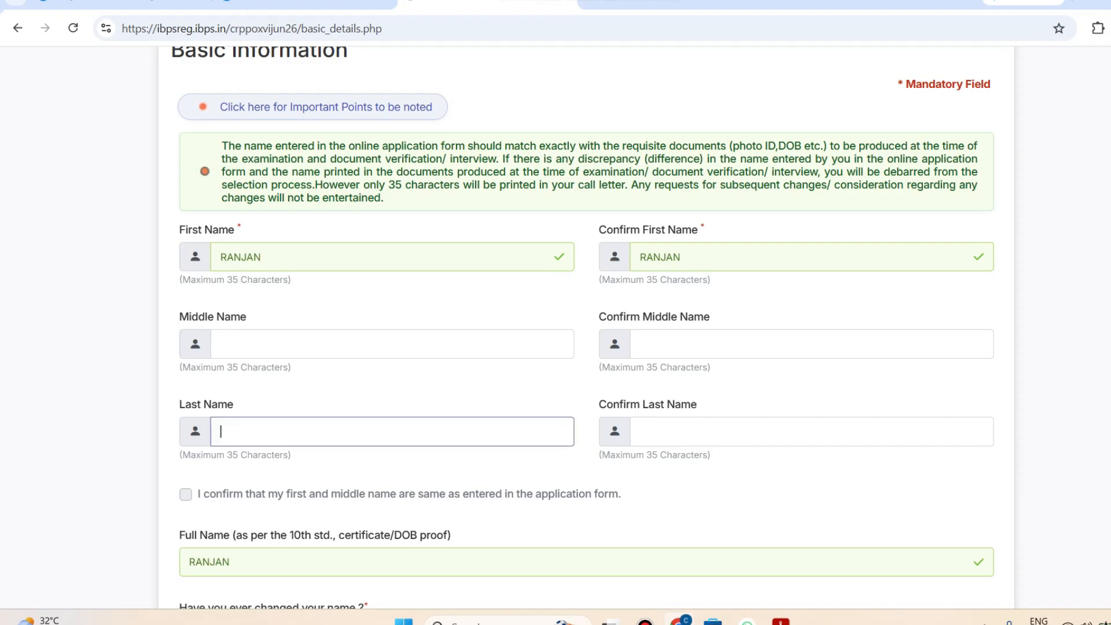
key("Tab")
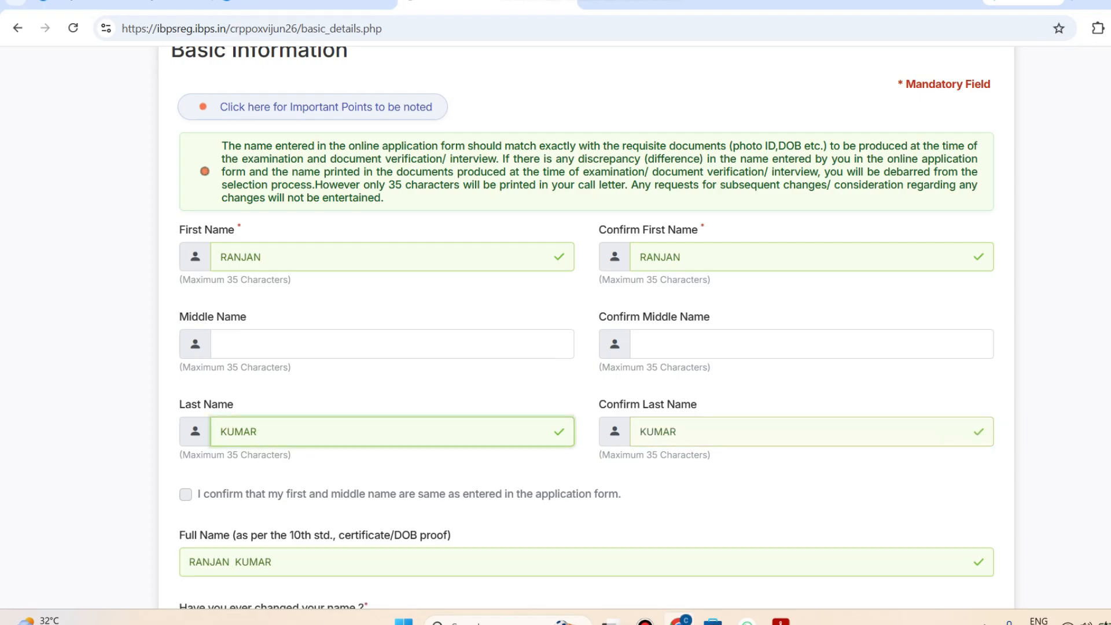
scroll(583, 327, "down", 4)
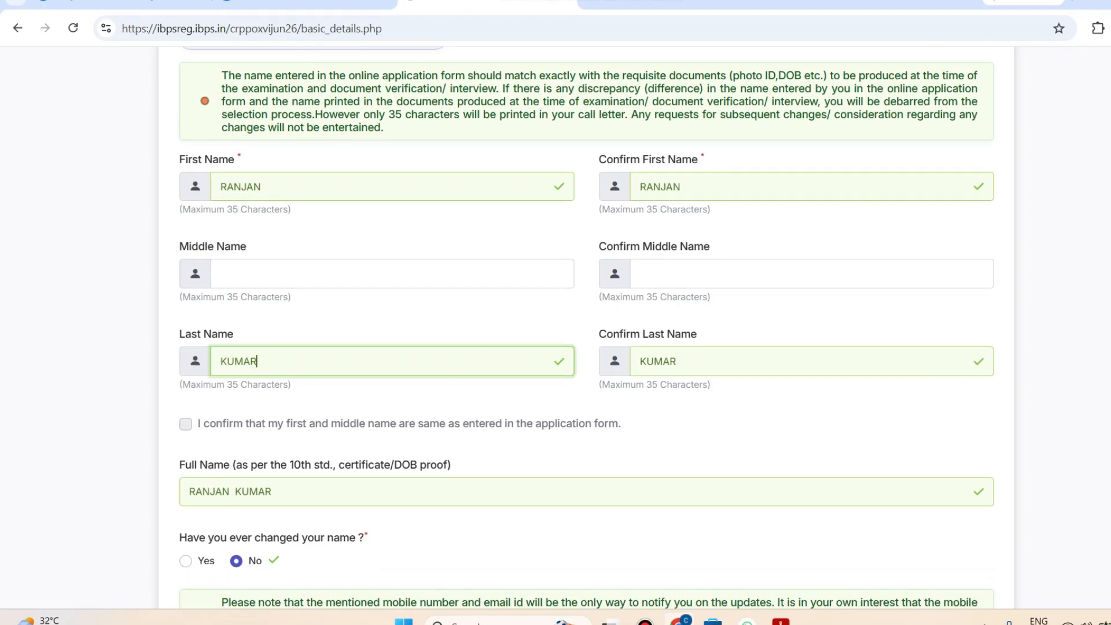
scroll(583, 327, "down", 2)
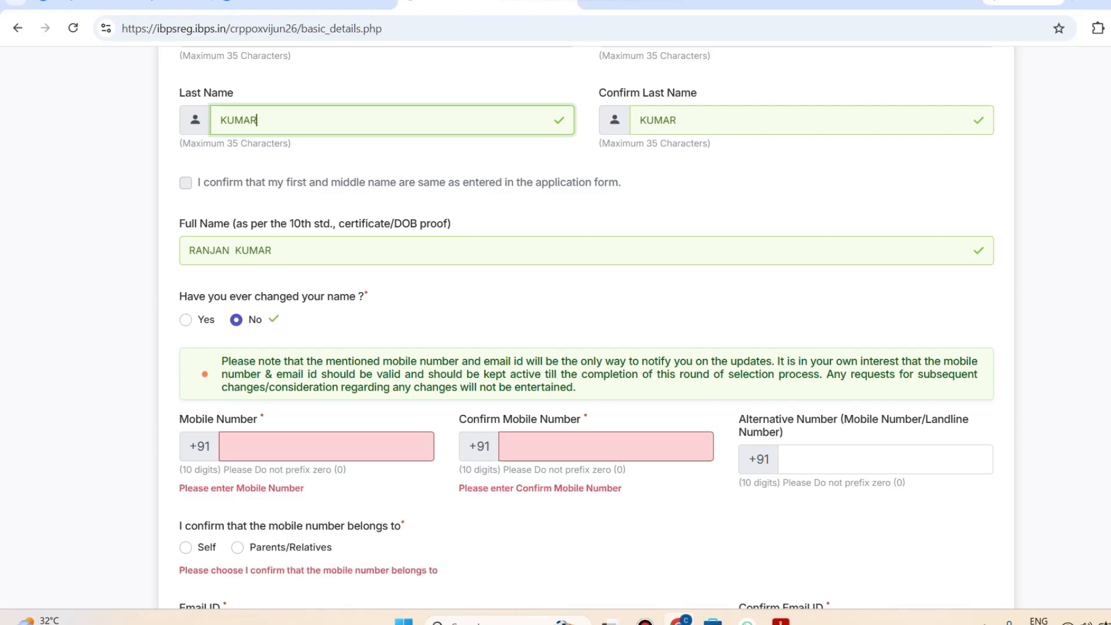
left_click(289, 446)
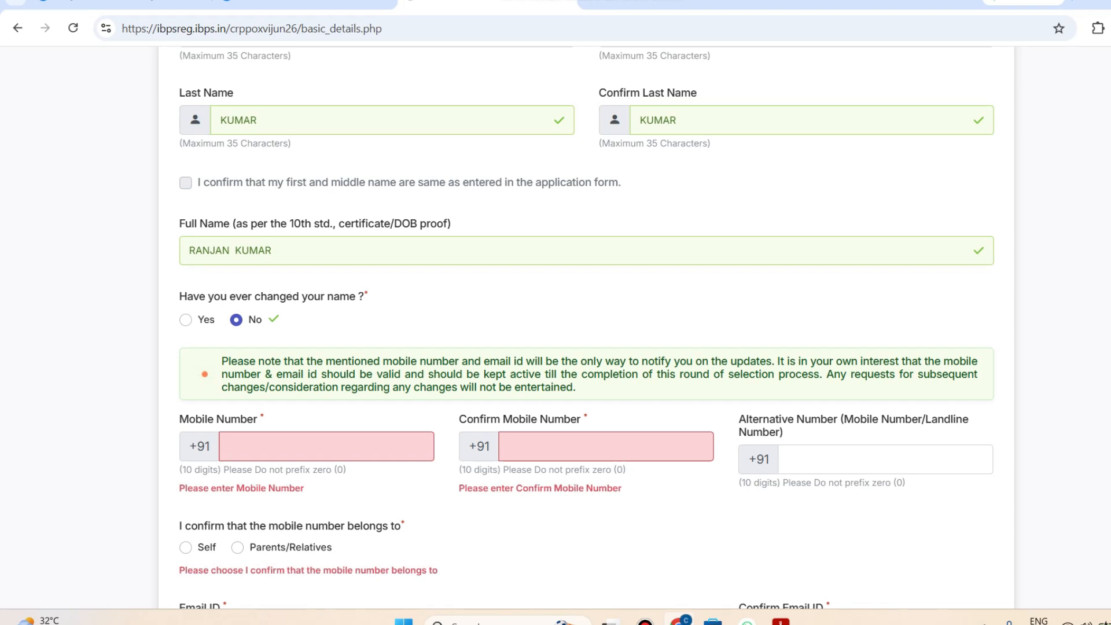
scroll(586, 327, "down", 2)
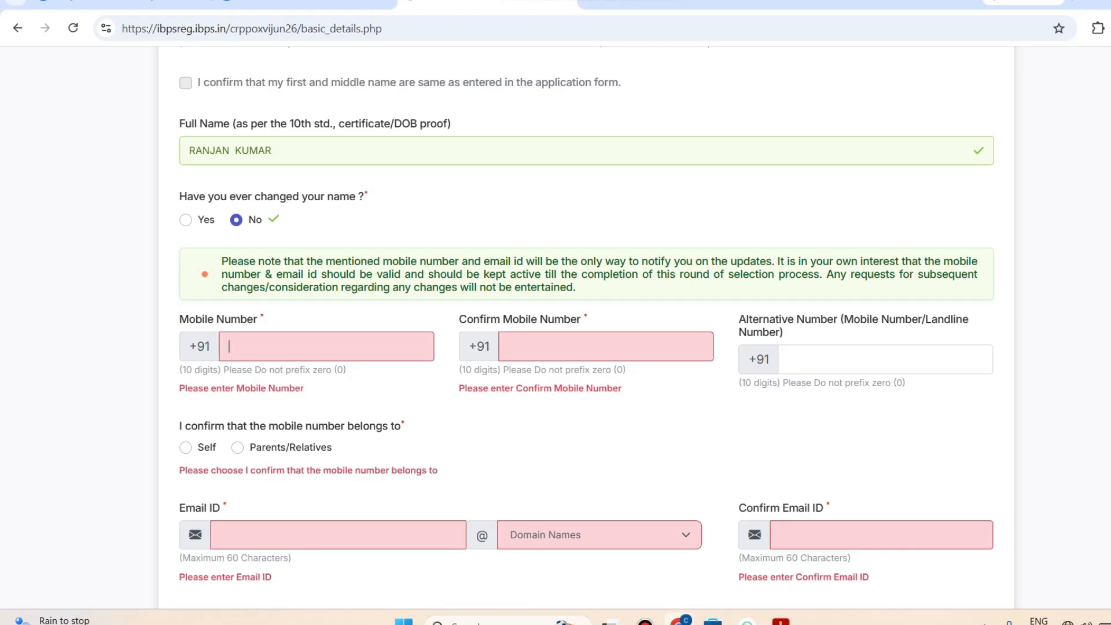
scroll(586, 327, "down", 1)
scroll(586, 327, "down", 3)
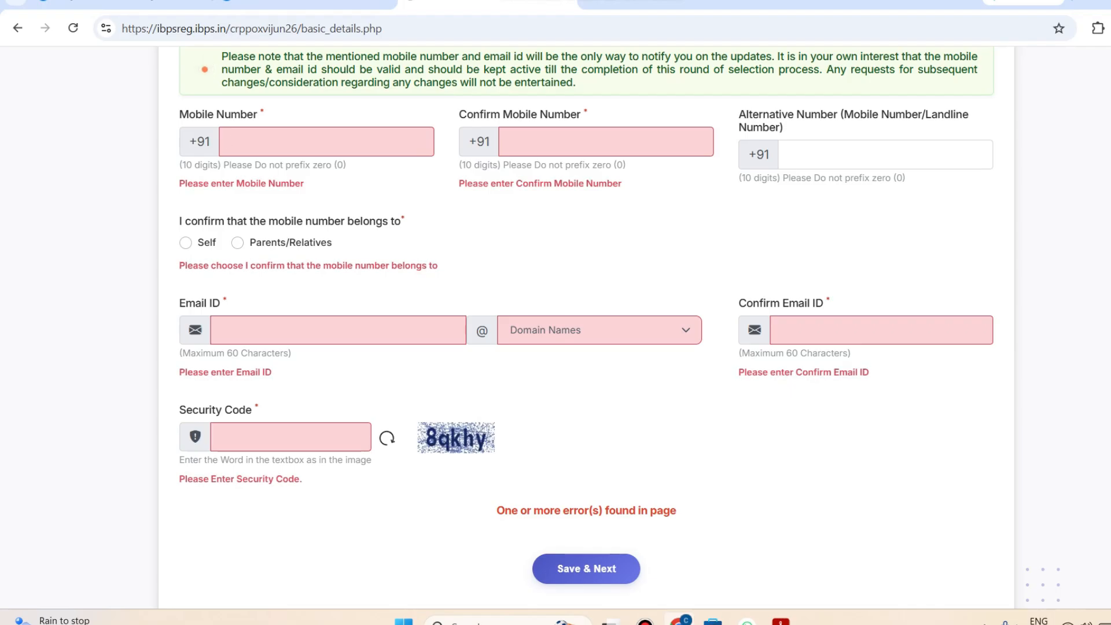
Step: Choose gmail.com as the e-mail domain and enter the on-screen security code
left_click(599, 329)
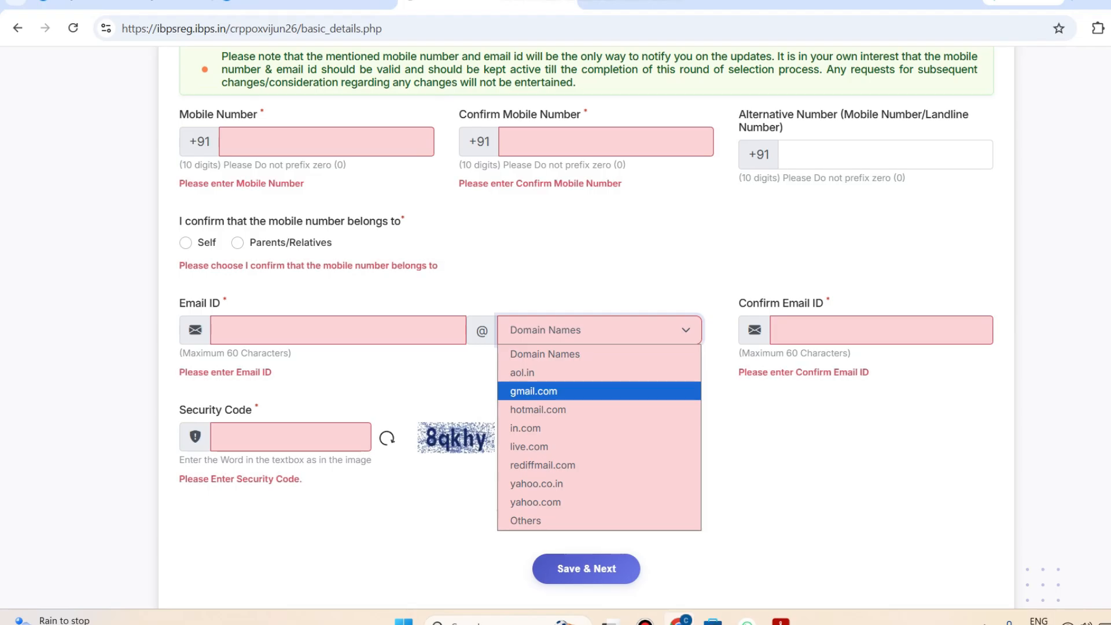
key("Return")
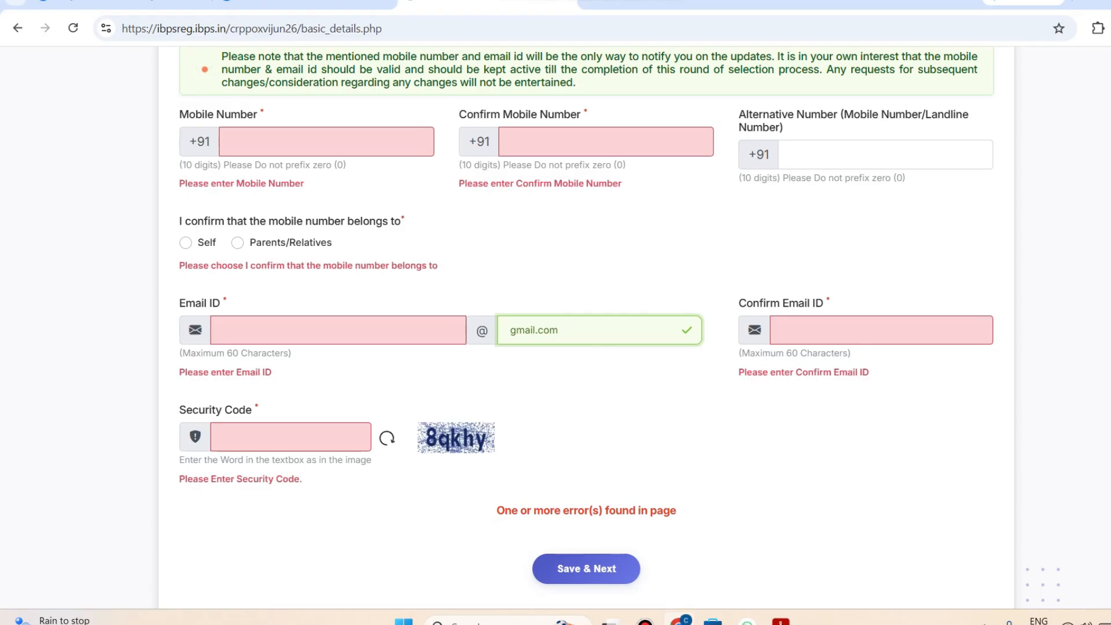
left_click(586, 569)
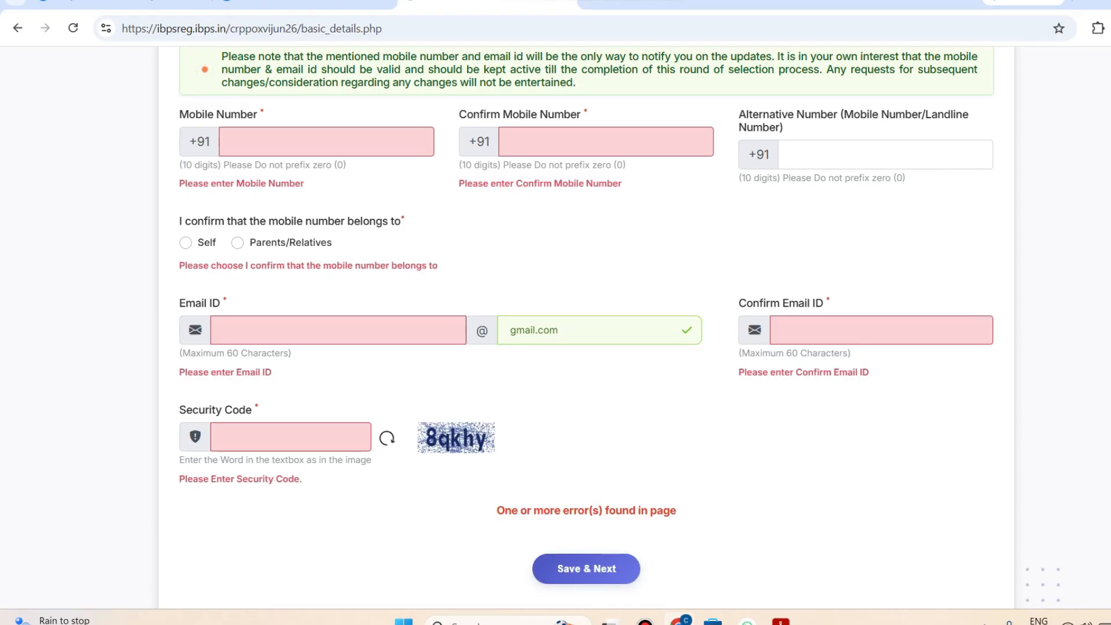
type("8qkhy")
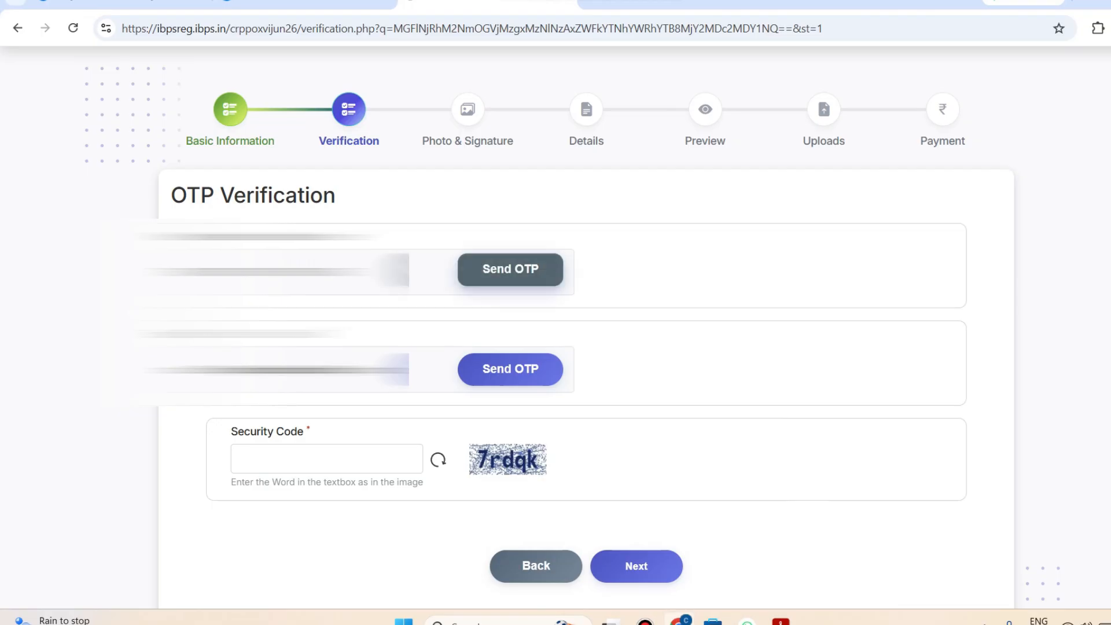
Step: Verify the mobile number with its one-time password after entering the security code
left_click(327, 458)
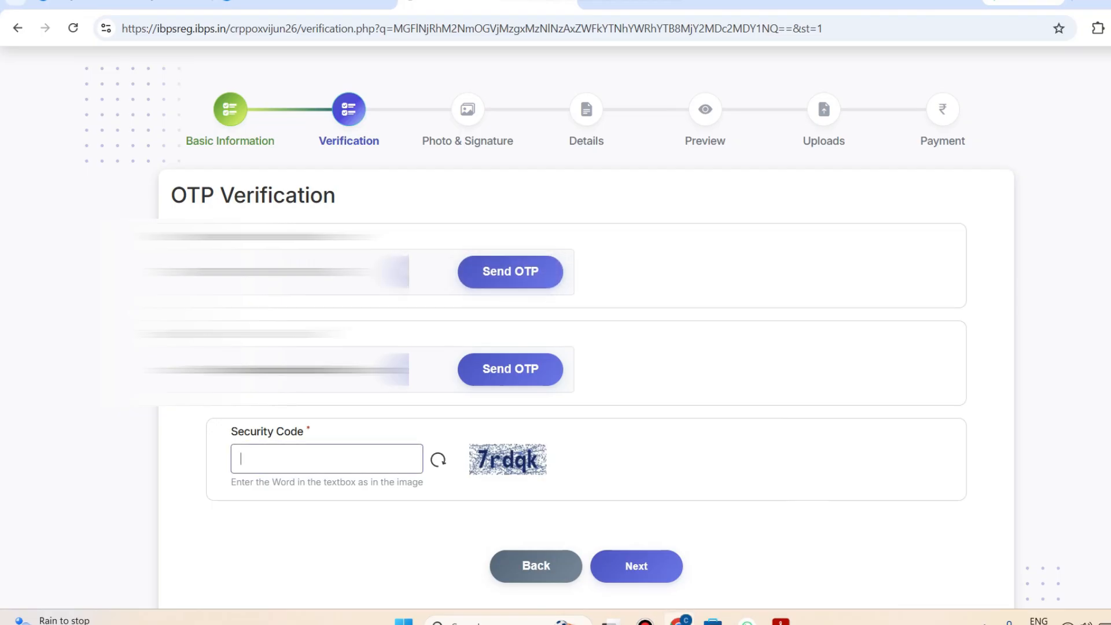
type("7rdqk")
left_click(511, 272)
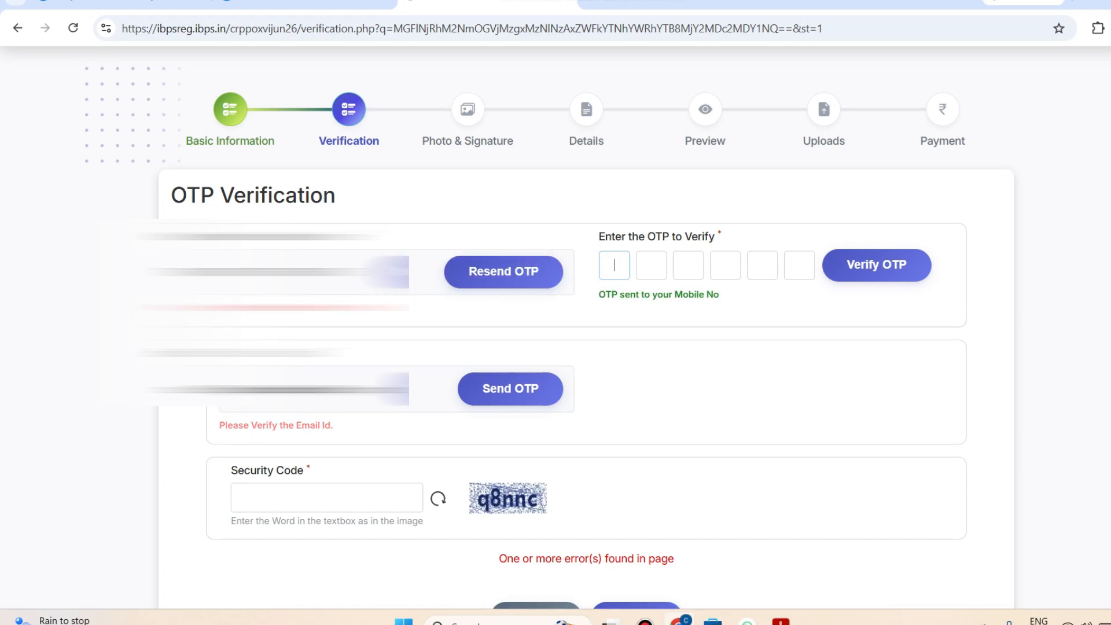
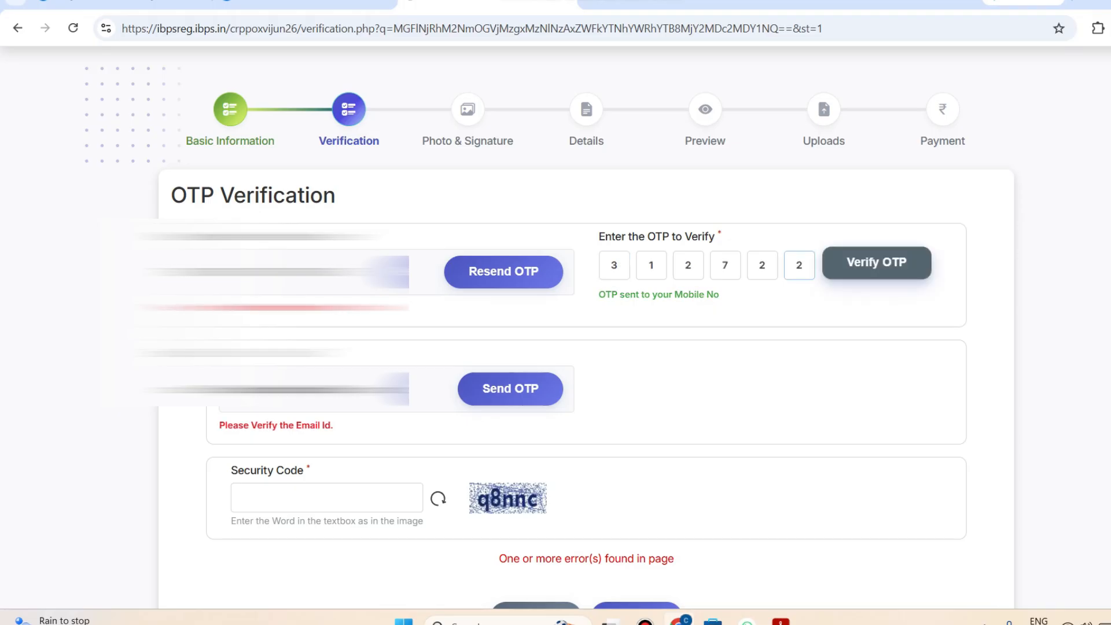
left_click(876, 263)
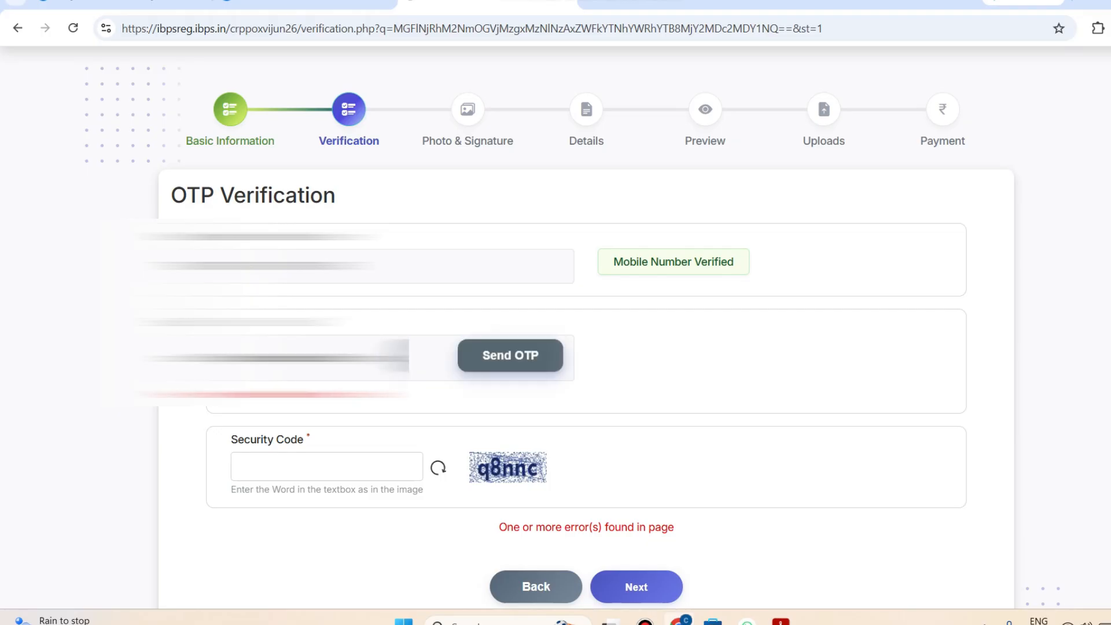
Step: Verify the e-mail address with its one-time password after entering a new security code
left_click(326, 466)
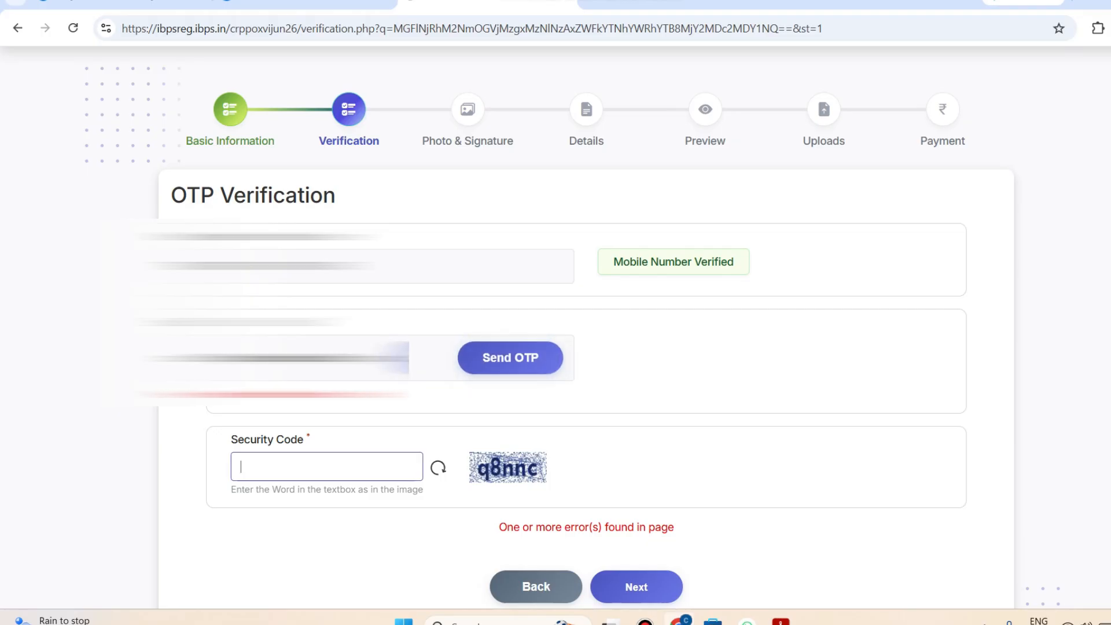
type("q8nnc")
left_click(511, 356)
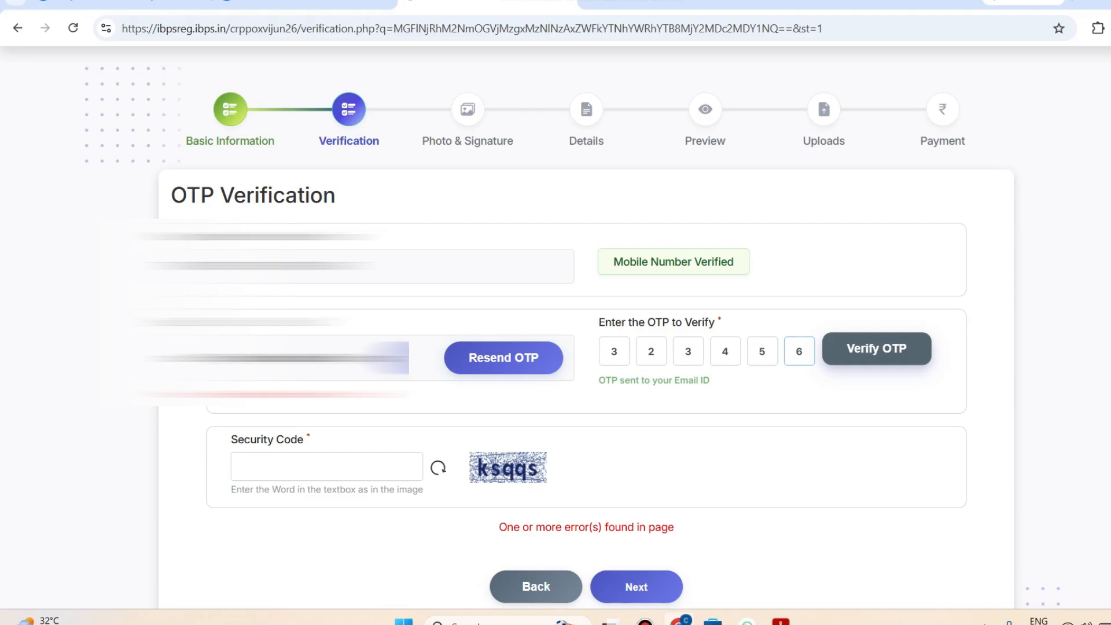
left_click(876, 351)
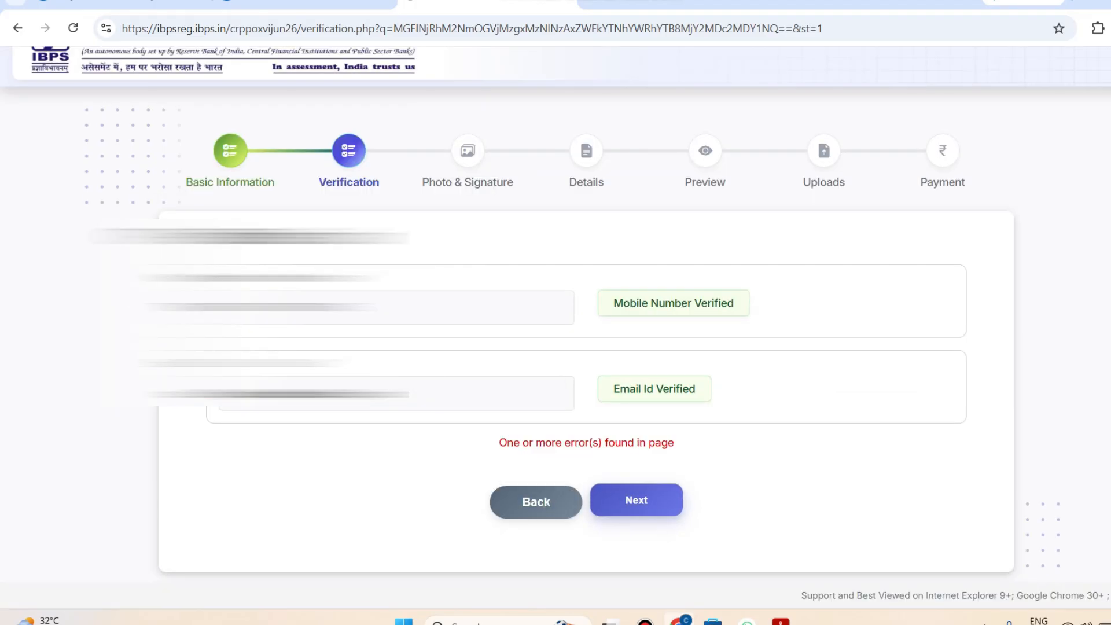
Step: Upload the Rto image as the candidate photograph and confirm it is recent
left_click(636, 500)
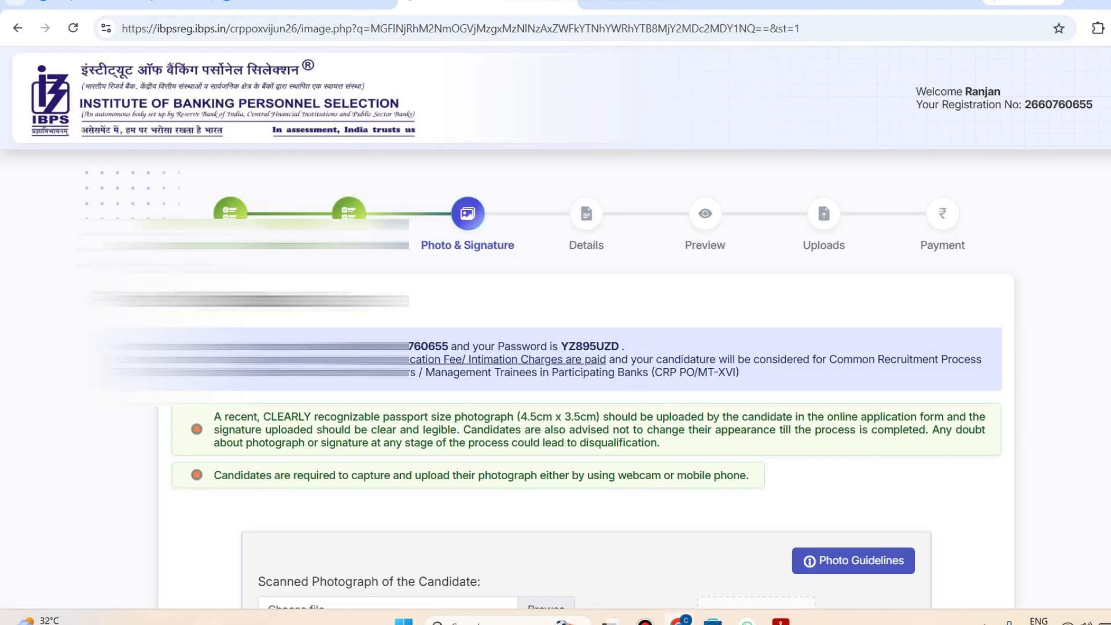
scroll(555, 327, "down", 4)
scroll(555, 327, "down", 4)
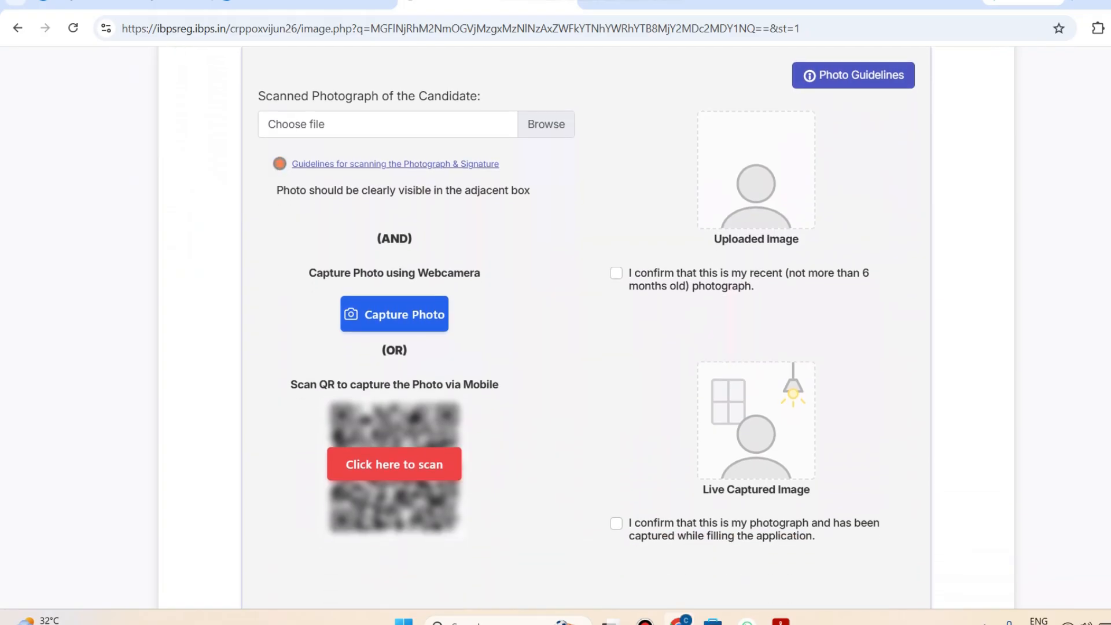
scroll(585, 310, "up", 1)
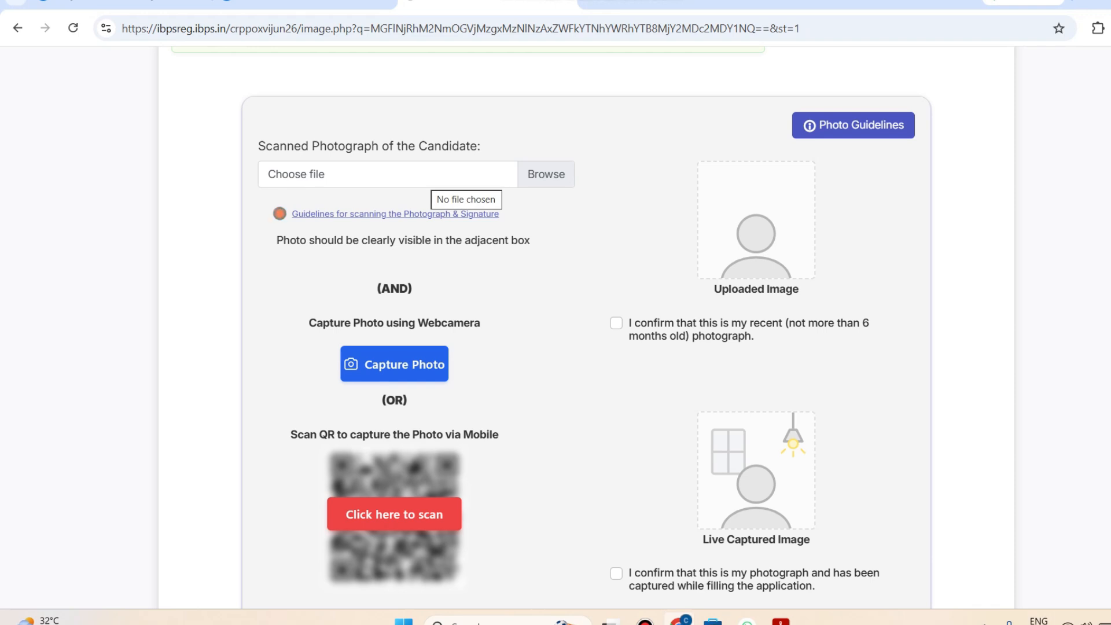
left_click(545, 174)
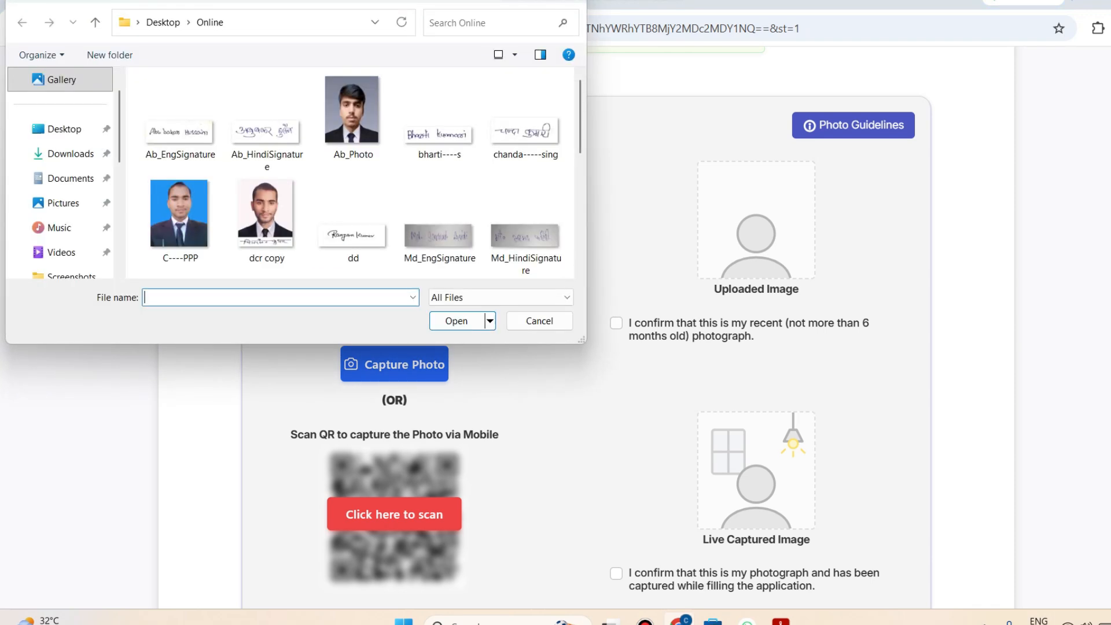
scroll(266, 231, "down", 5)
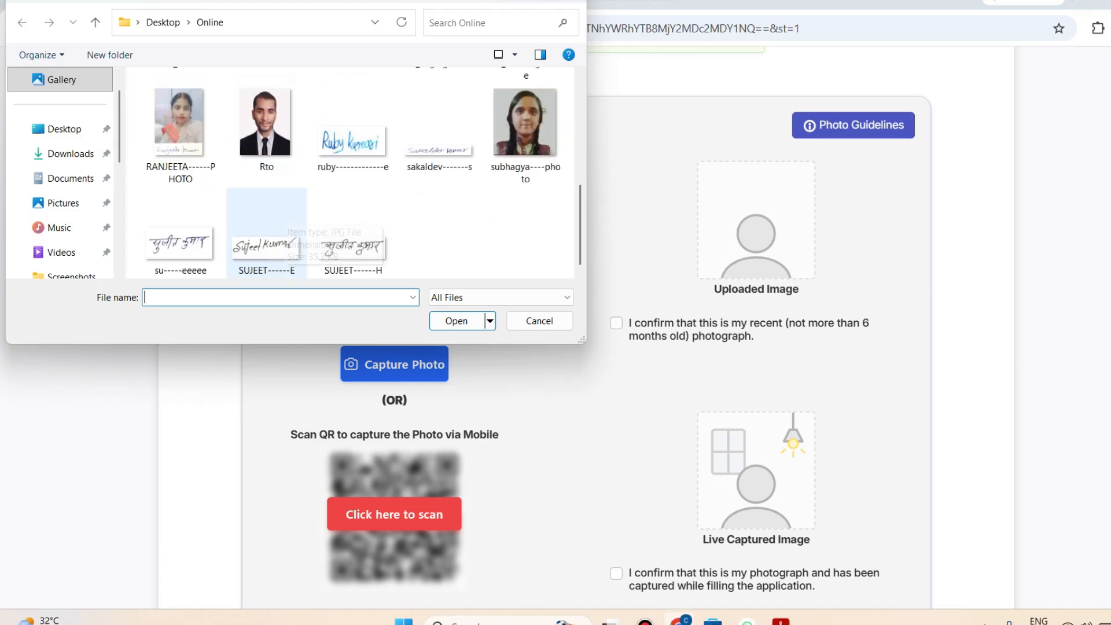
double_click(265, 124)
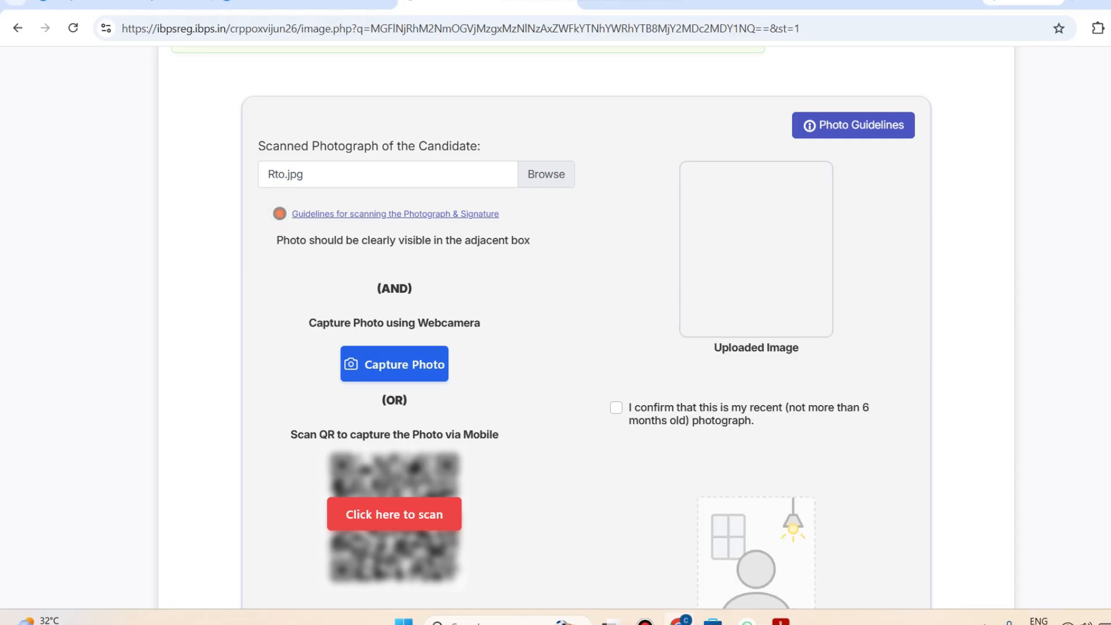
scroll(585, 324, "down", 2)
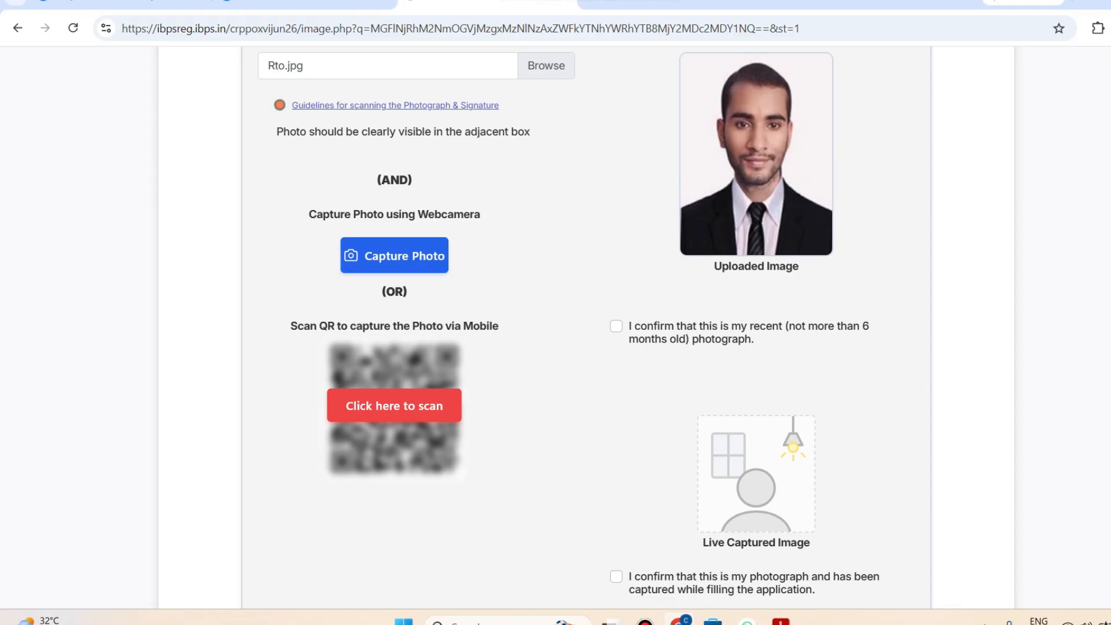
left_click(616, 327)
Step: Capture a live photo through the mobile QR code and confirm the live-capture declaration
scroll(568, 321, "down", 1)
left_click(394, 347)
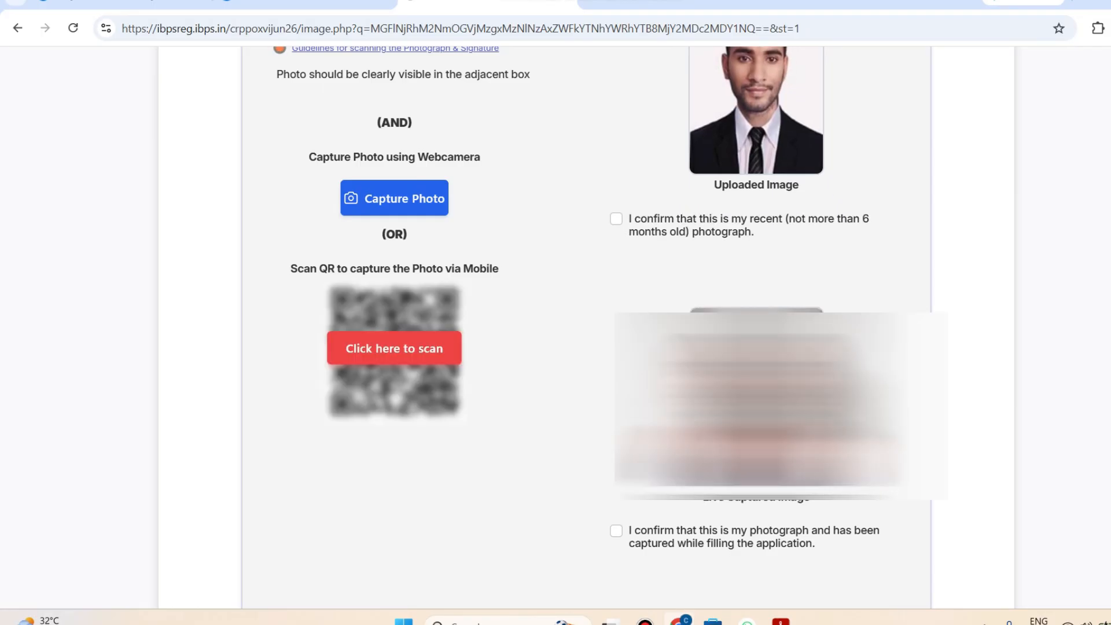
left_click(616, 530)
scroll(585, 324, "down", 6)
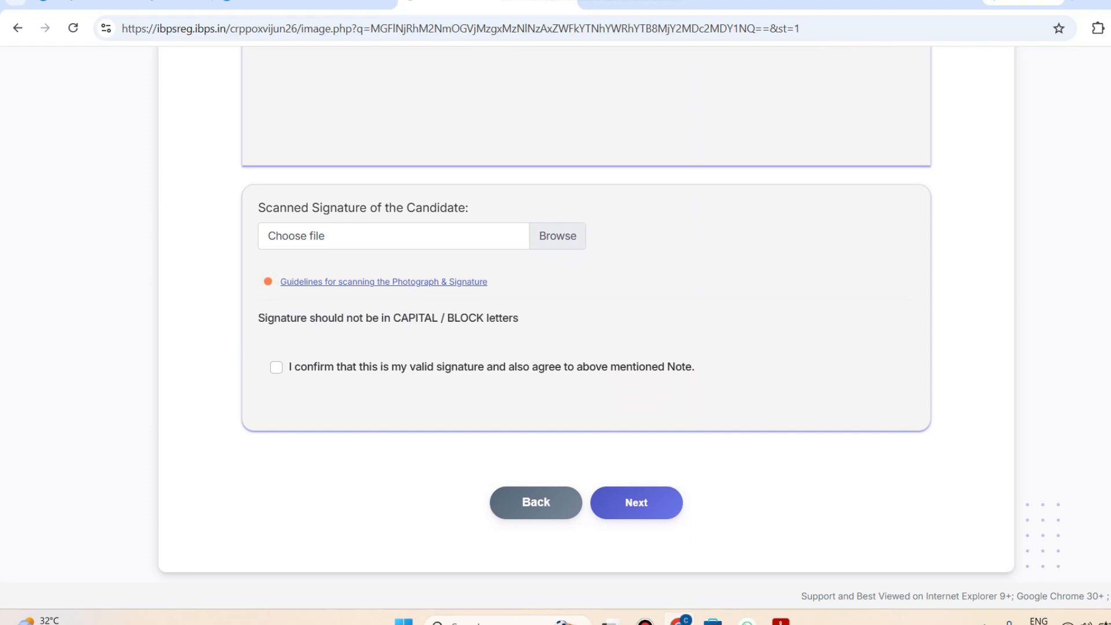
Step: Upload the signature JPG, tick the valid-signature declaration and proceed to Basic Details
left_click(394, 236)
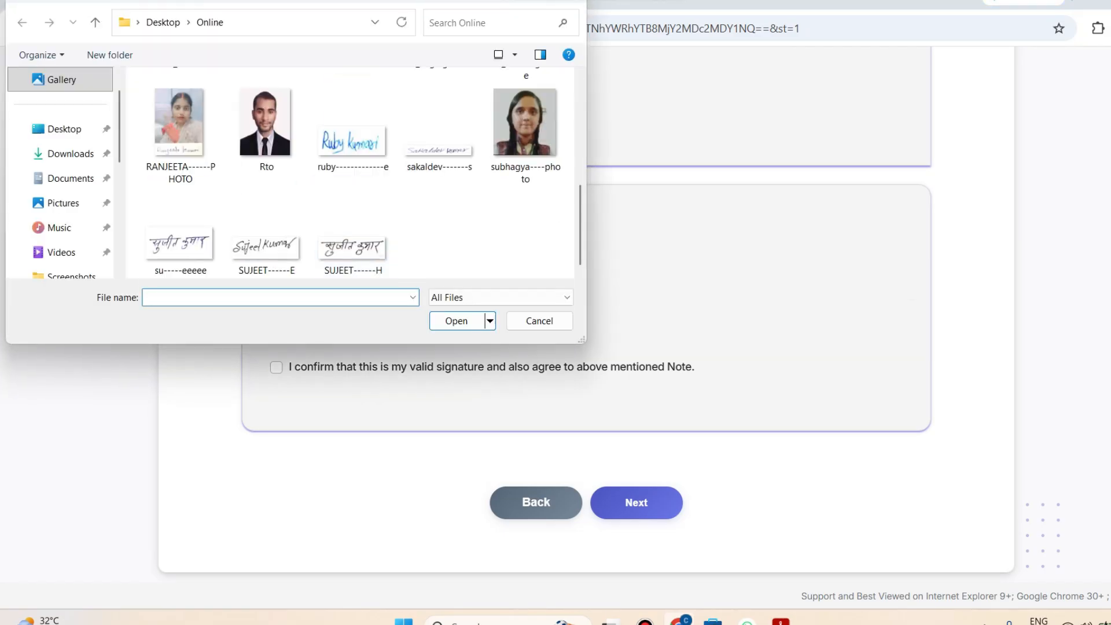
left_click_drag(580, 226, 580, 203)
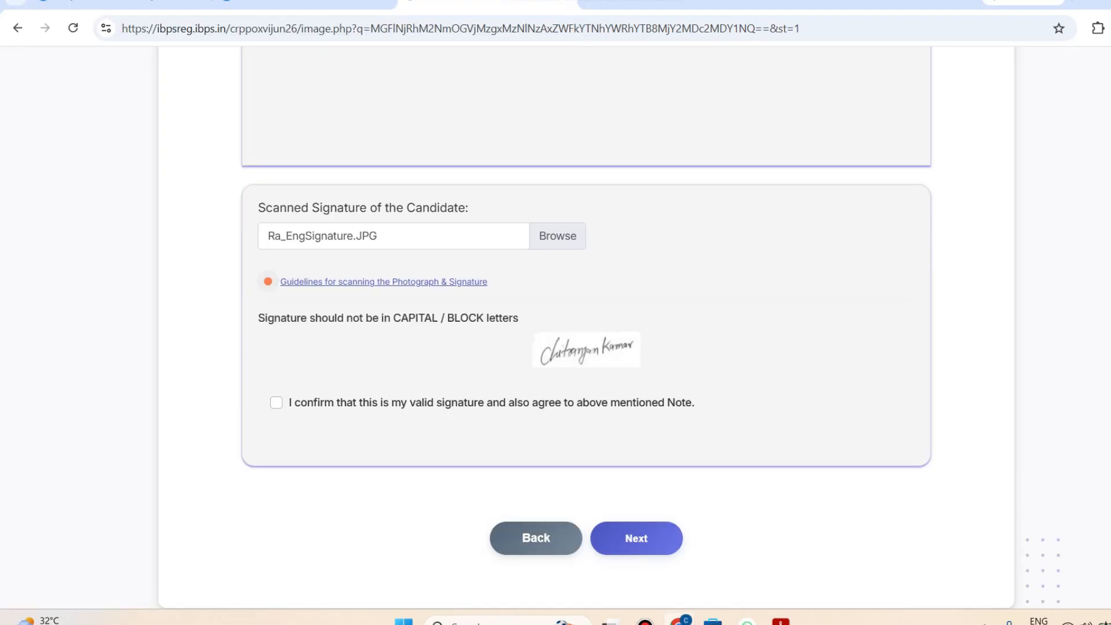
left_click(276, 403)
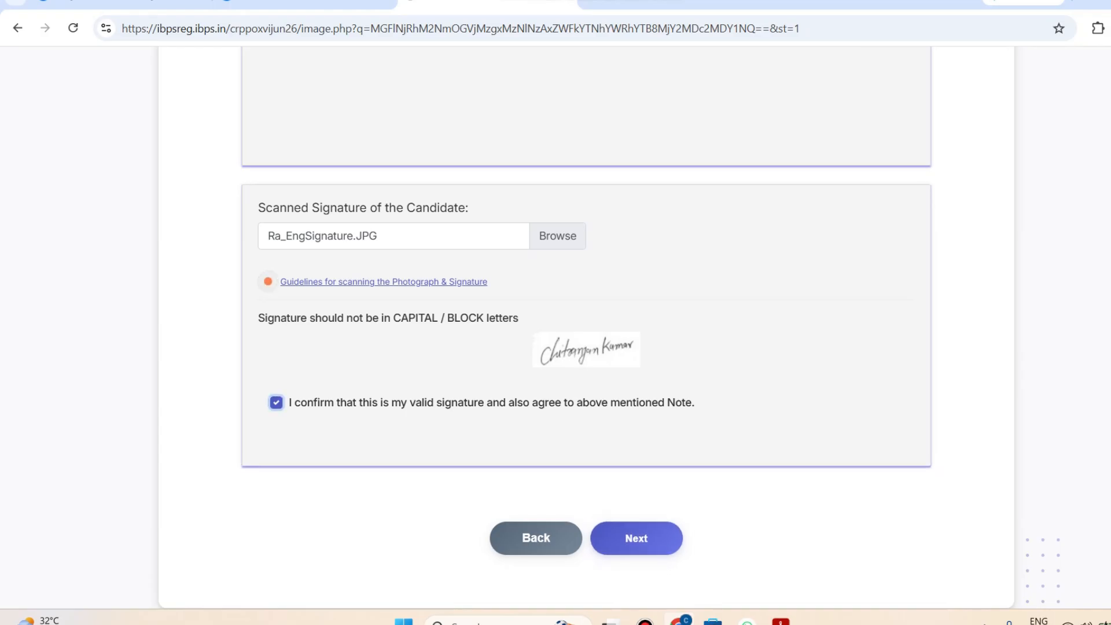
left_click(636, 538)
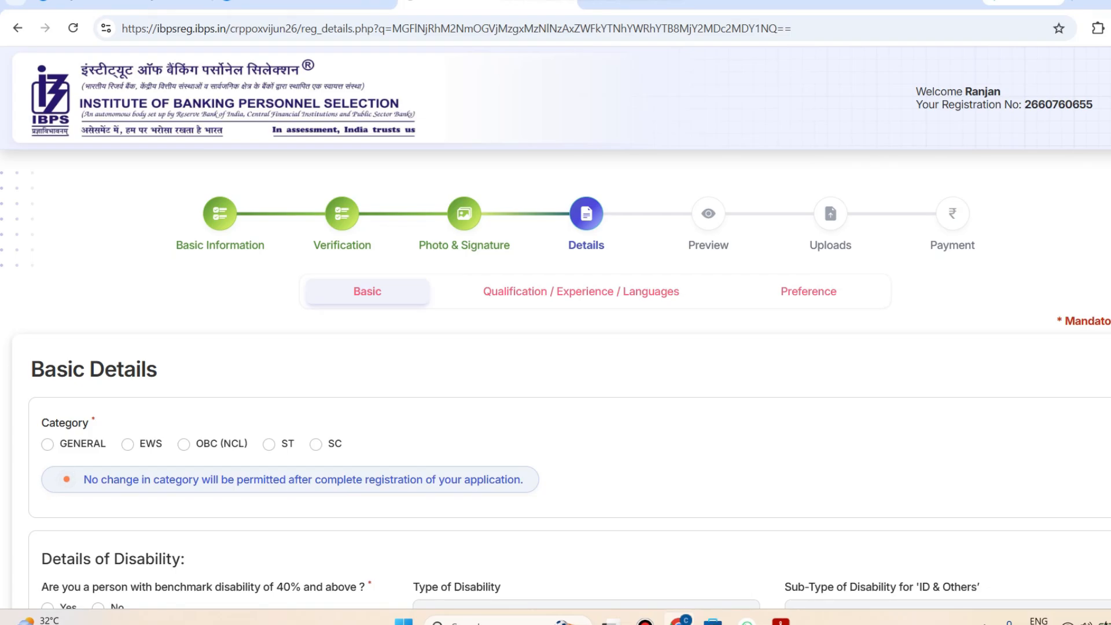
Step: Choose OBC (NCL) as the category and acknowledge the category instructions
scroll(555, 327, "down", 3)
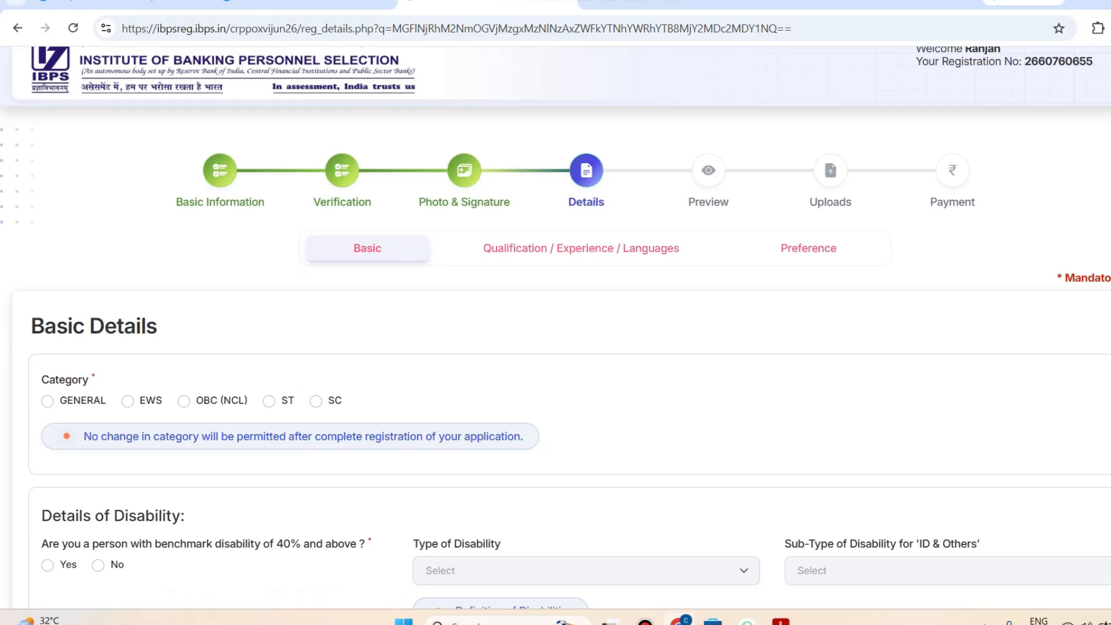
scroll(555, 327, "down", 2)
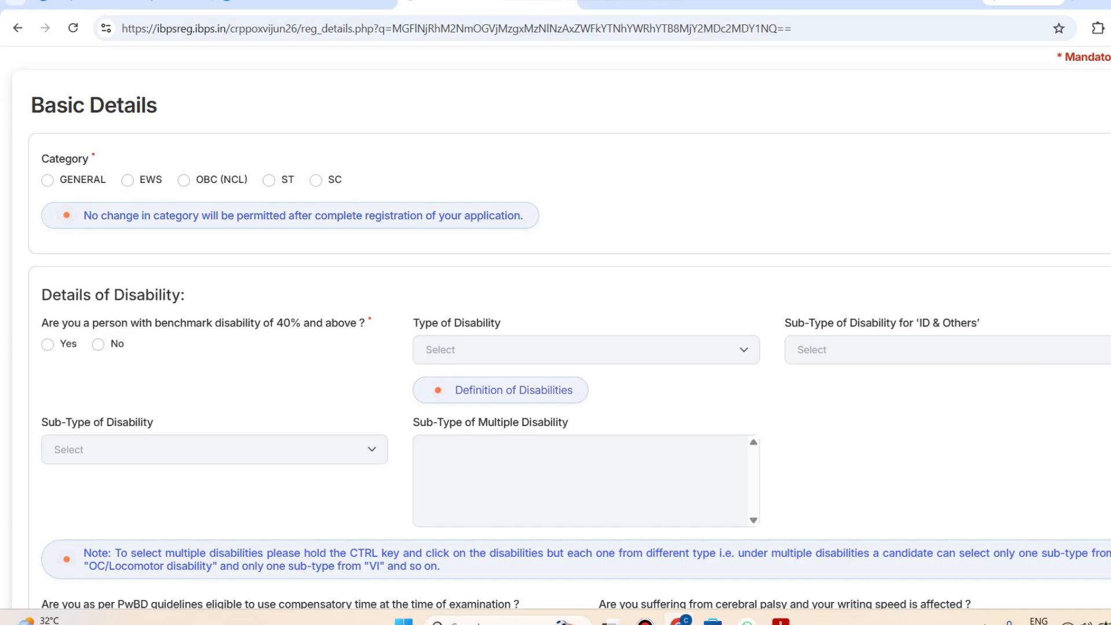
left_click(184, 181)
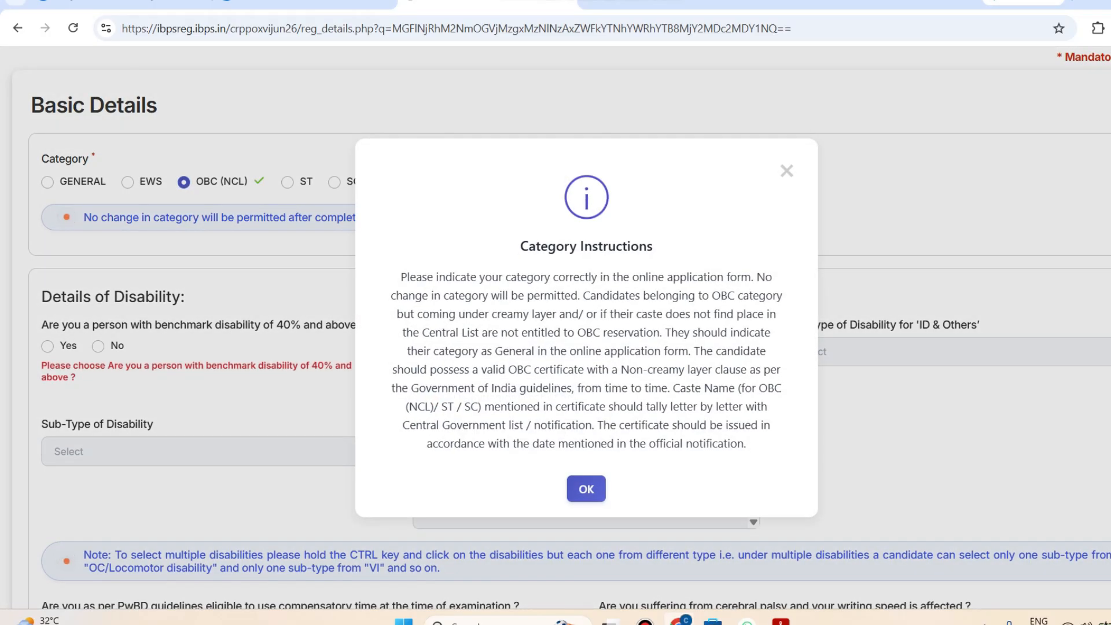
left_click(586, 488)
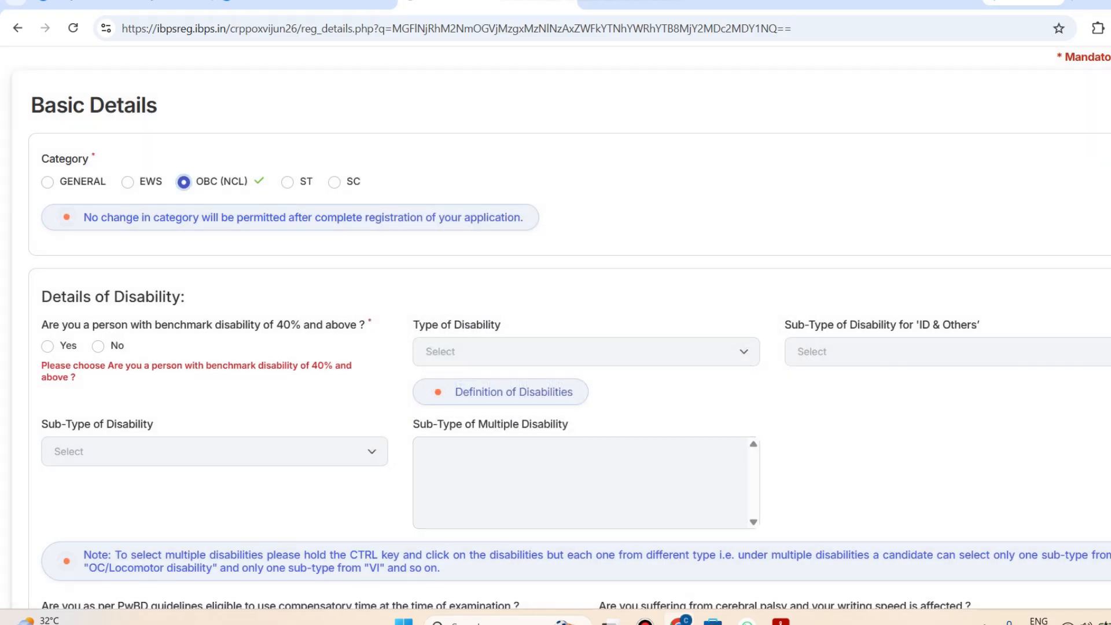
Step: Answer No to benchmark disability, sec 2(s) disability and Govt./PSU service
left_click(98, 346)
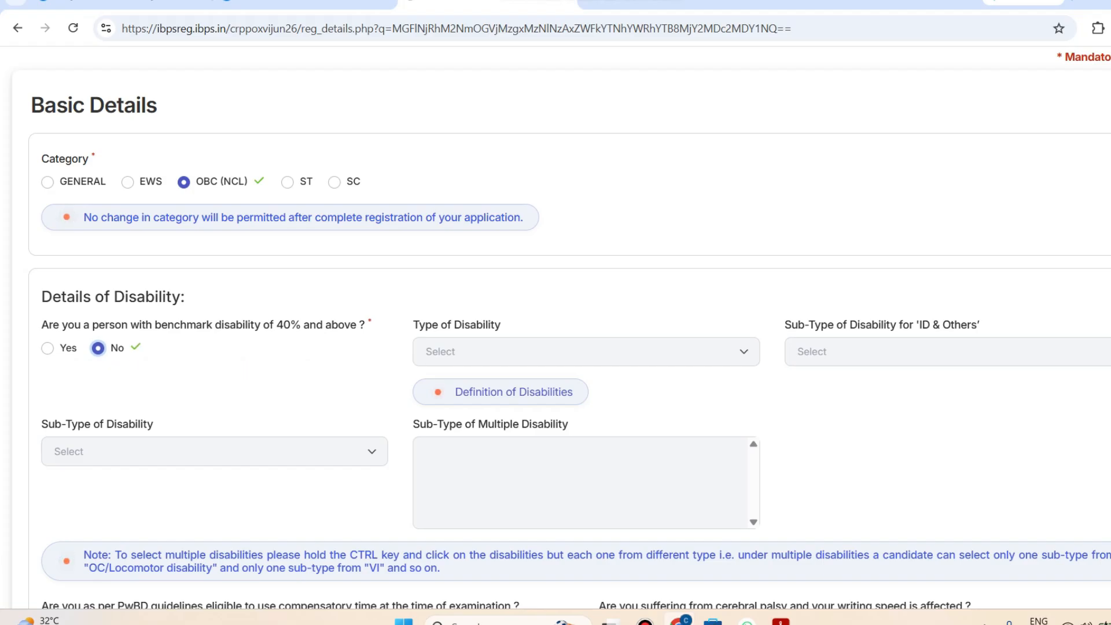
scroll(556, 324, "down", 9)
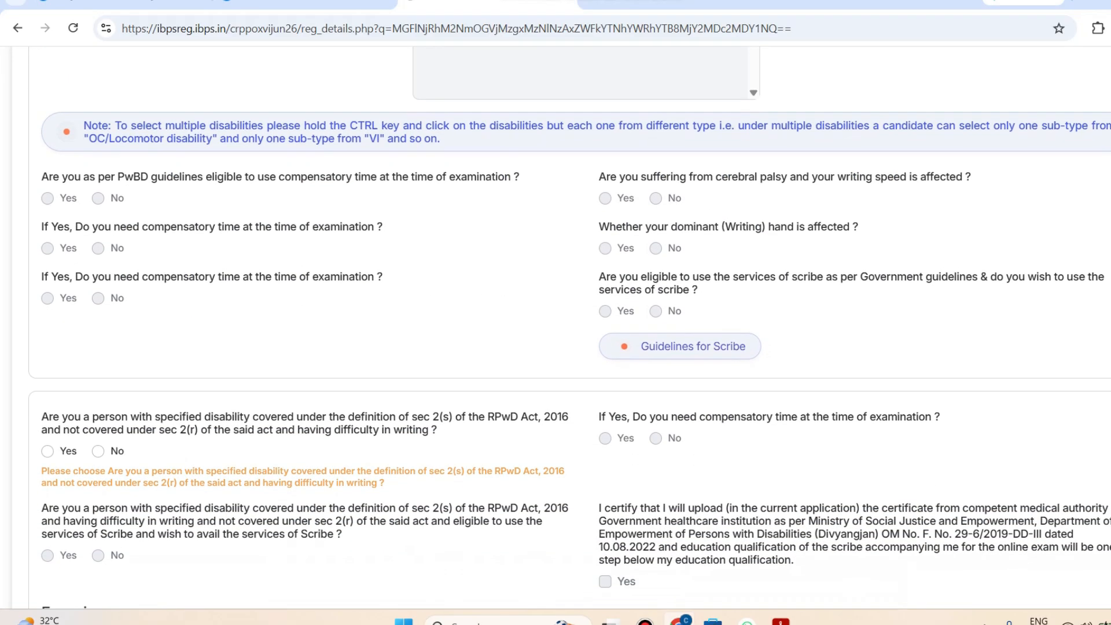
scroll(556, 324, "down", 3)
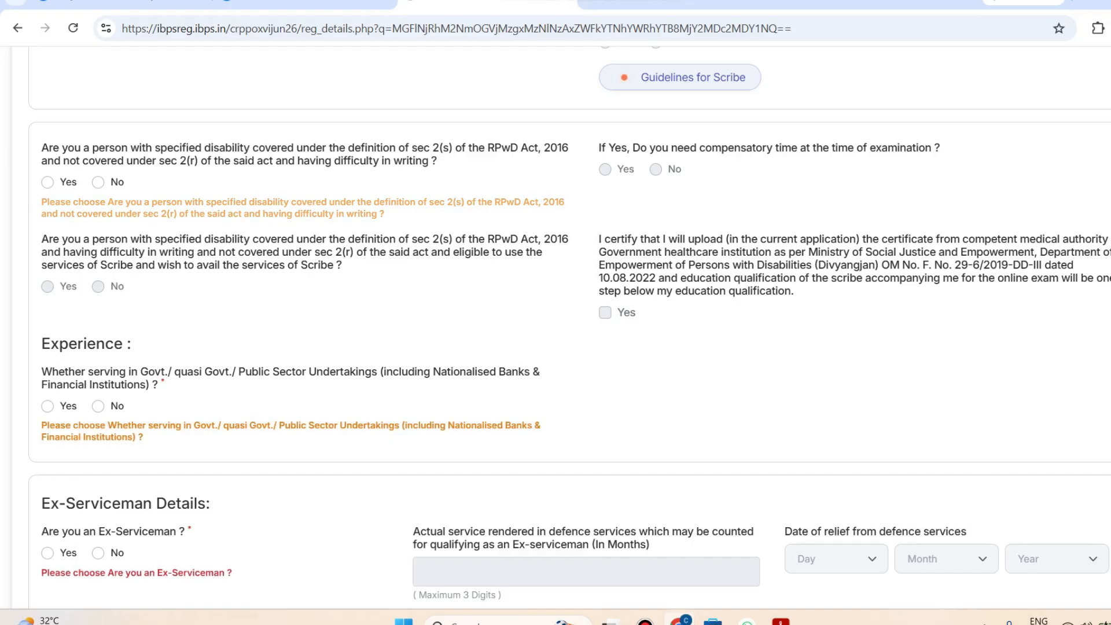
left_click(98, 182)
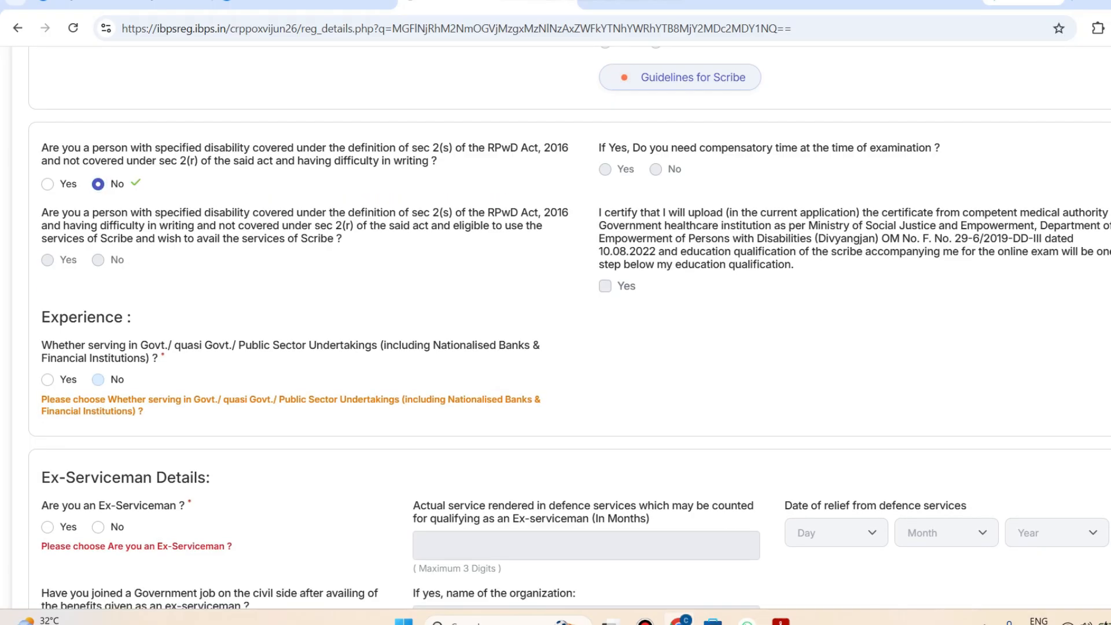
left_click(98, 380)
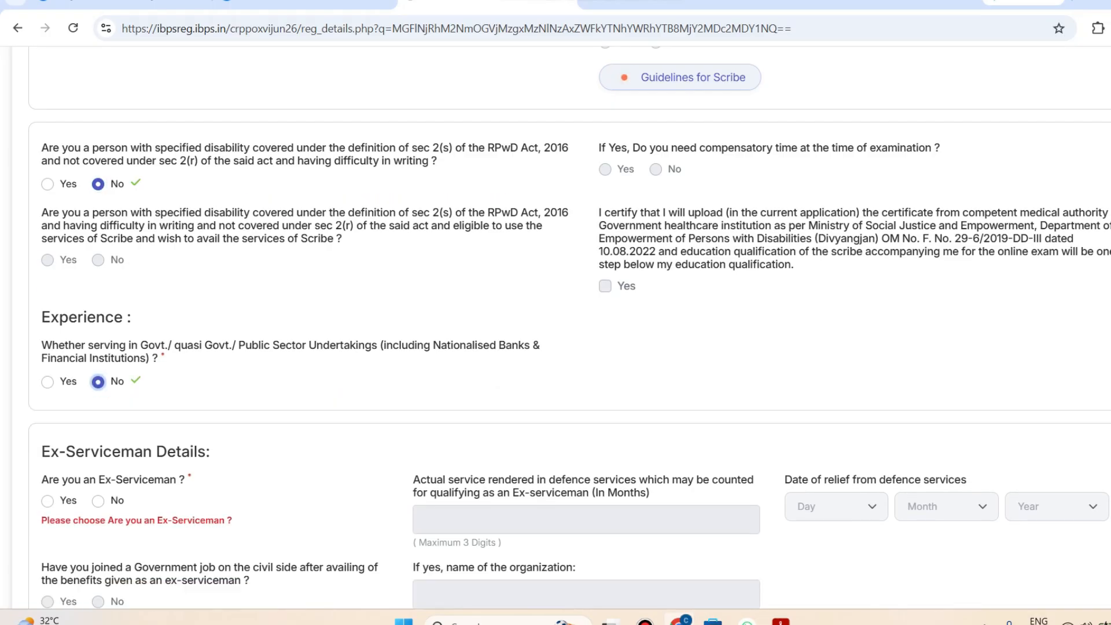
Step: Answer No to Ex-Serviceman and religious minority, and set religion to Hinduism
scroll(556, 327, "down", 6)
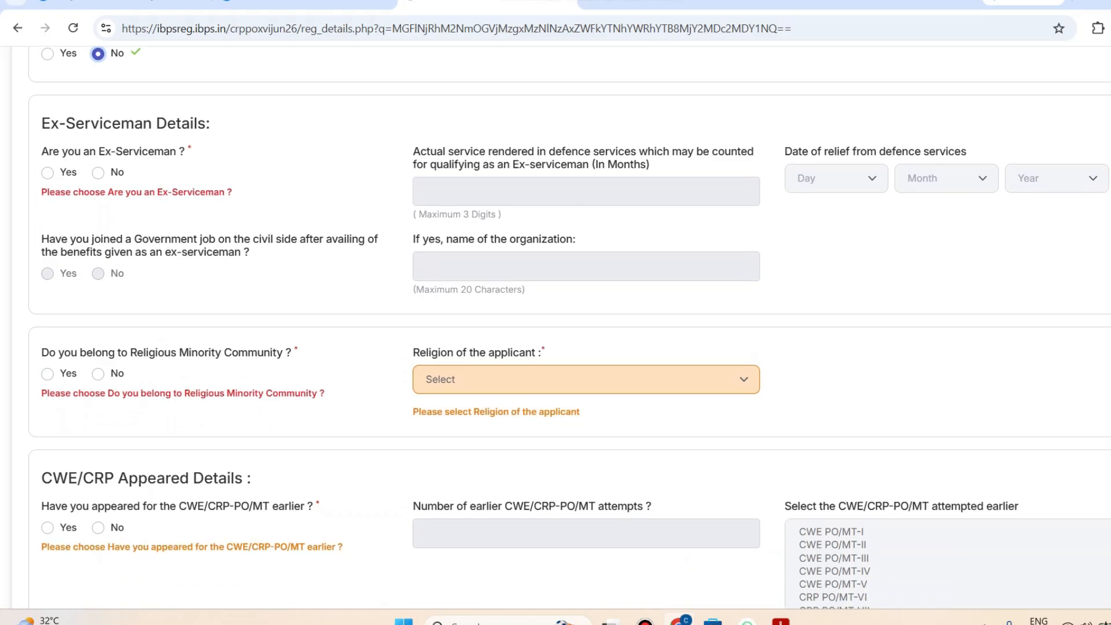
left_click(98, 173)
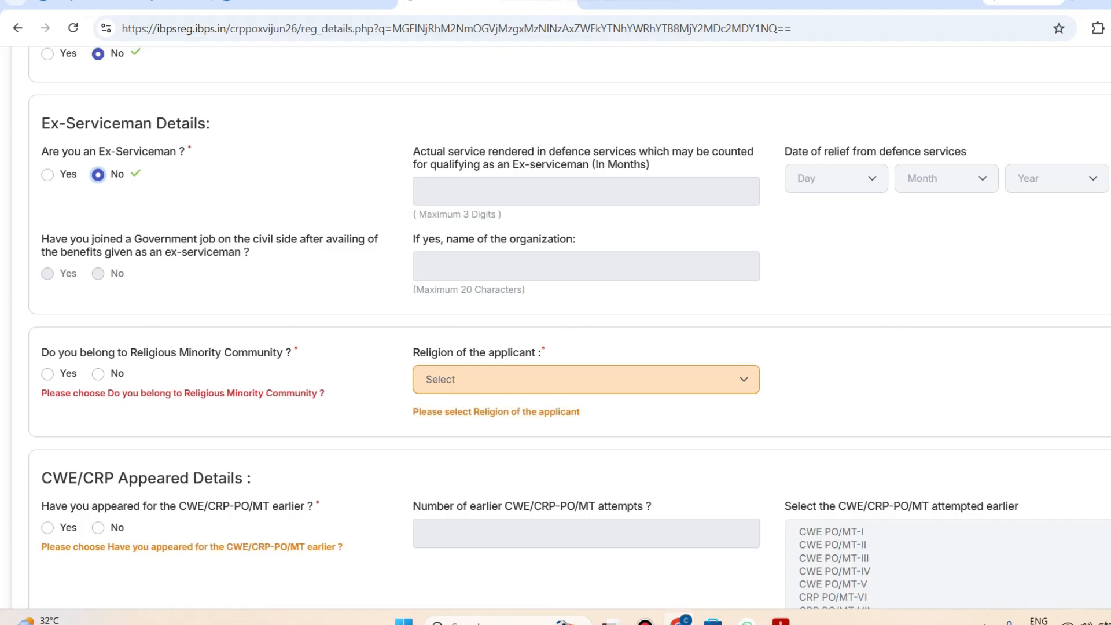
left_click(98, 375)
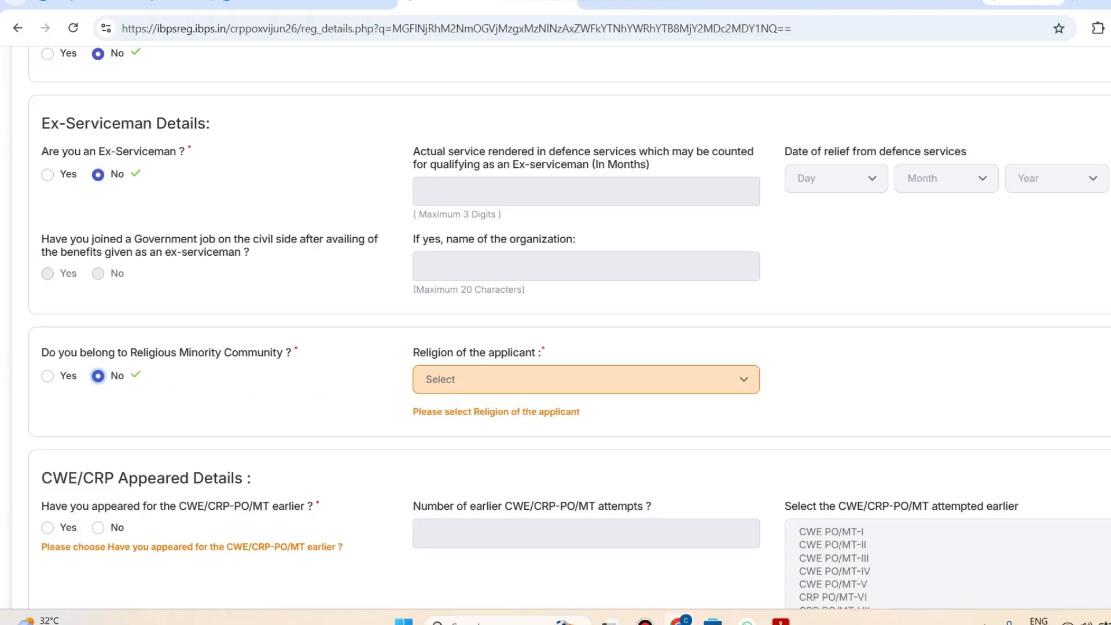
left_click(585, 379)
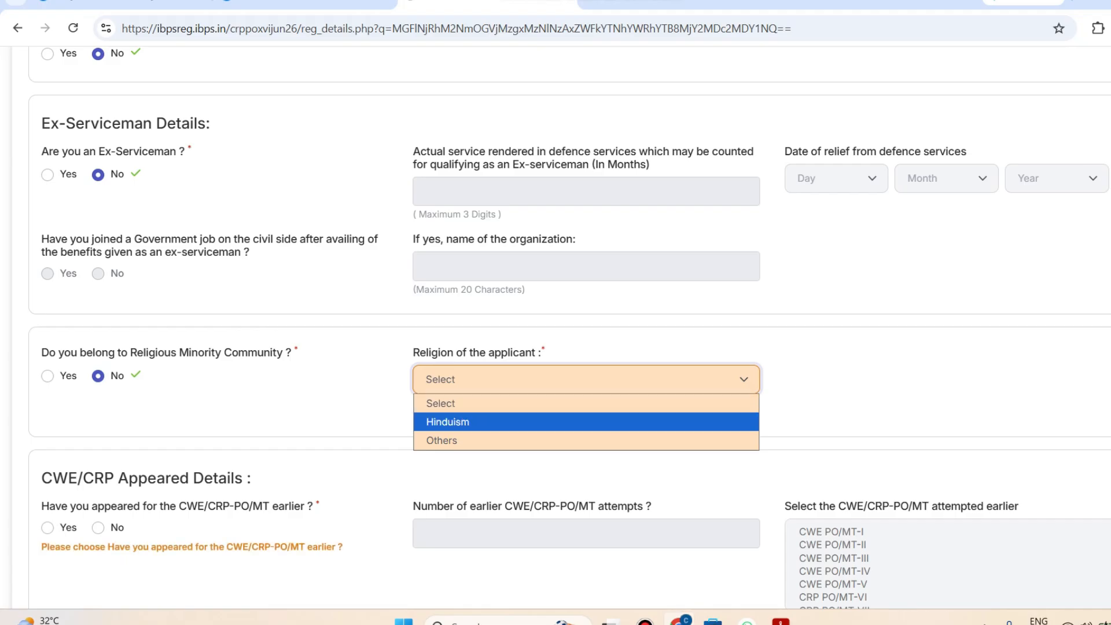
key("Down")
key("Up")
key("Return")
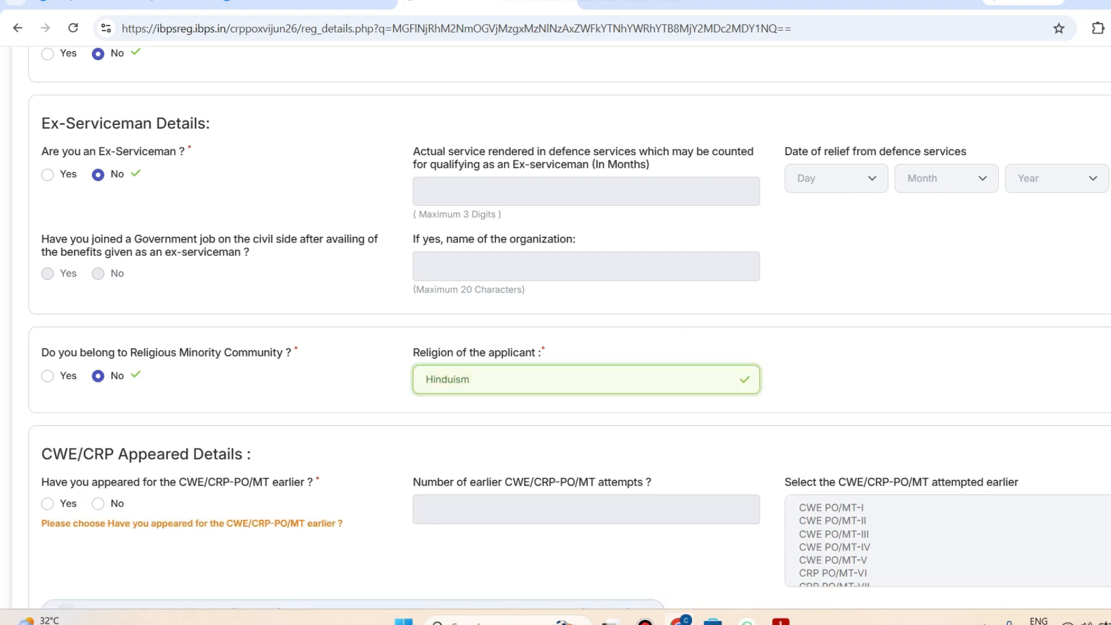
Step: Answer No to earlier CWE/CRP attempts, Apprentice and NATS/NAPS registration
scroll(556, 324, "down", 3)
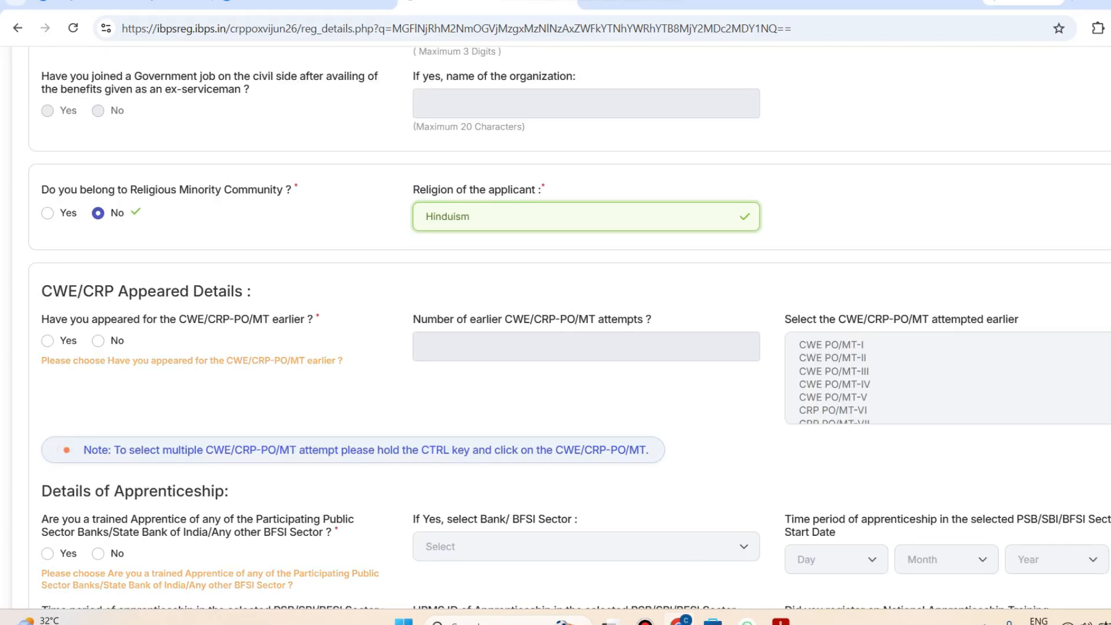
left_click(98, 341)
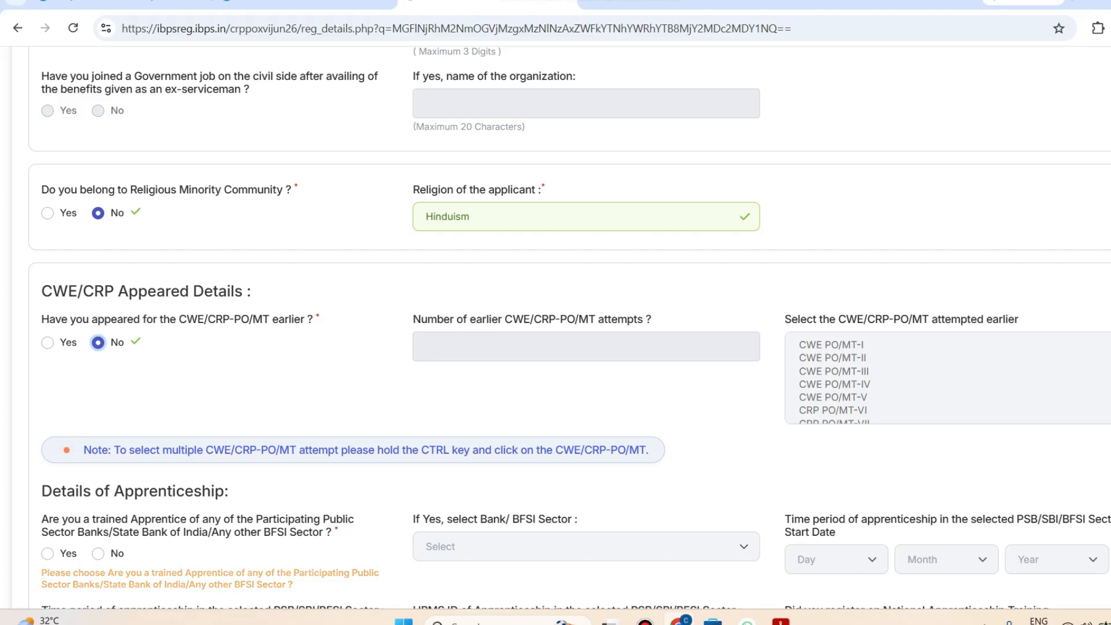
scroll(555, 324, "down", 5)
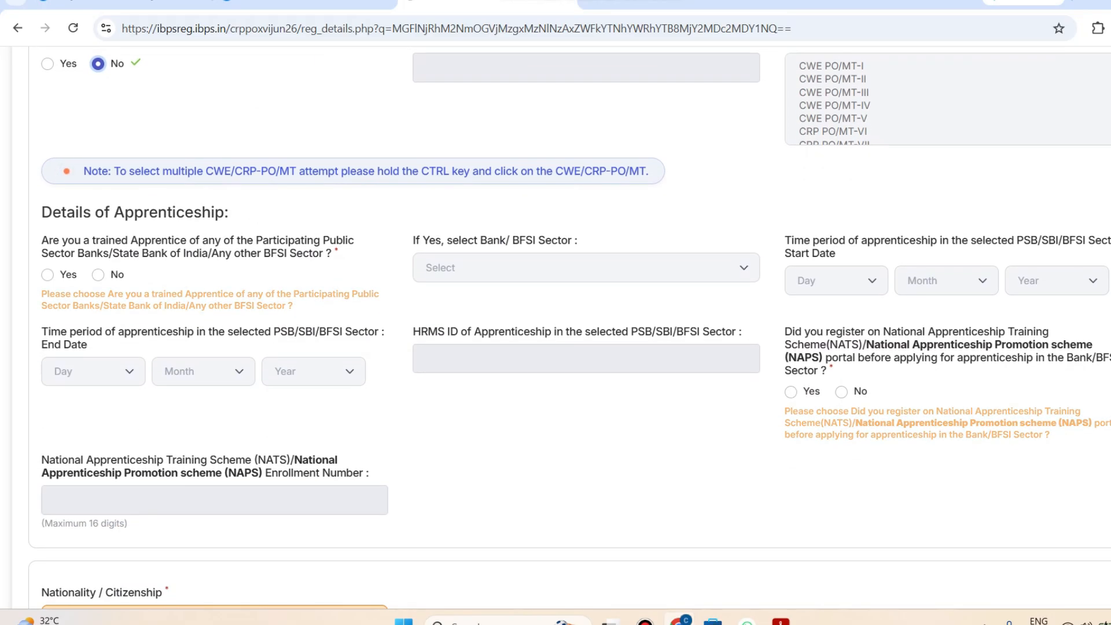
left_click(98, 275)
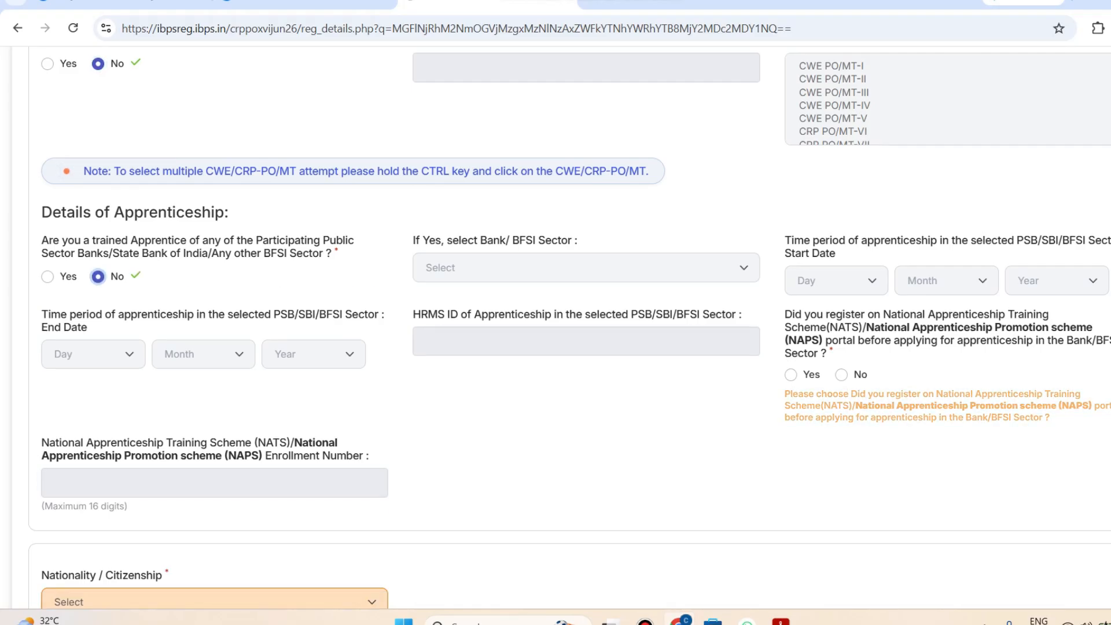
left_click(842, 375)
Step: Set nationality Indian, centre state Bihar, and preliminary centres Darbhanga then Muzaffarpur
scroll(555, 327, "down", 8)
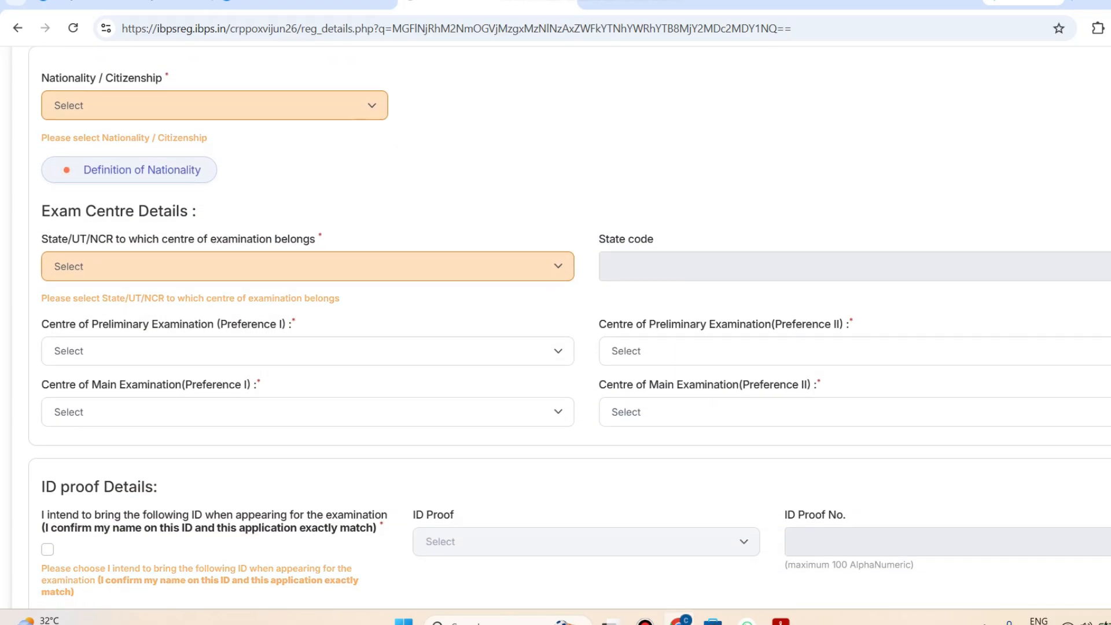
left_click(214, 107)
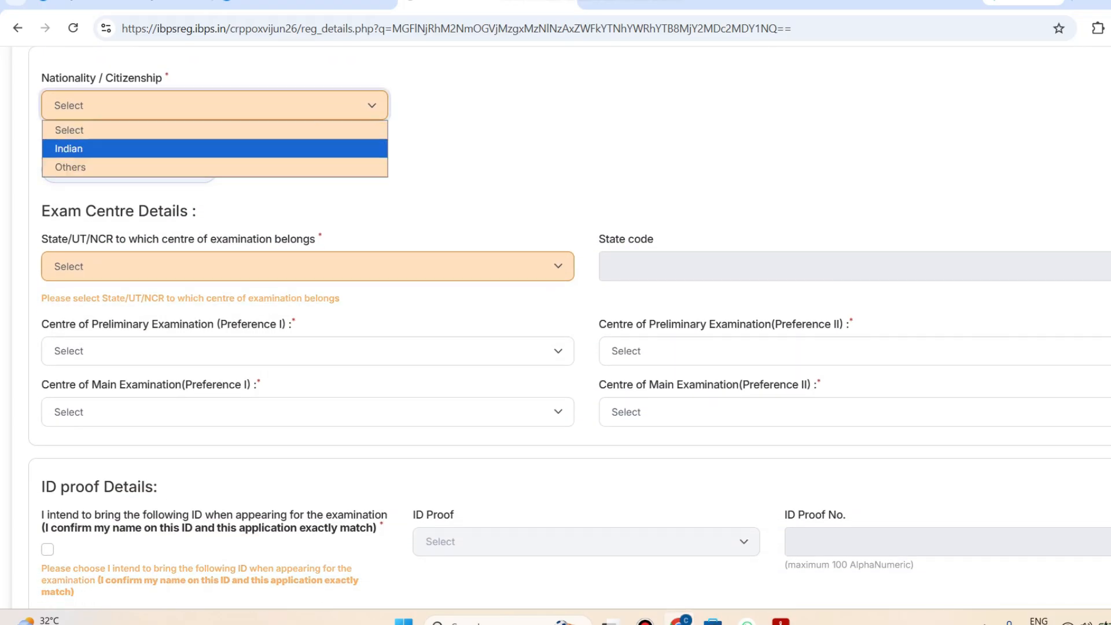
left_click(174, 149)
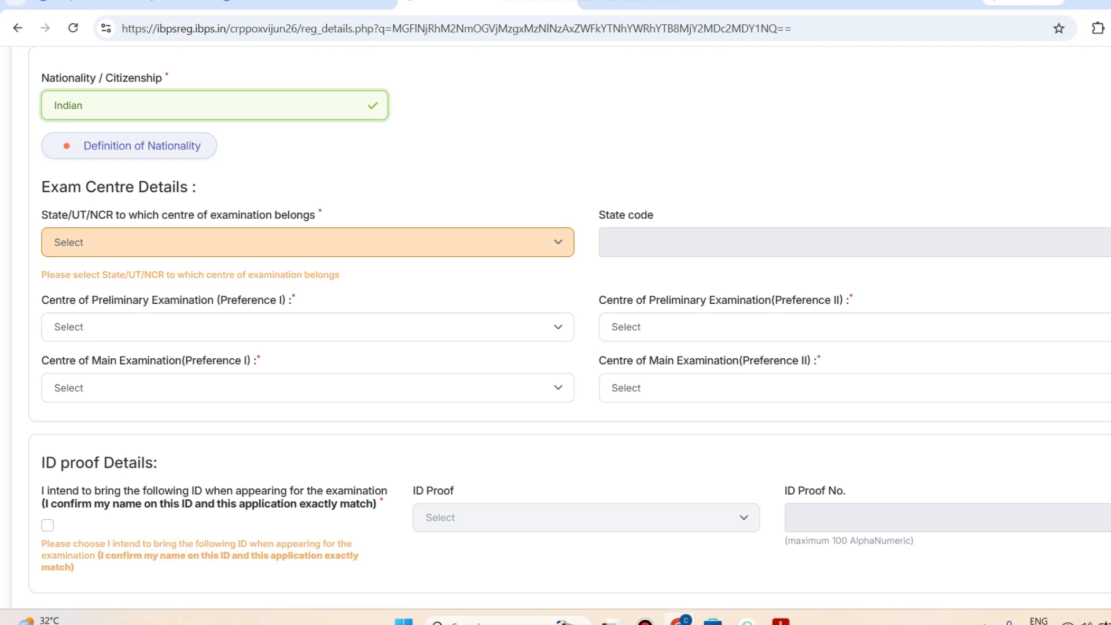
left_click(307, 243)
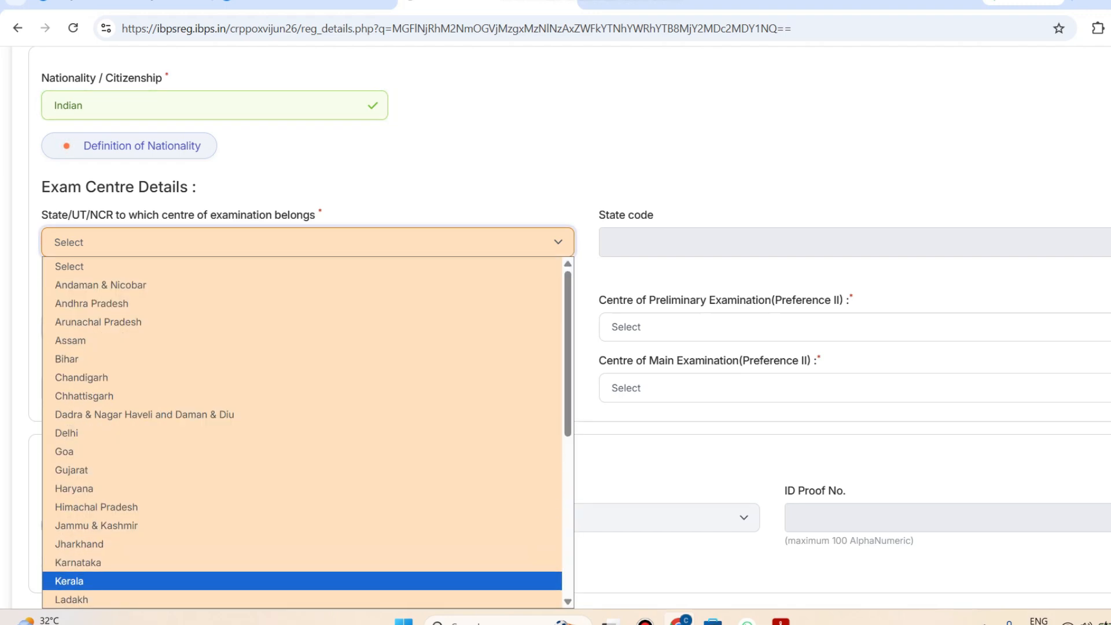
scroll(301, 596, "down", 6)
scroll(301, 506, "up", 6)
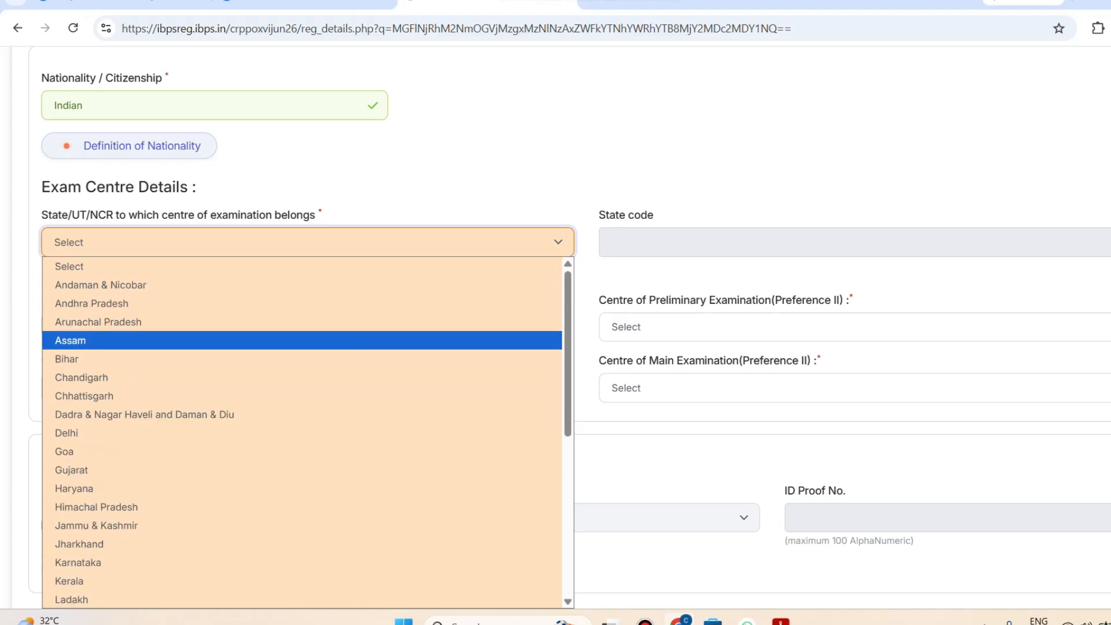
left_click(301, 359)
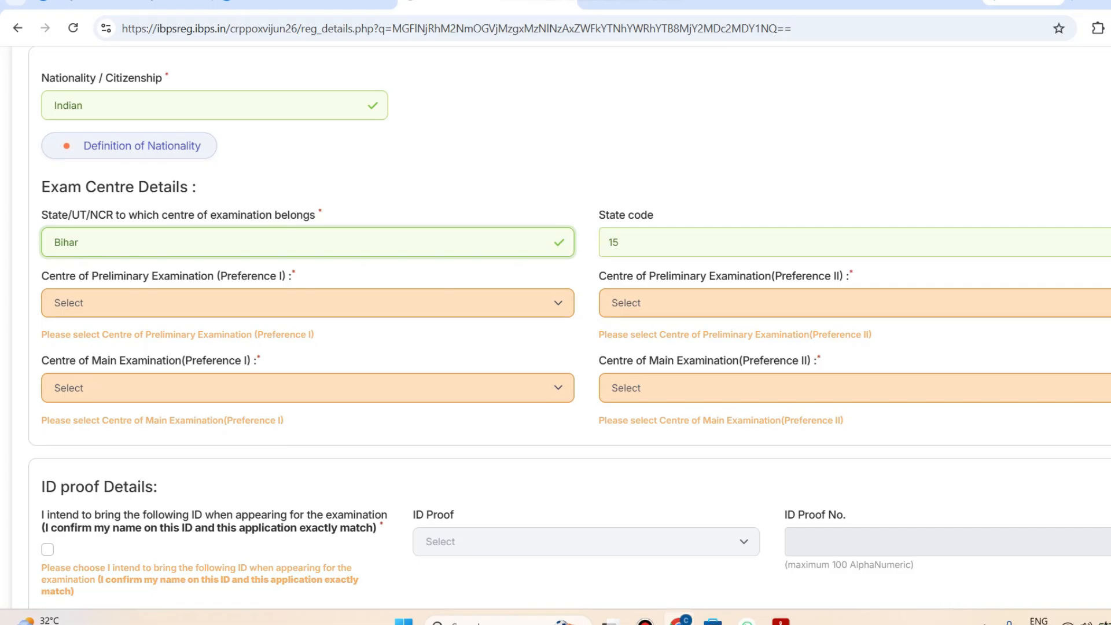
left_click(307, 303)
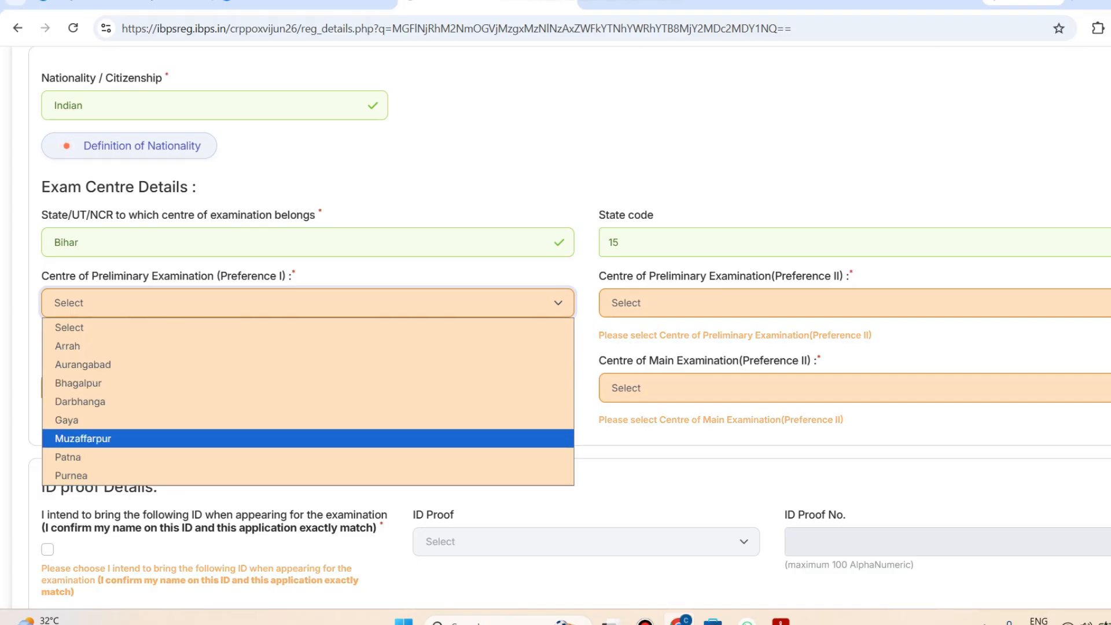
left_click(80, 401)
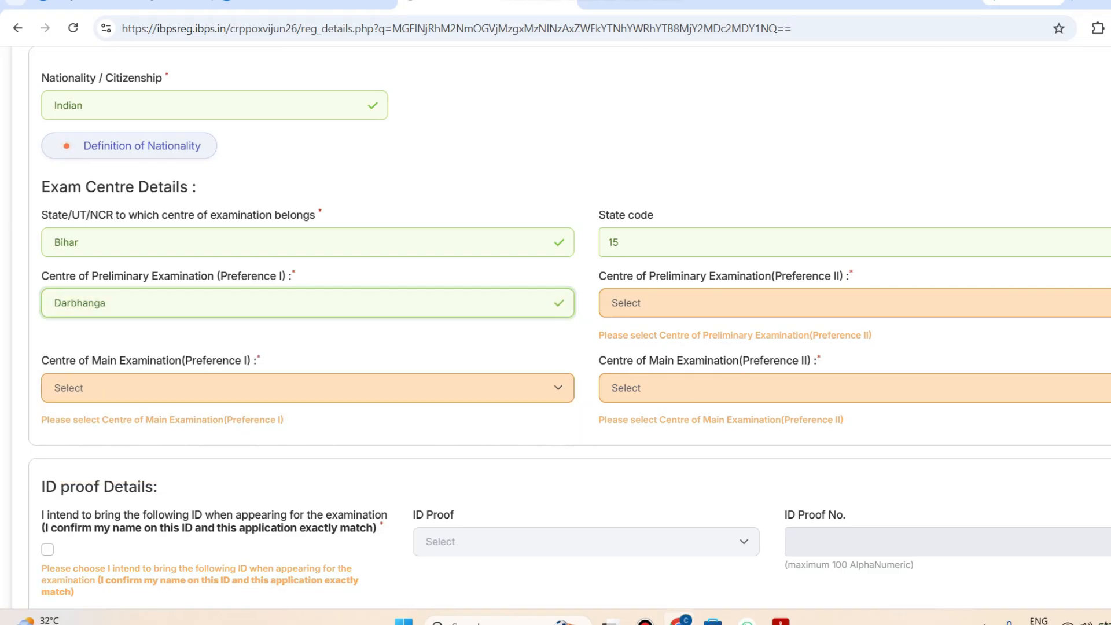
left_click(854, 303)
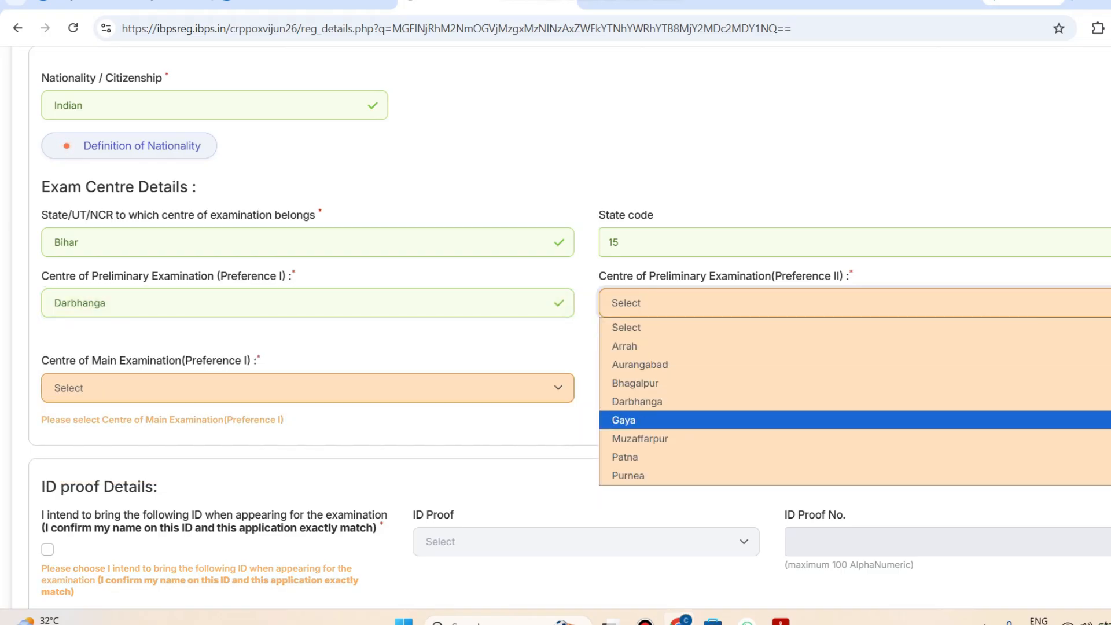
left_click(640, 439)
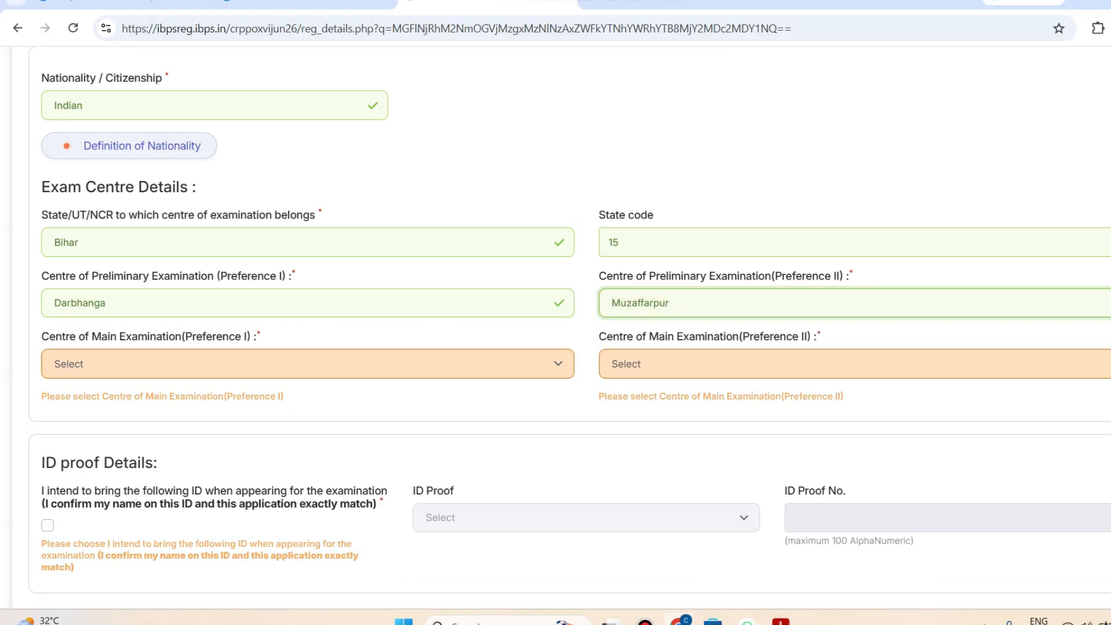
Step: Choose Muzaffarpur and Patna as the first and second main exam centres
left_click(307, 364)
key("Down")
key("Down")
key("Down")
key("Down")
key("Down")
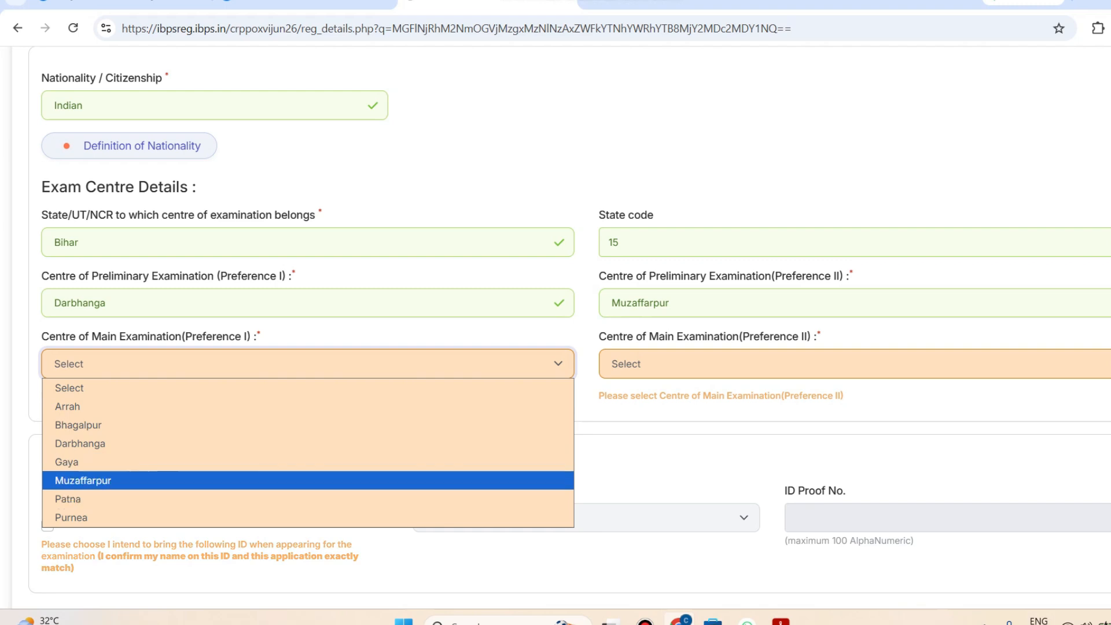
key("Return")
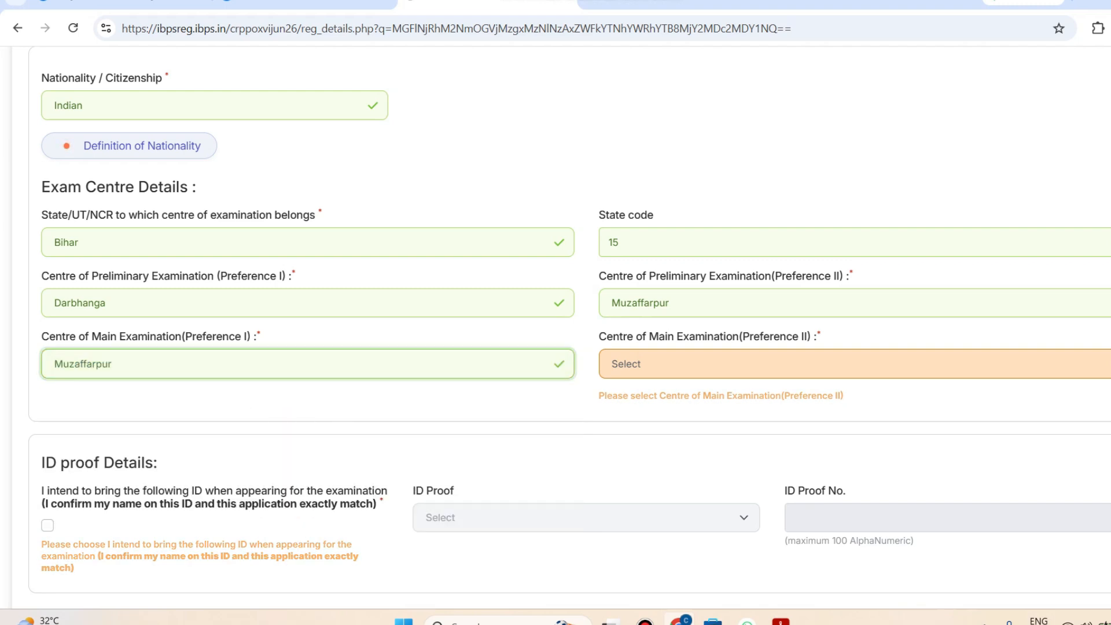
left_click(854, 364)
key("Down")
key("Down")
key("Down")
key("Down")
key("Down")
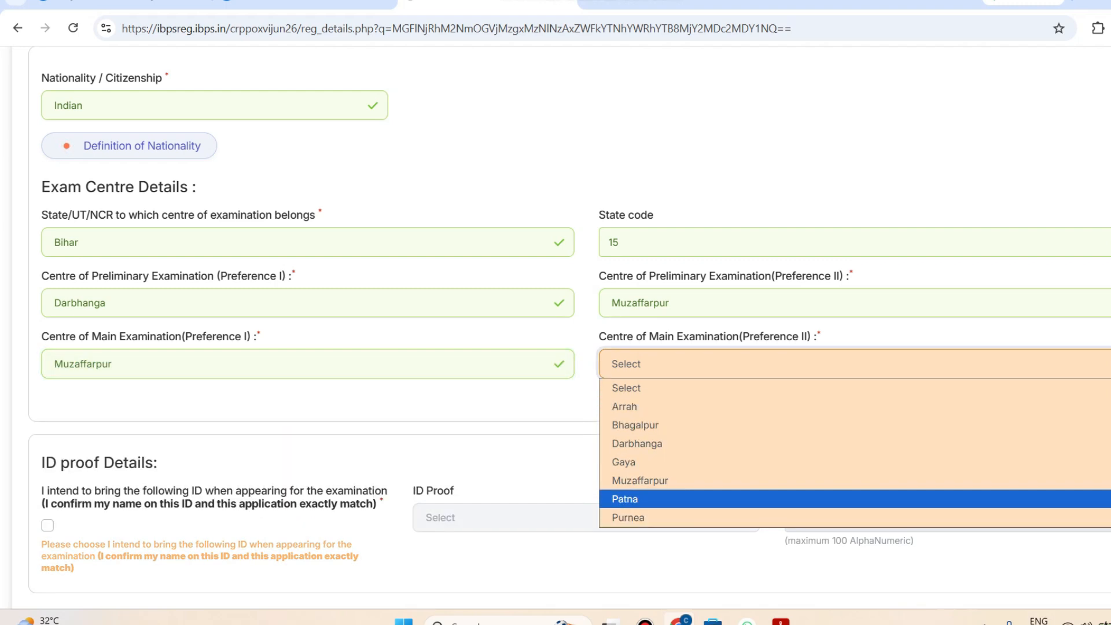
key("Return")
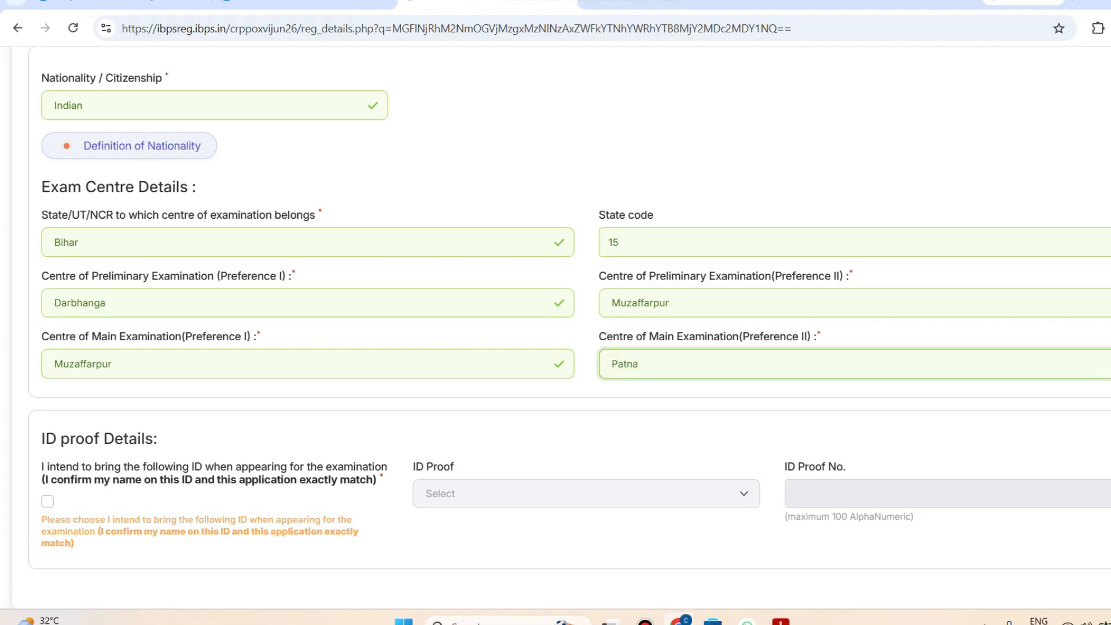
scroll(555, 324, "down", 4)
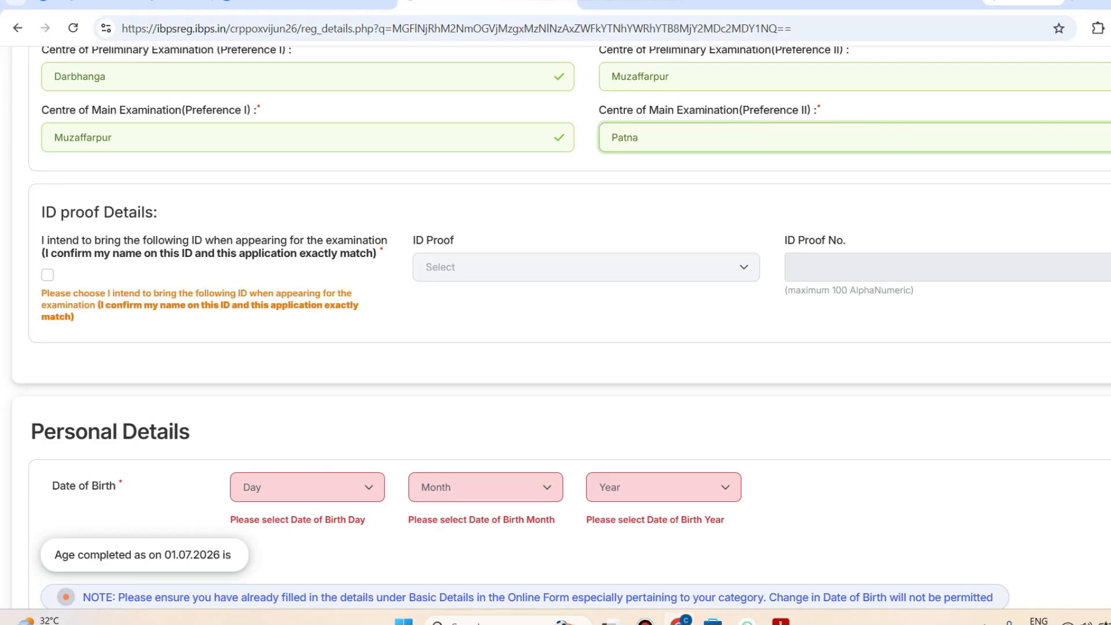
Step: Tick the ID-confirmation declaration and select Aadhaar Card as the ID proof
left_click(48, 275)
left_click(585, 267)
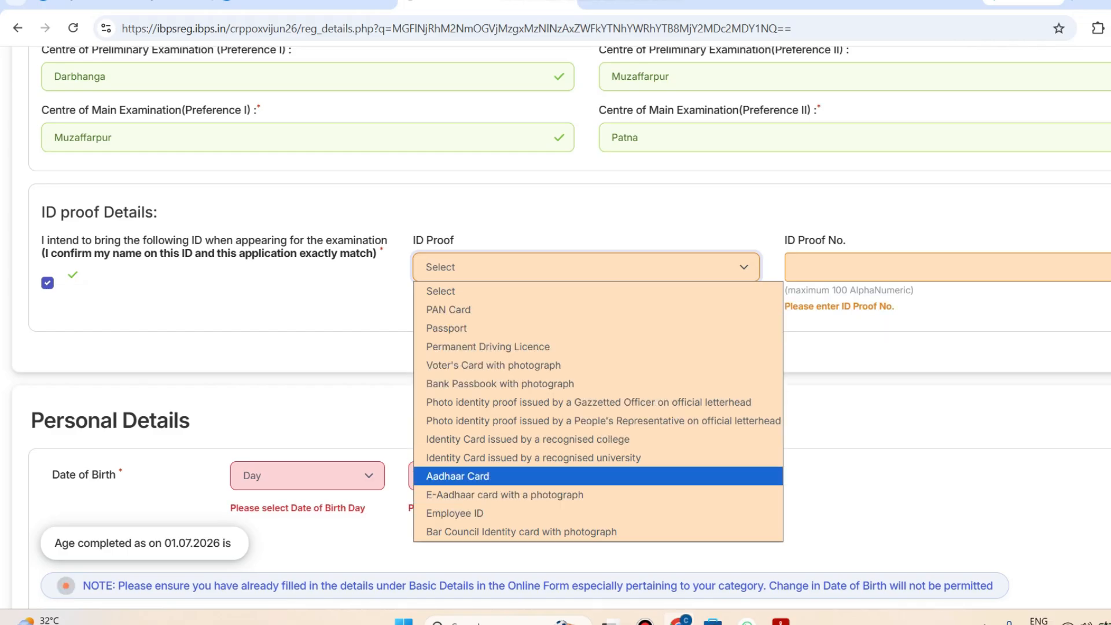
key("Return")
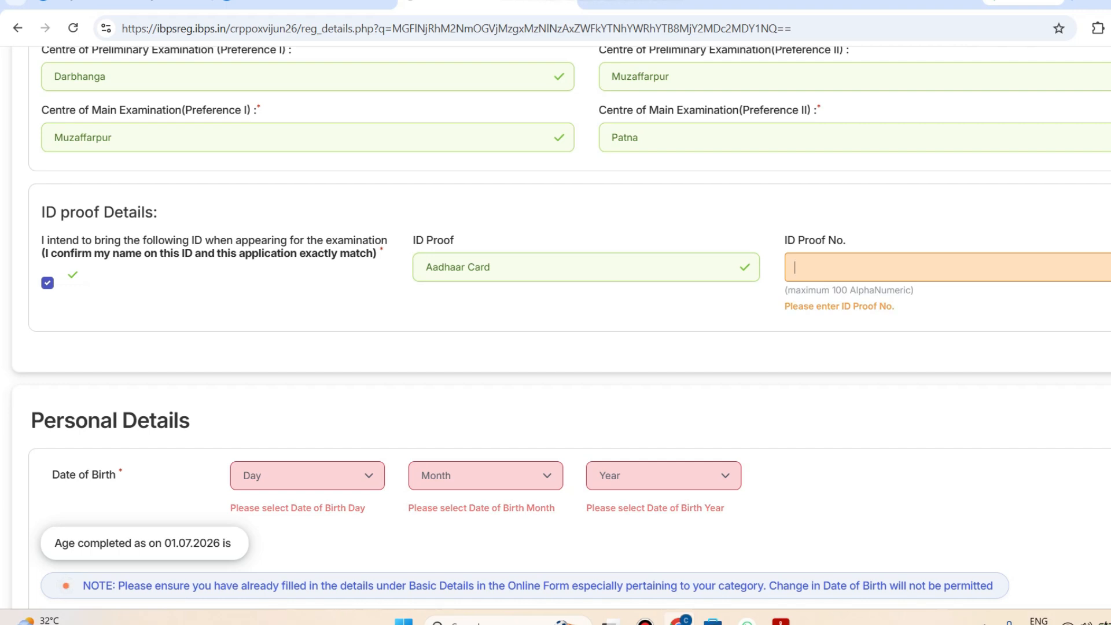
Step: Set the date of birth to 15 March 2001 and dismiss the date-of-birth notice
scroll(555, 327, "down", 5)
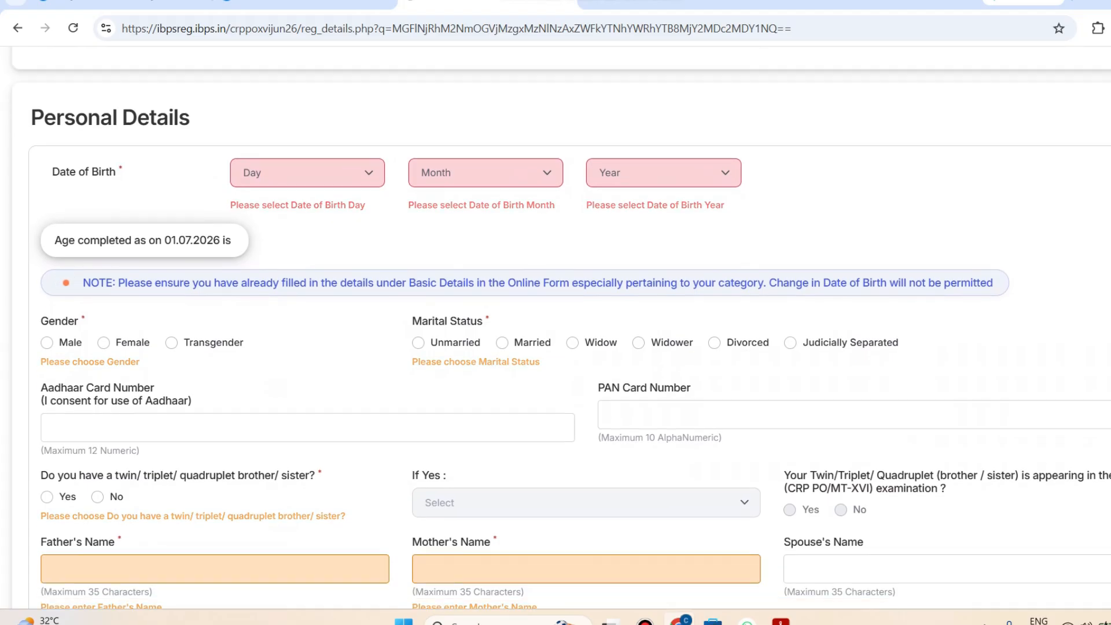
left_click(307, 173)
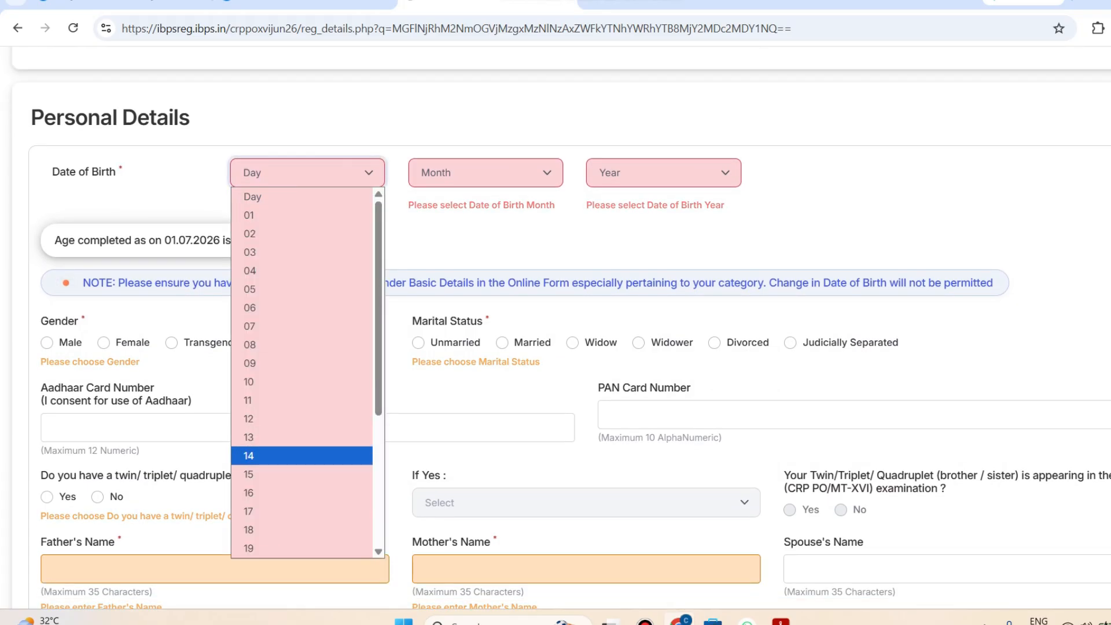
left_click(302, 475)
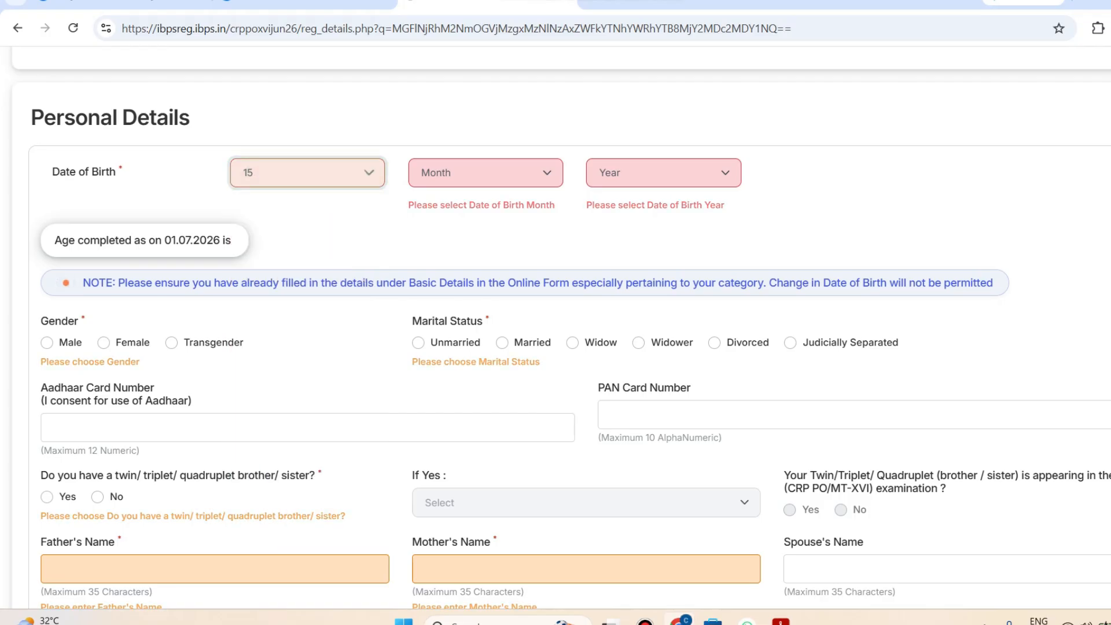
left_click(486, 173)
left_click(436, 251)
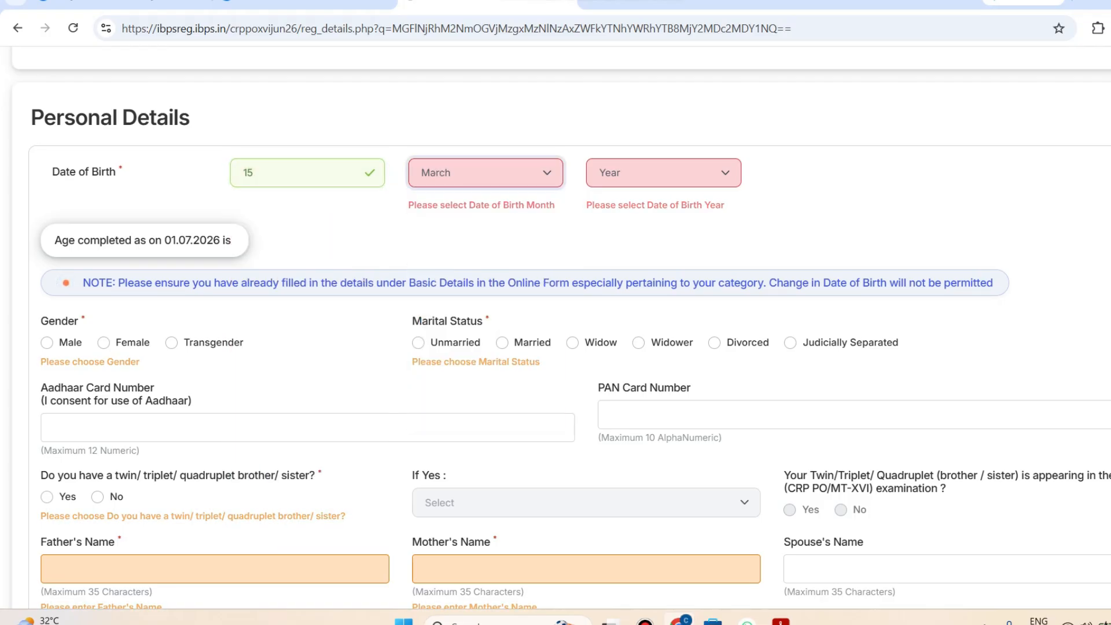
left_click(663, 173)
left_click(610, 307)
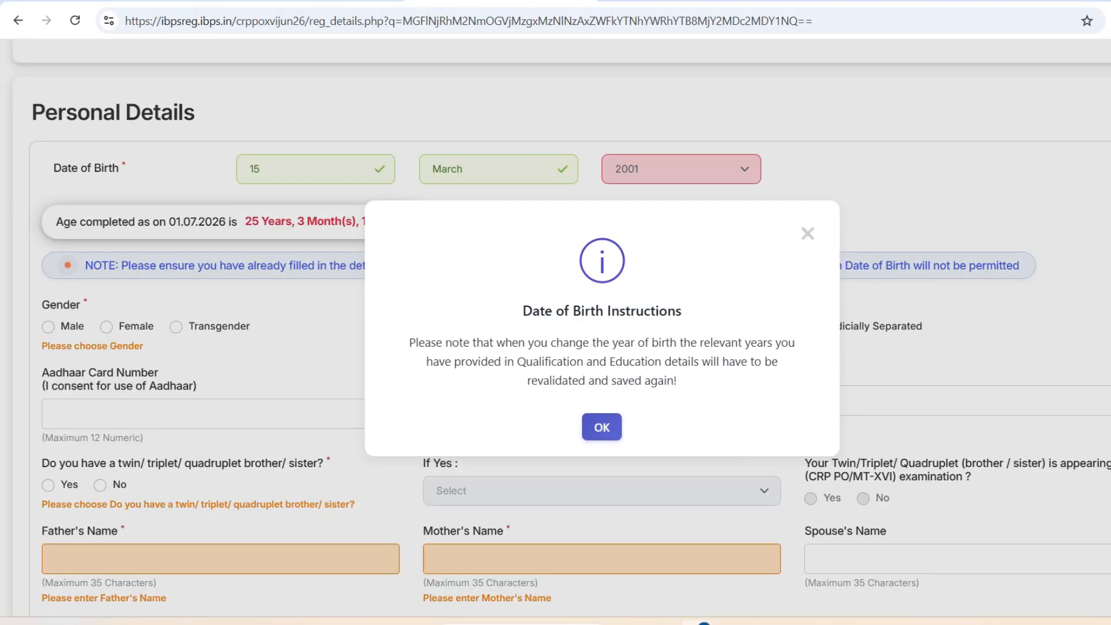
left_click(602, 427)
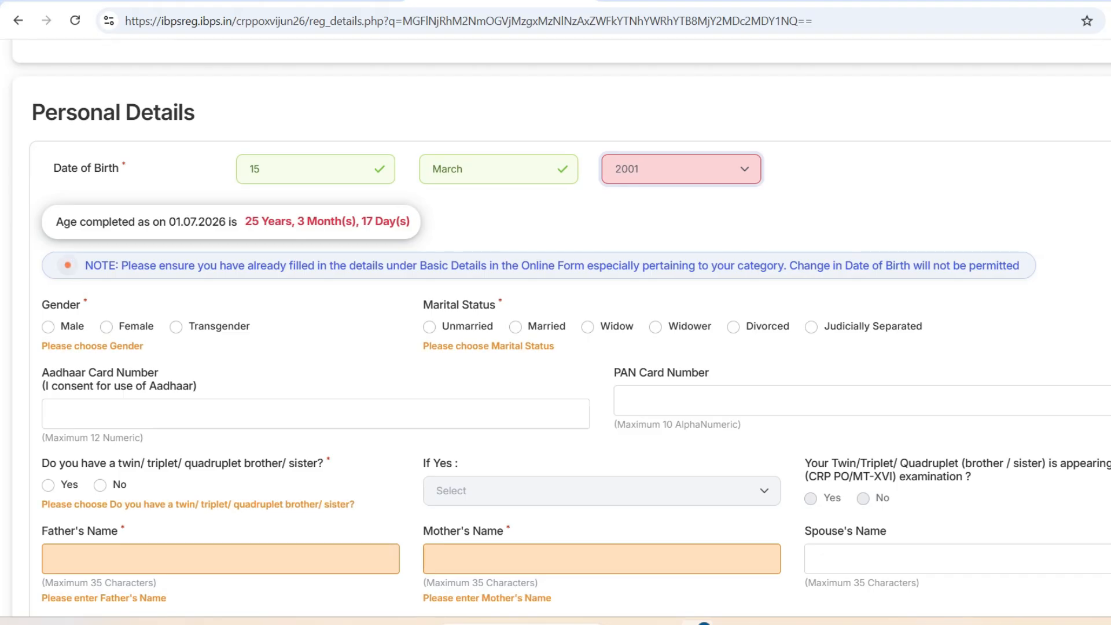
Step: Set gender to Male and marital status to Unmarried, then begin the father's name field
left_click(48, 327)
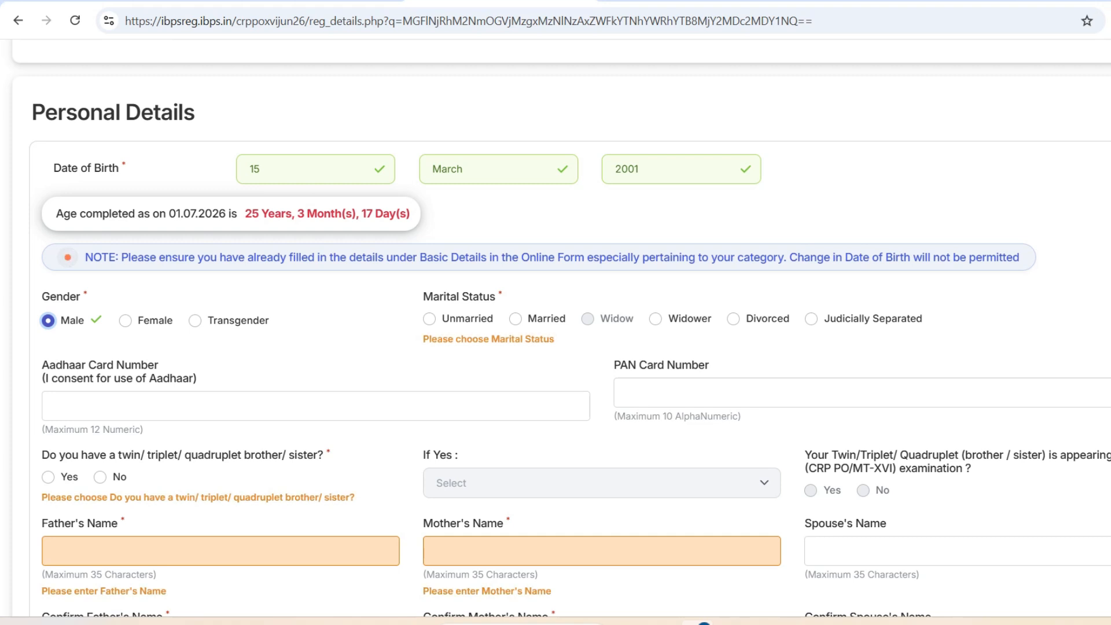
left_click(429, 319)
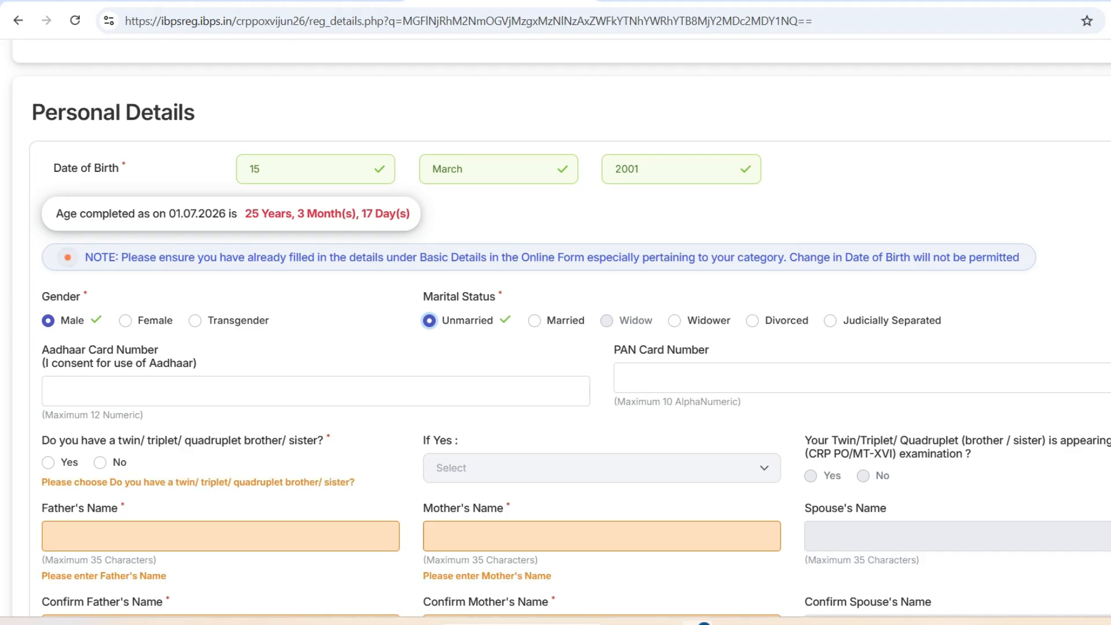
scroll(571, 326, "down", 4)
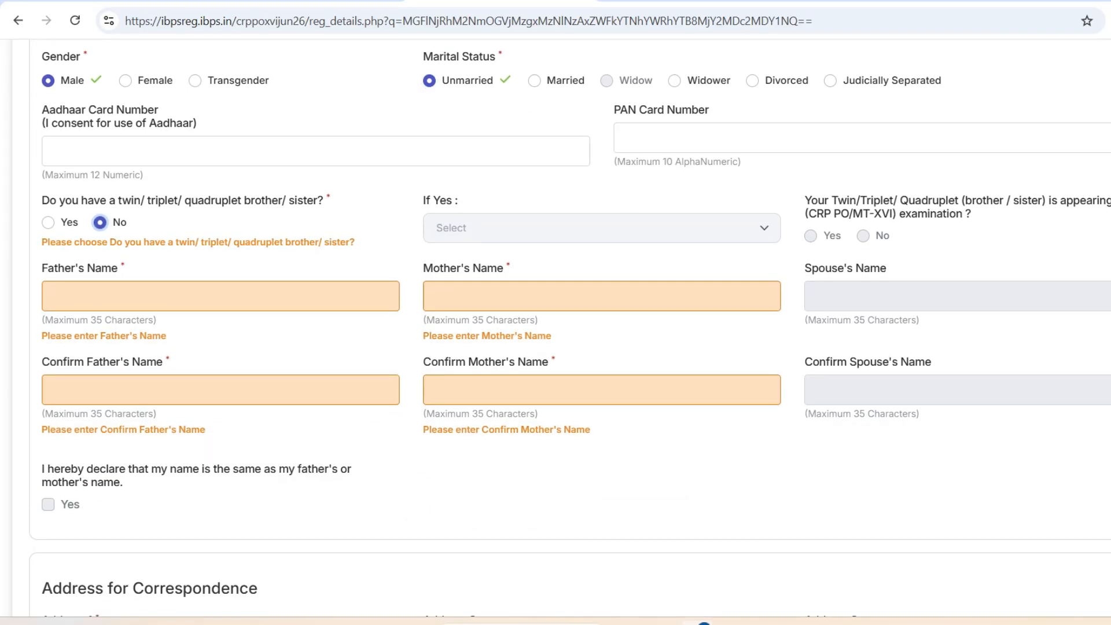
left_click(52, 293)
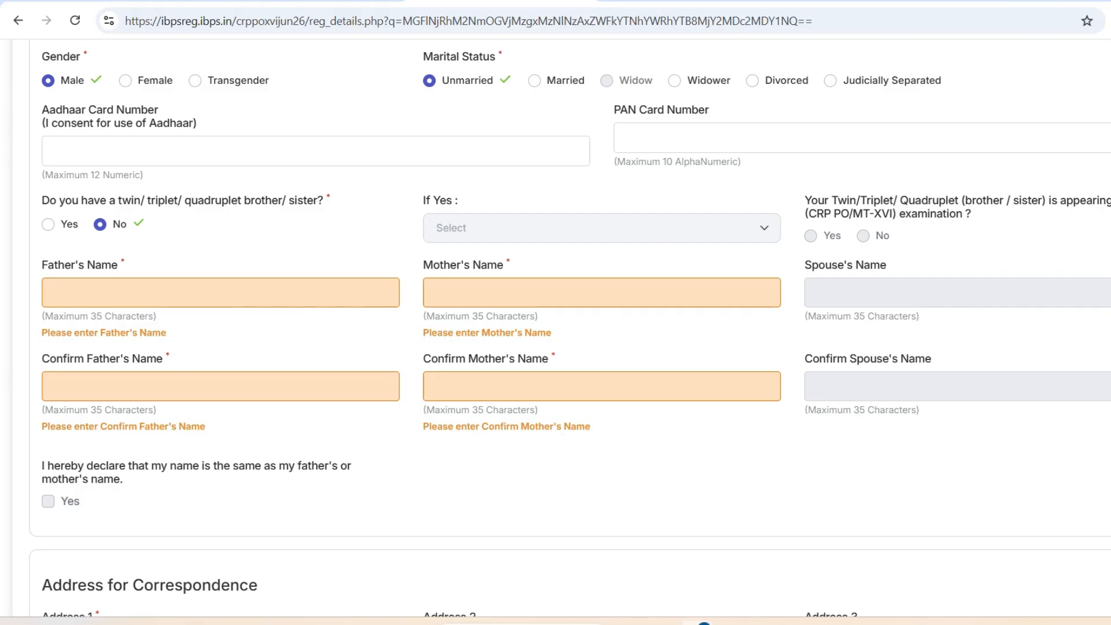
Step: Fill in the correspondence Address 1, 2 and 3 lines
scroll(555, 324, "down", 8)
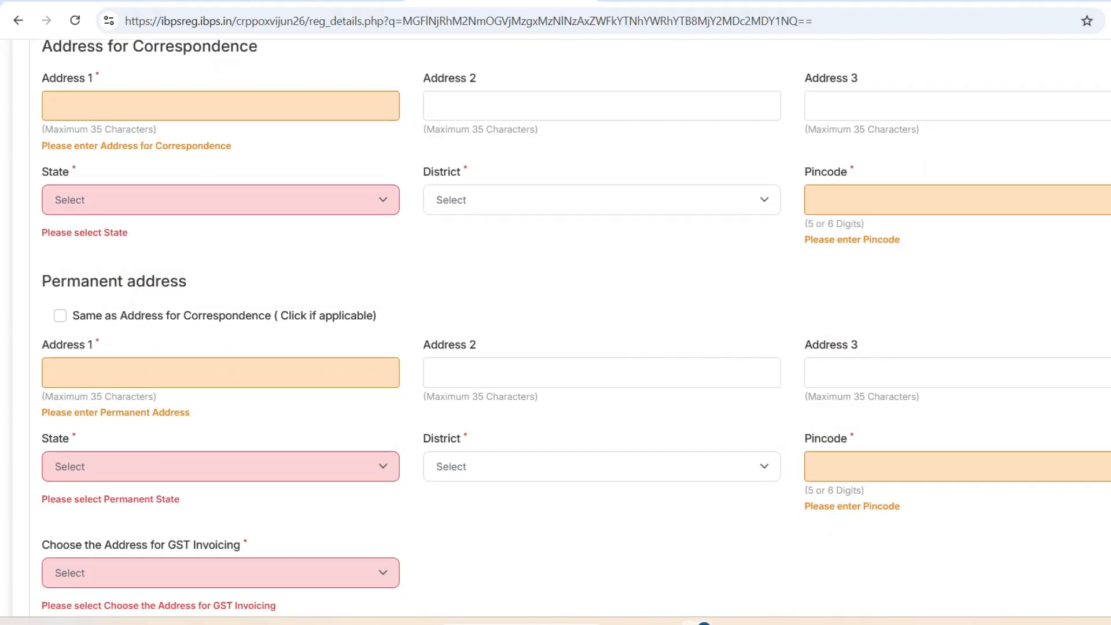
left_click(133, 106)
left_click(433, 106)
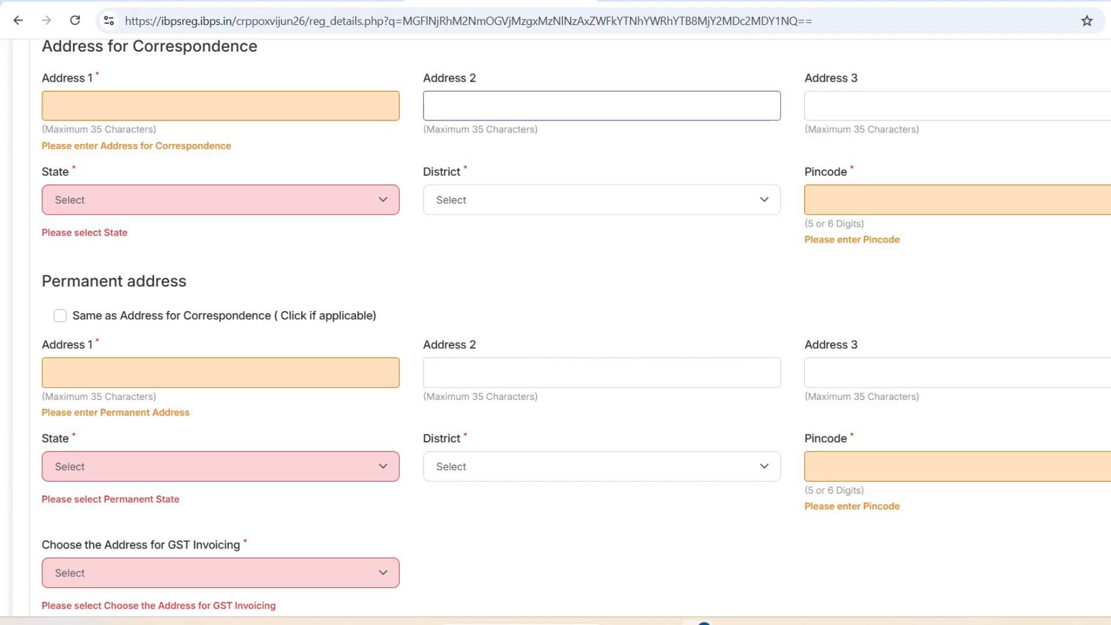
left_click(814, 105)
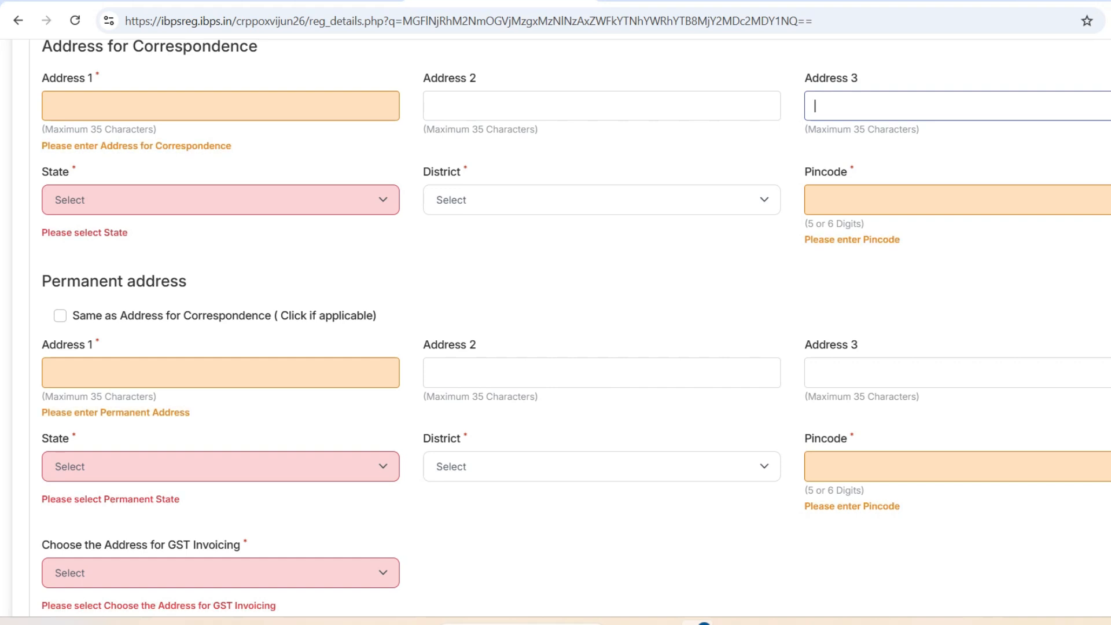
Step: Set correspondence state BIHAR and district Sitamarhi, and enter the pincode
left_click(220, 200)
left_click(214, 318)
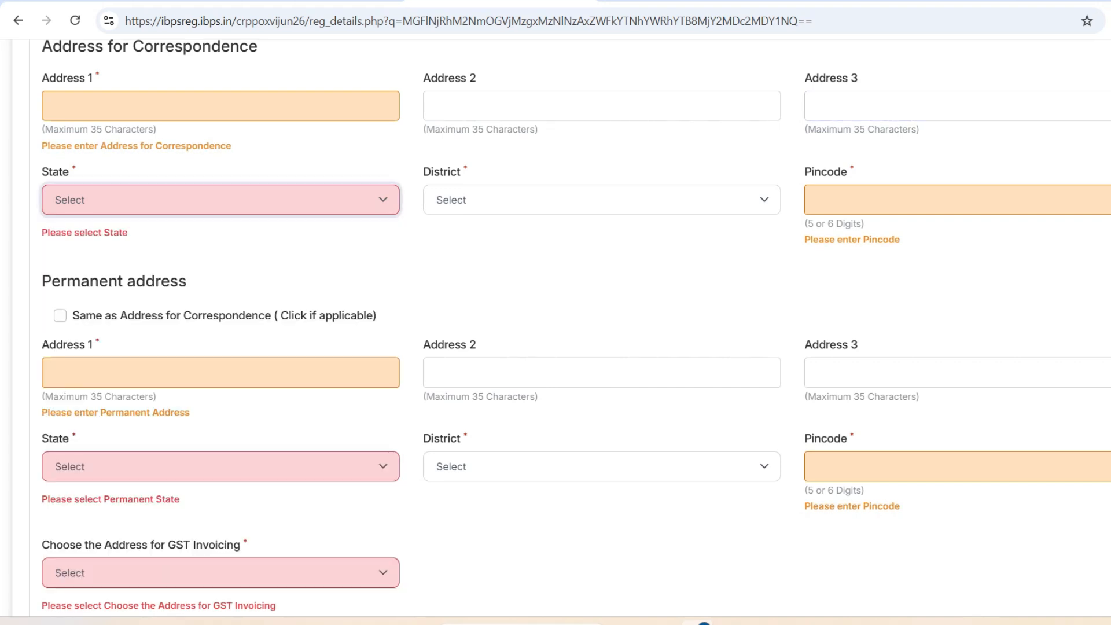
left_click(595, 200)
scroll(596, 434, "down", 5)
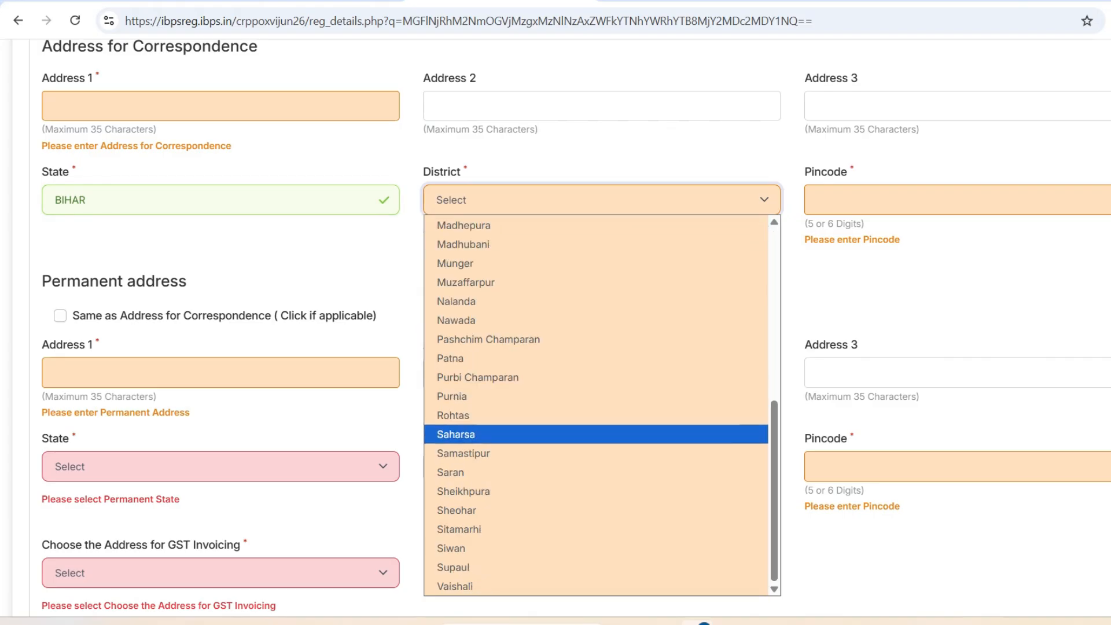
left_click(596, 529)
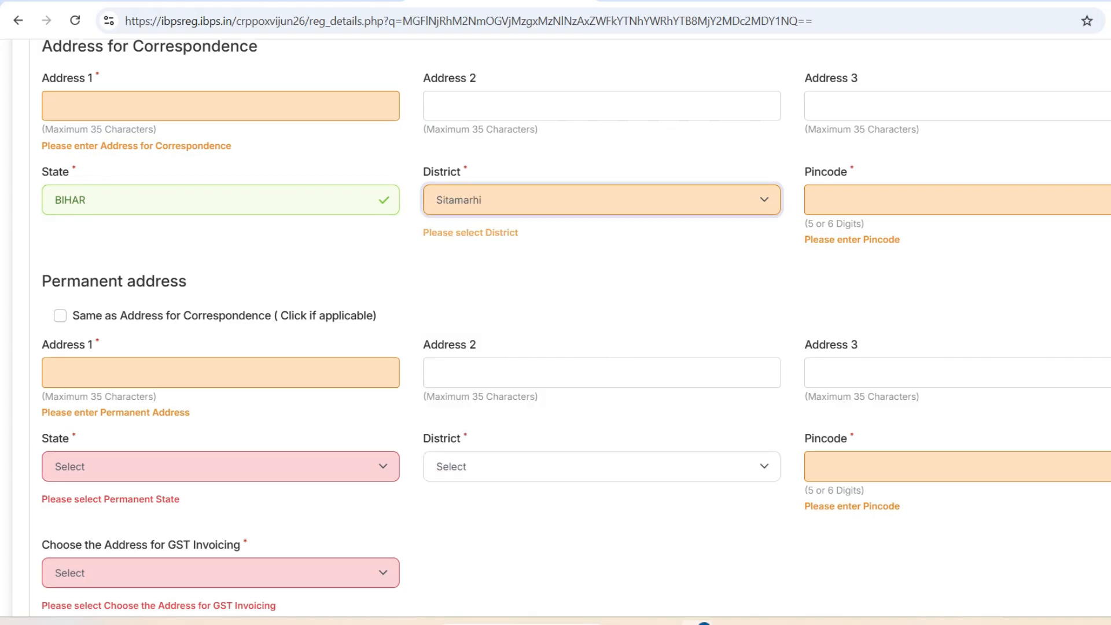
left_click(926, 200)
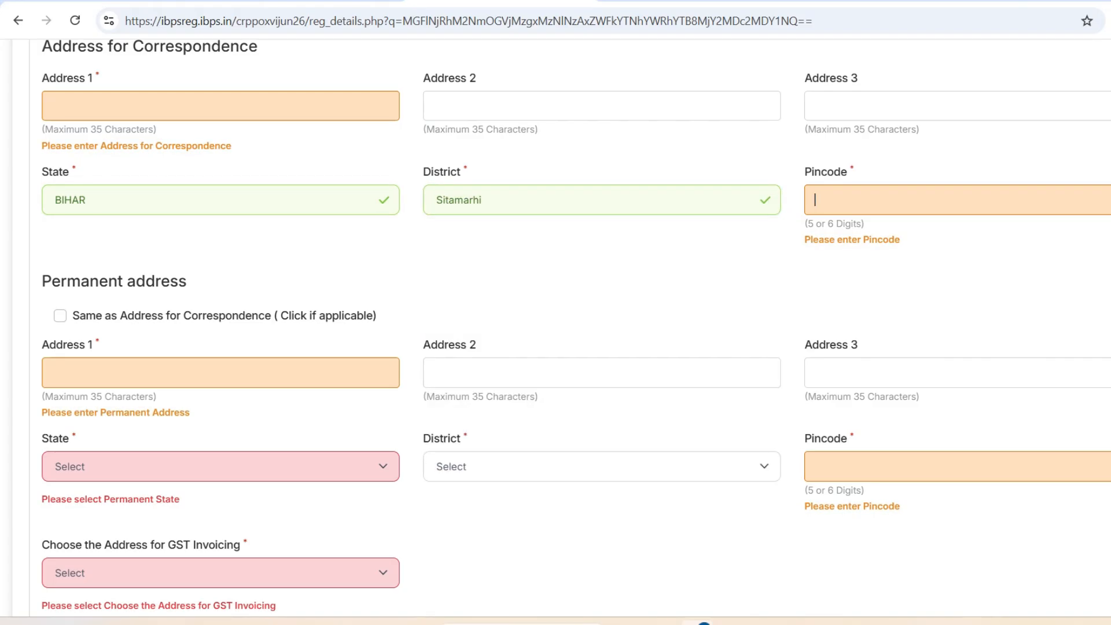
type("843302")
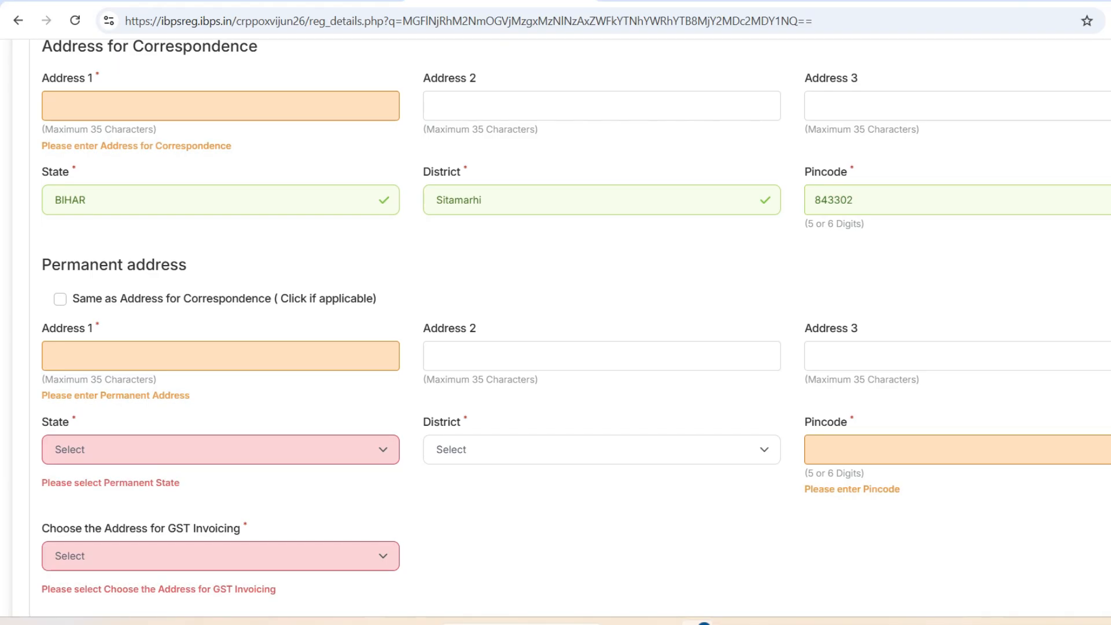
scroll(555, 318, "down", 5)
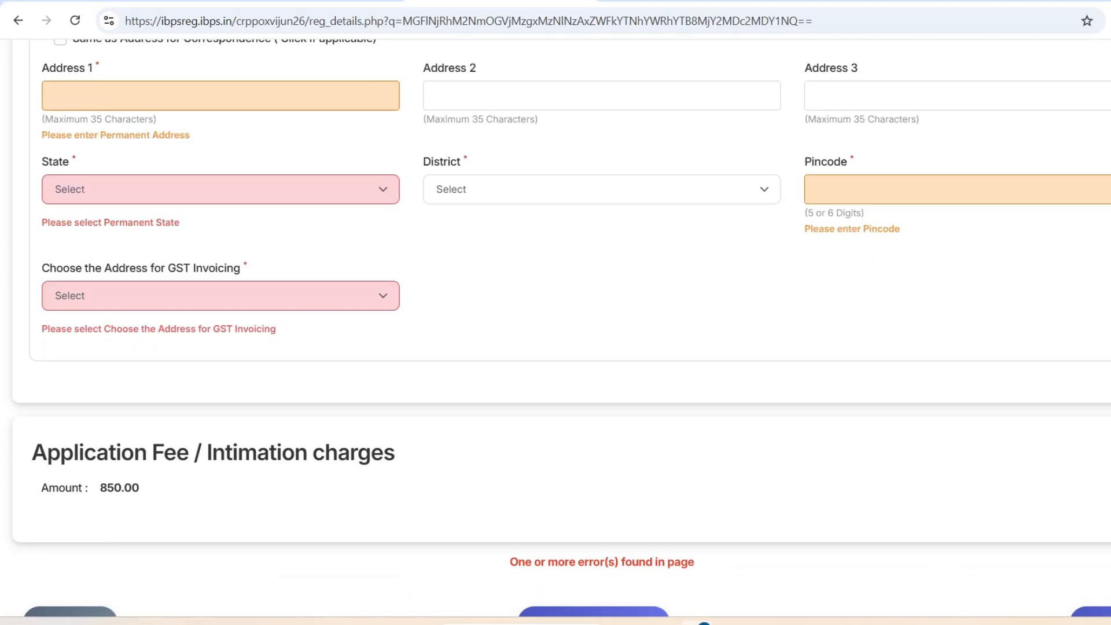
Step: Scroll to the bottom of the basic details form to save it
scroll(555, 318, "down", 2)
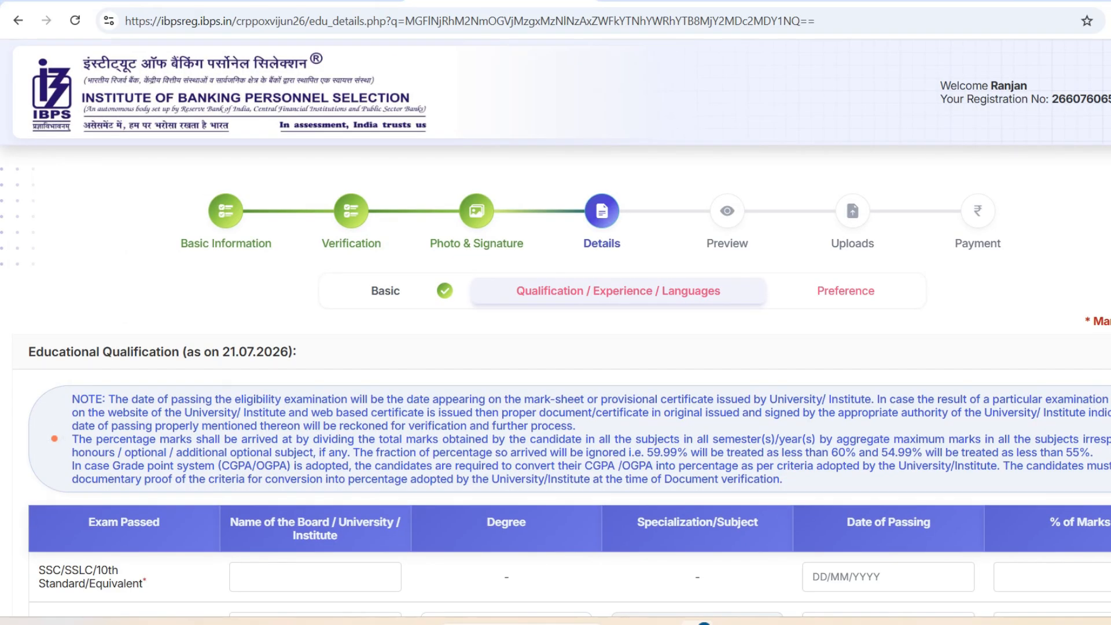
Step: Enter board BSEB PATNA and passing date 22/05/2019 in the SSC/10th row
scroll(555, 324, "down", 4)
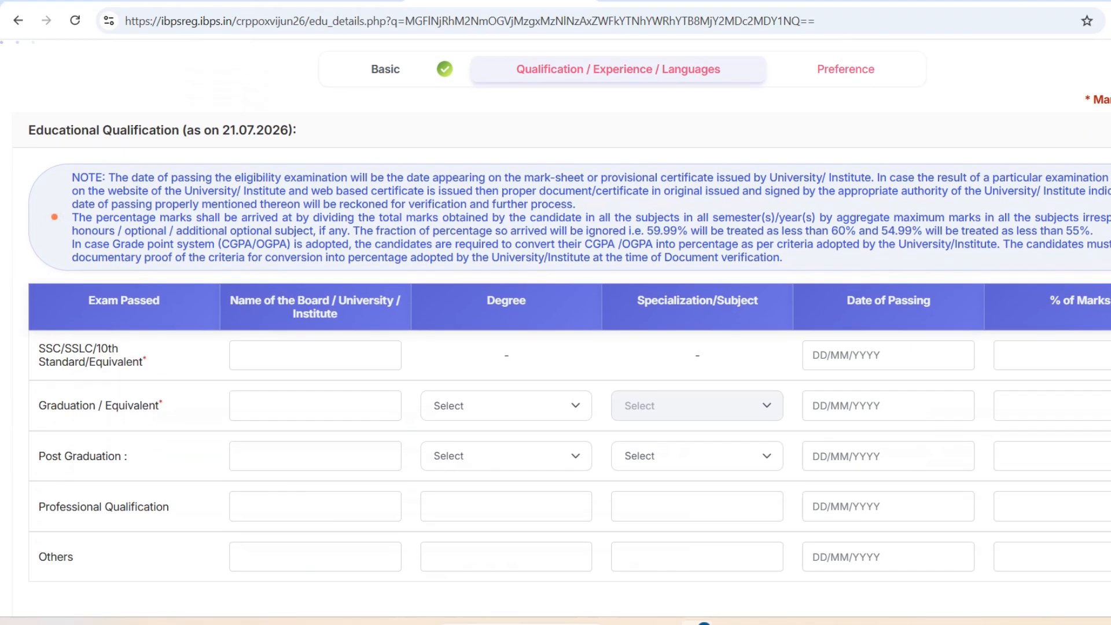
scroll(556, 324, "down", 1)
left_click(315, 326)
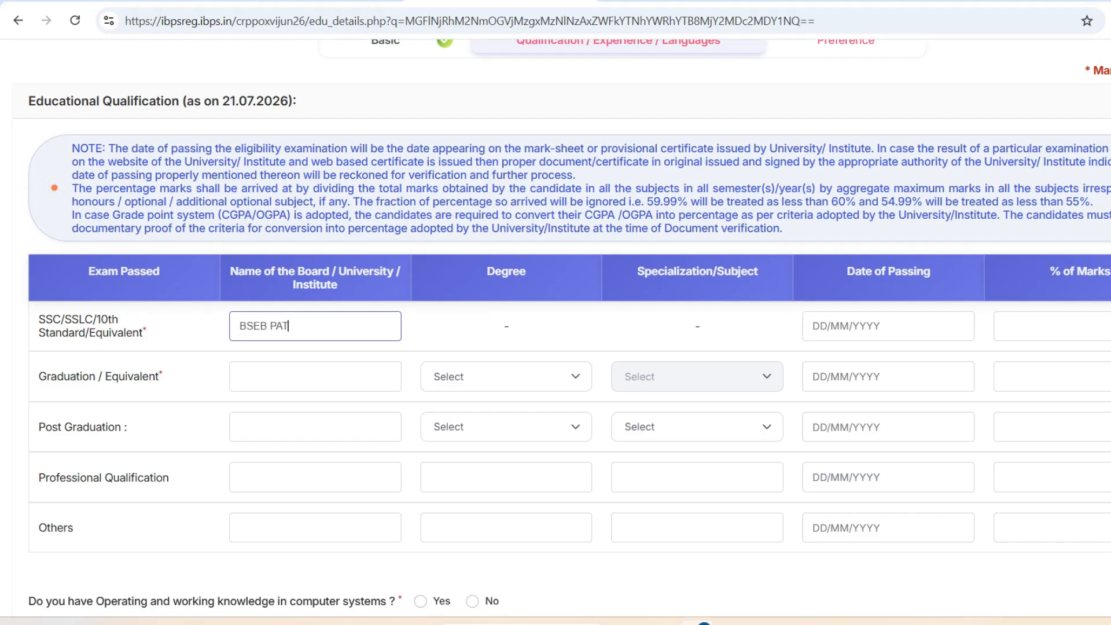
left_click(887, 326)
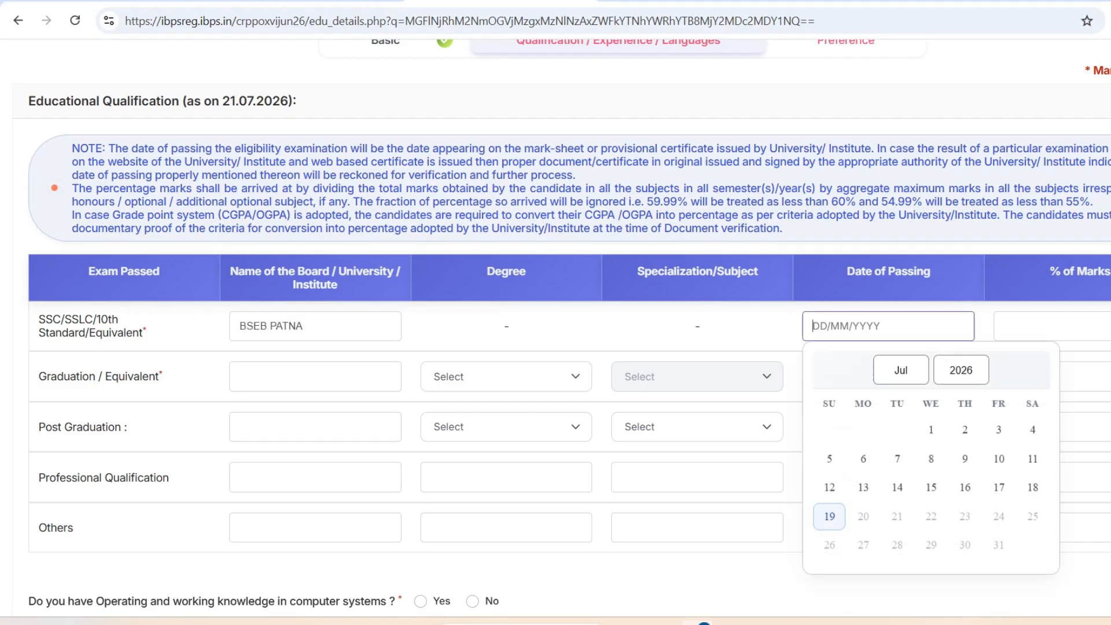
left_click(961, 370)
key("Up")
key("Up")
key("Up")
key("Up")
key("Up")
key("Up")
key("Up")
key("Up")
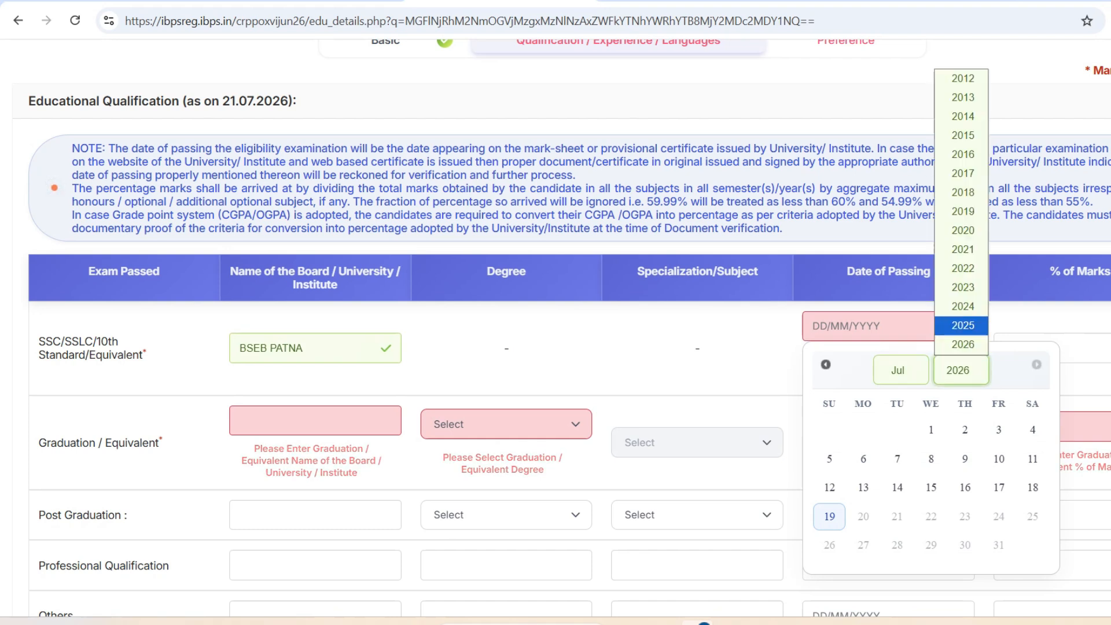
key("Up")
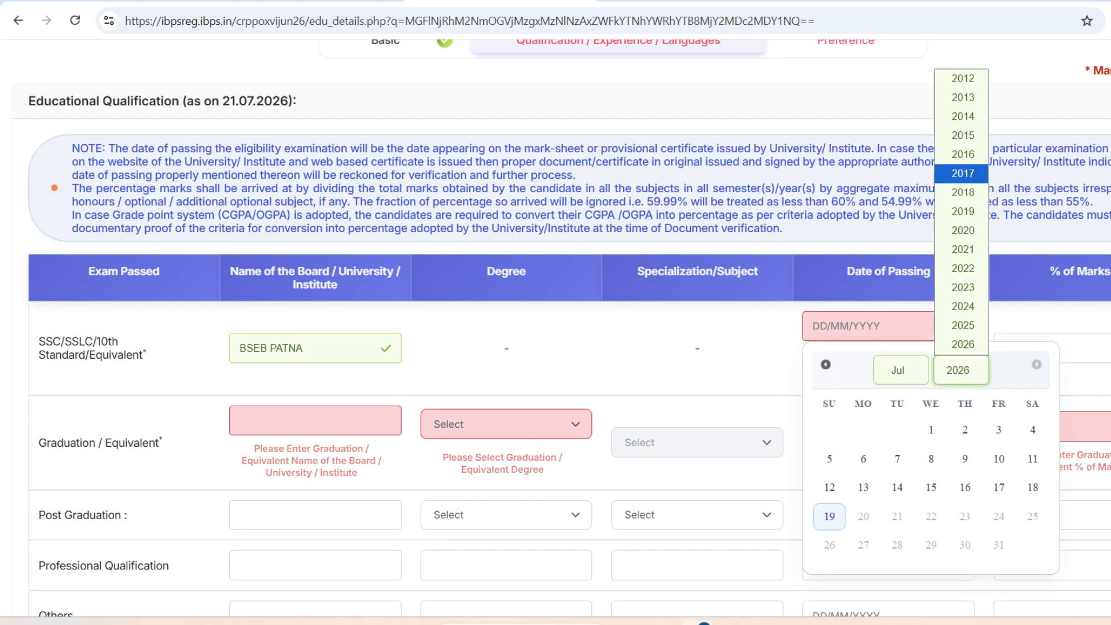
key("Down")
key("Down")
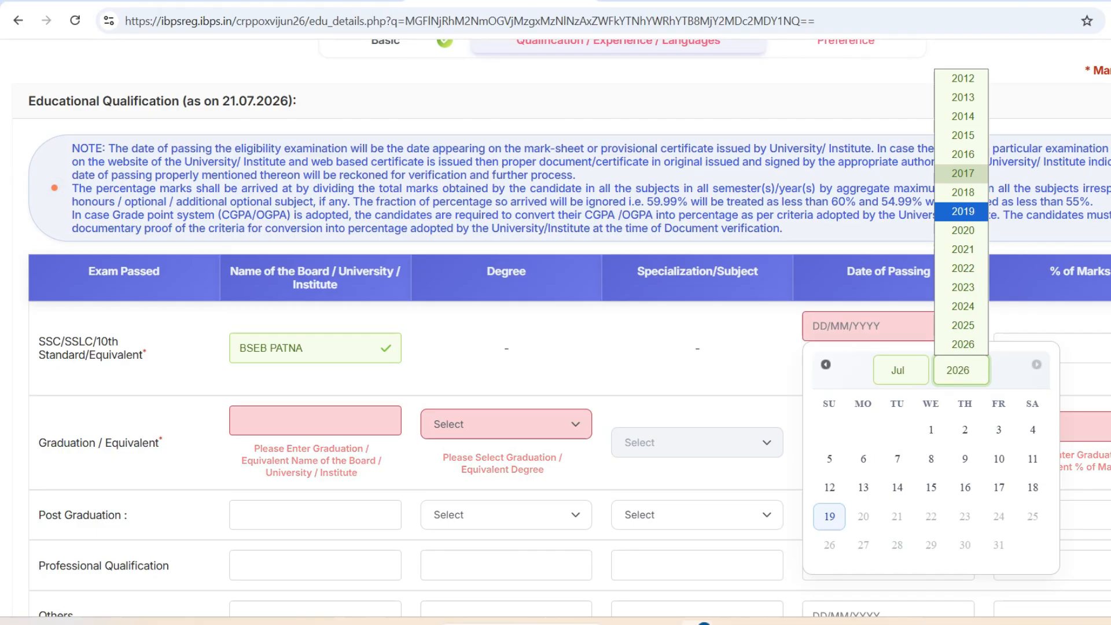
key("Return")
left_click(901, 370)
left_click(901, 469)
left_click(930, 516)
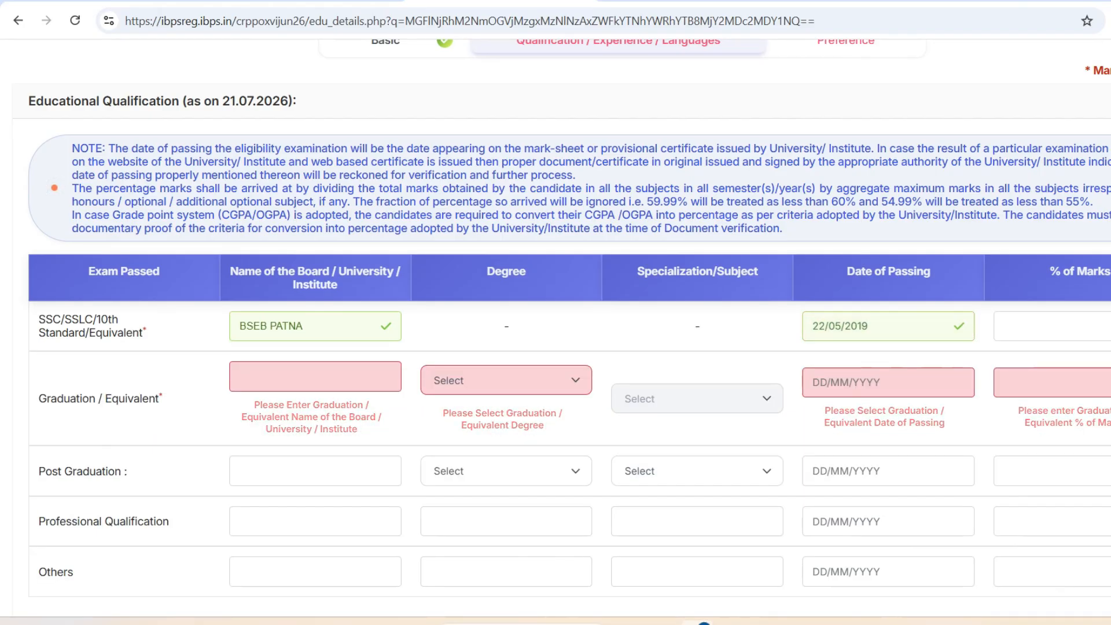
Step: Fill in the SSC percentage of marks
left_click(1052, 326)
type("65")
key("Tab")
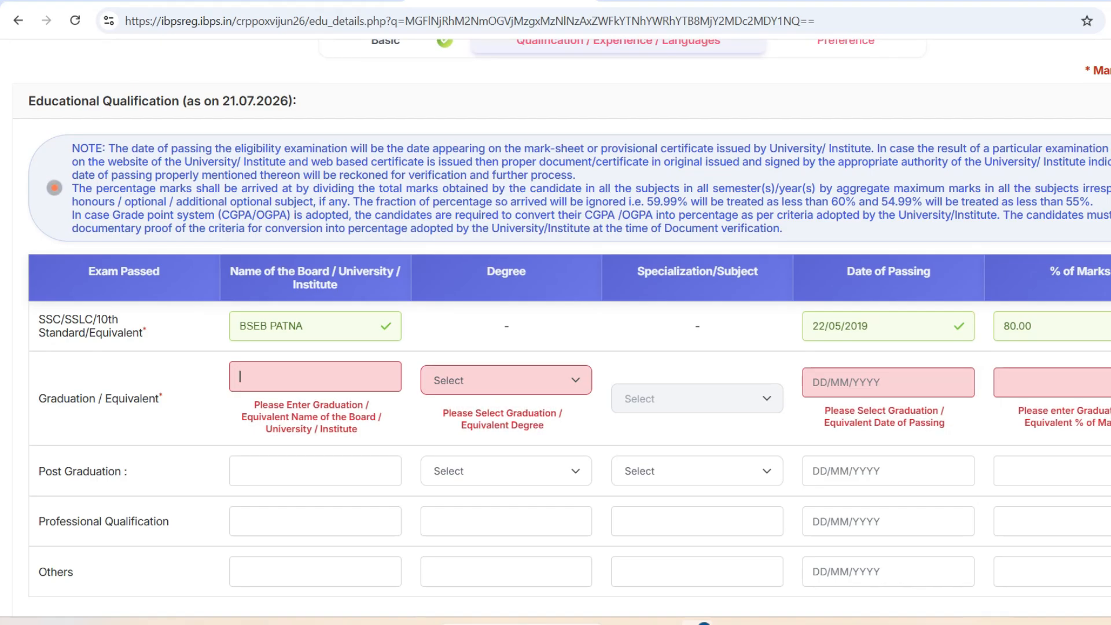
Step: Choose Bachelor of Arts (B.A.) with Hindi specialization for graduation
left_click(507, 380)
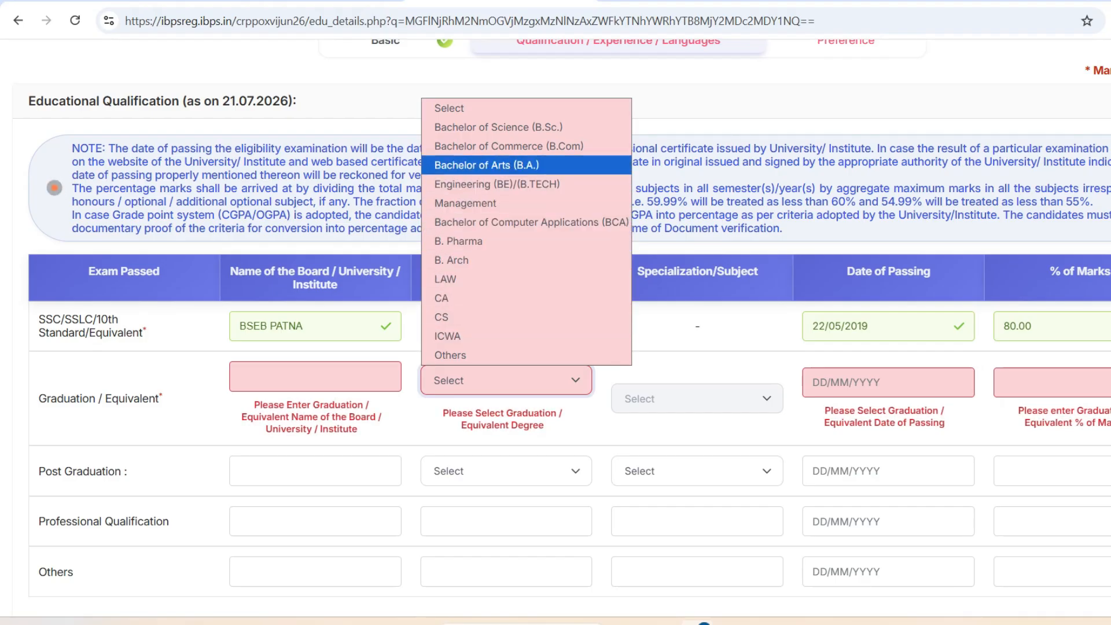
left_click(487, 165)
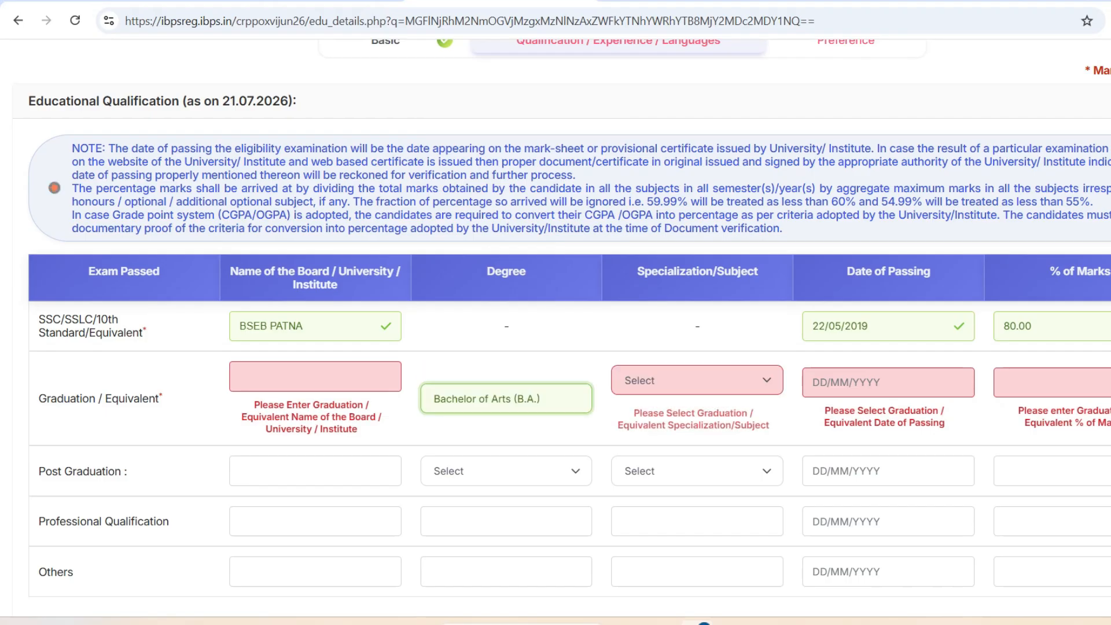
left_click(697, 381)
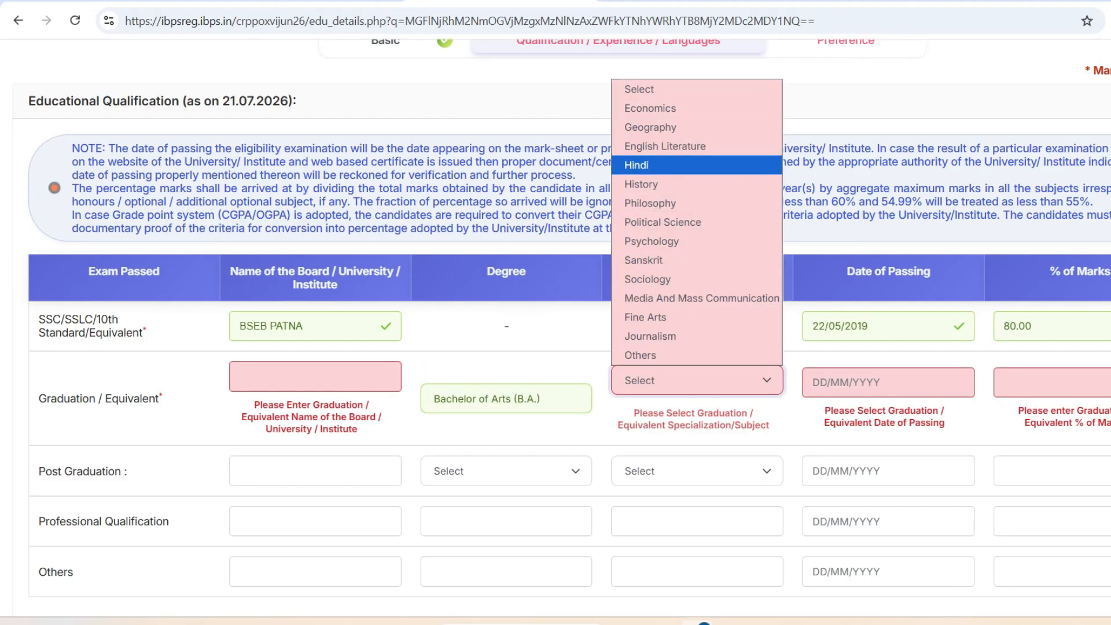
left_click(636, 165)
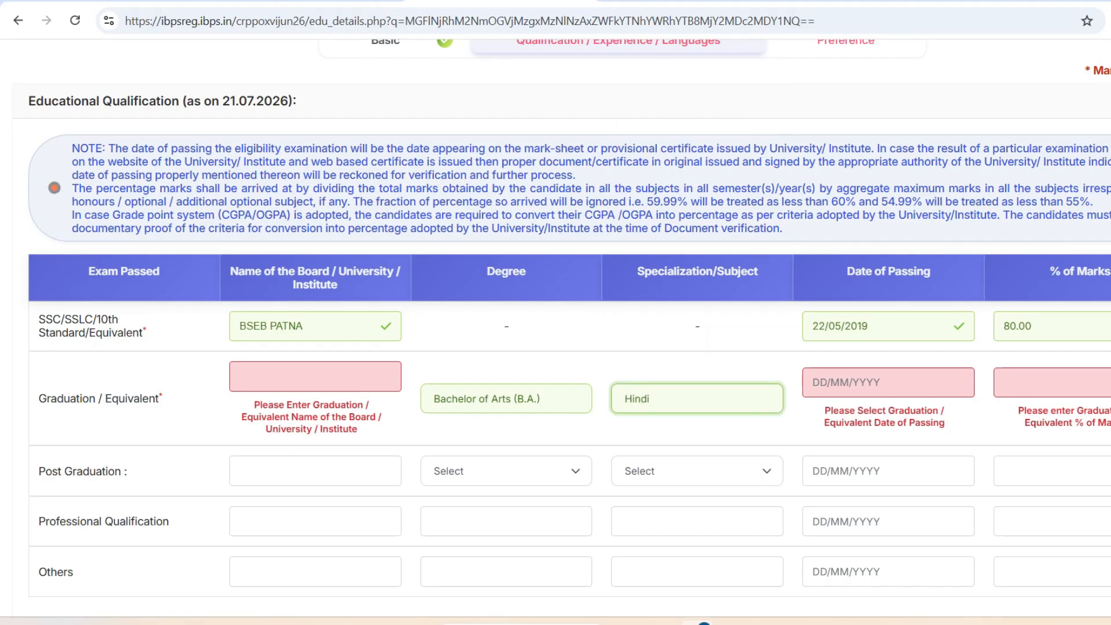
Step: Set graduation passing date 10/07/2024 and 60% marks, dismissing the decimals note
left_click(887, 382)
left_click(960, 163)
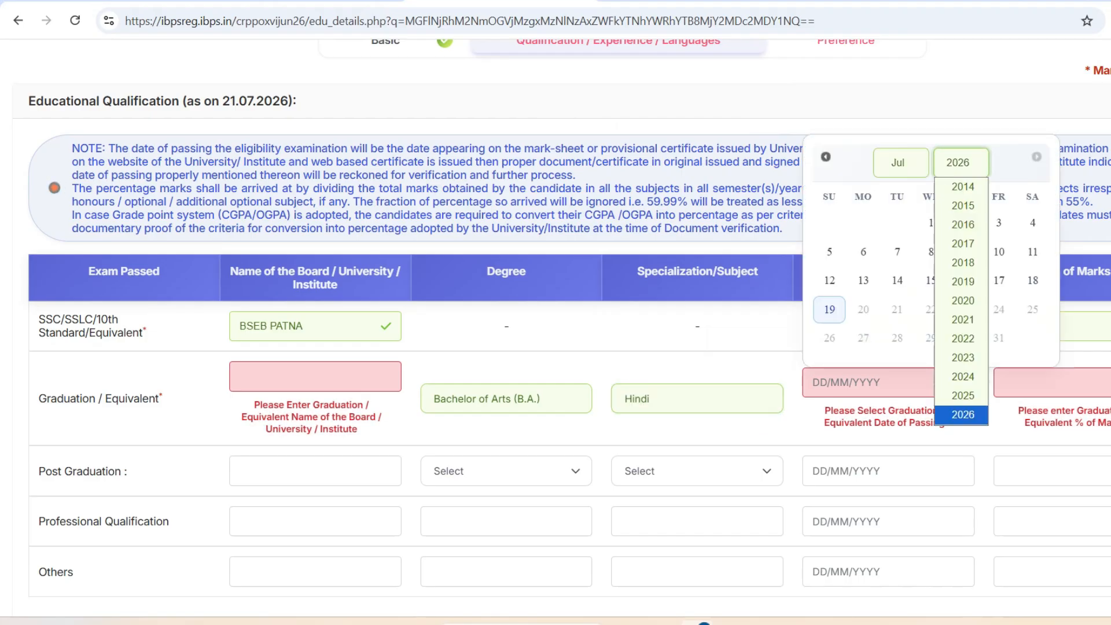
left_click(962, 377)
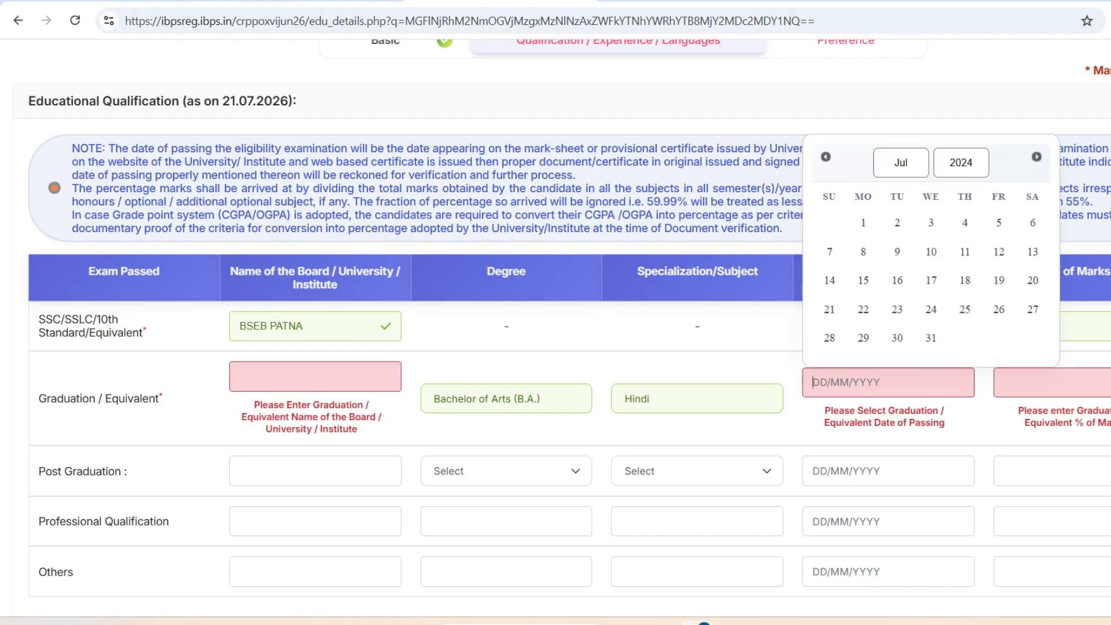
left_click(931, 251)
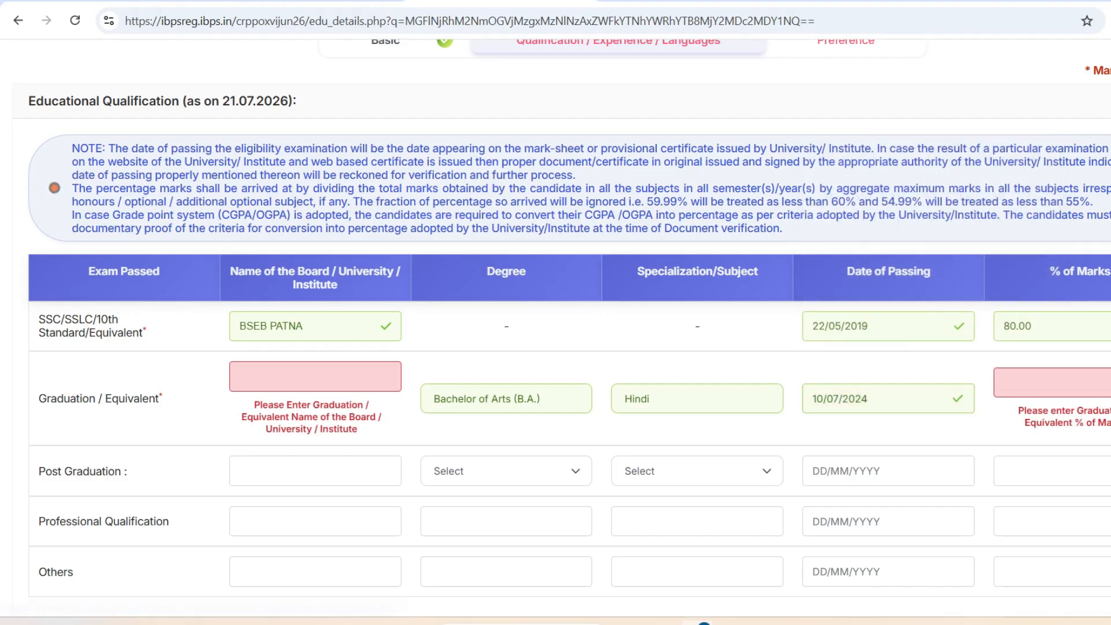
type("60")
key("Tab")
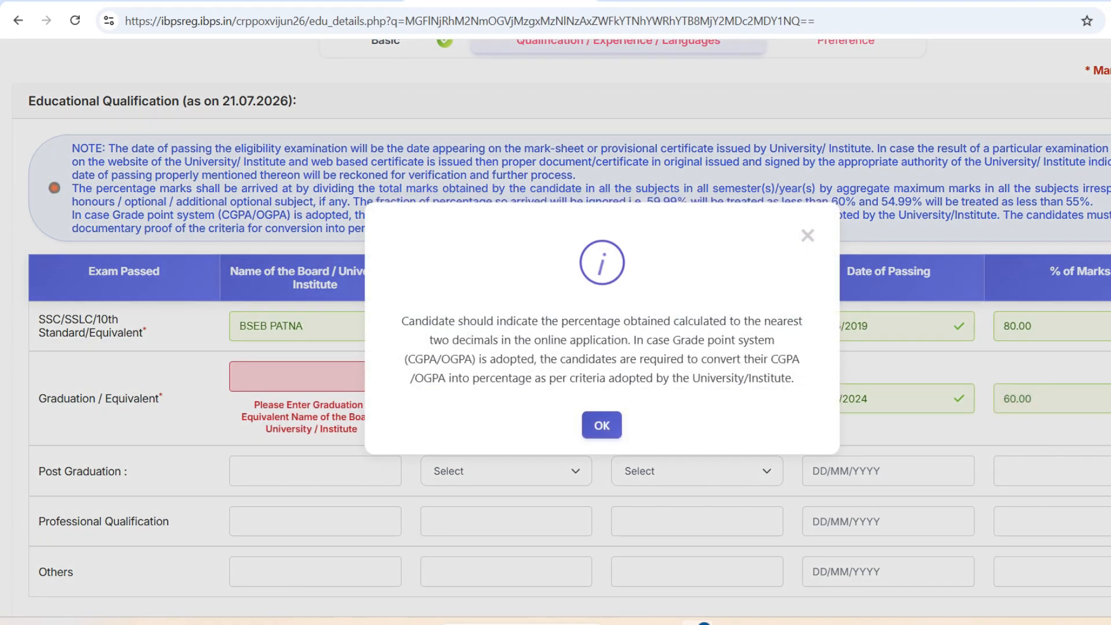
left_click(601, 425)
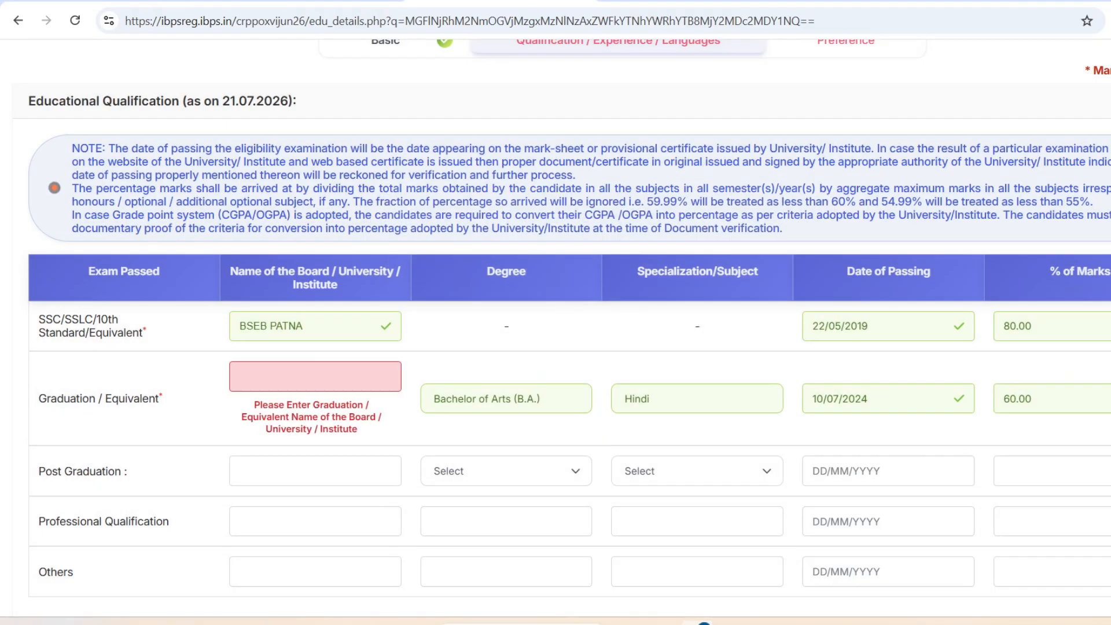
scroll(555, 324, "down", 5)
Step: Answer Yes to computer knowledge with a Certificate in Computer language
scroll(555, 324, "down", 4)
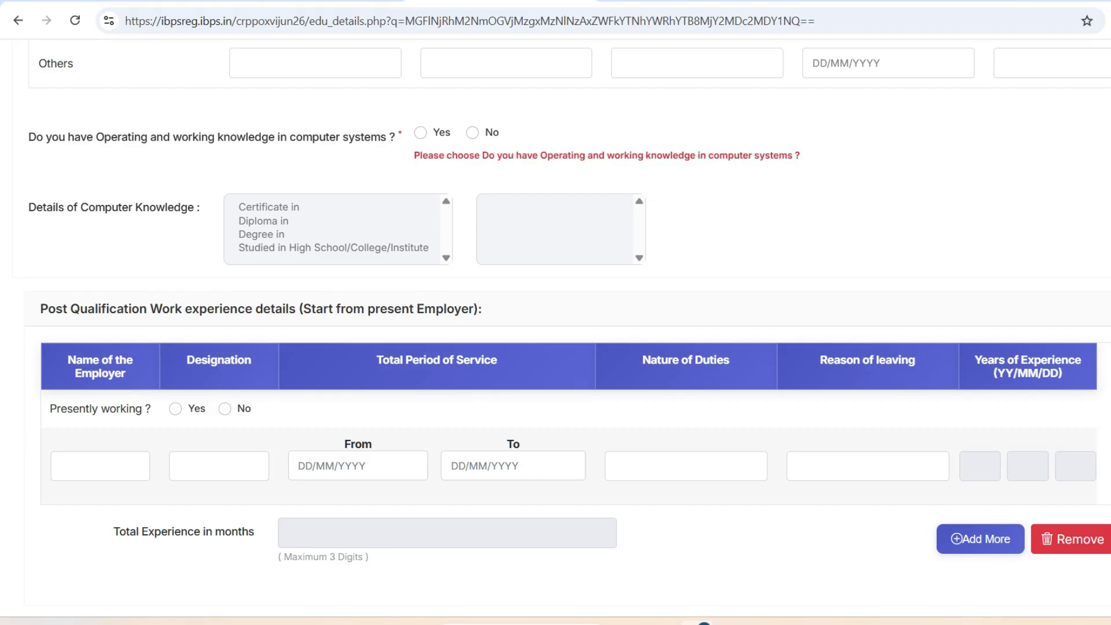
left_click(421, 133)
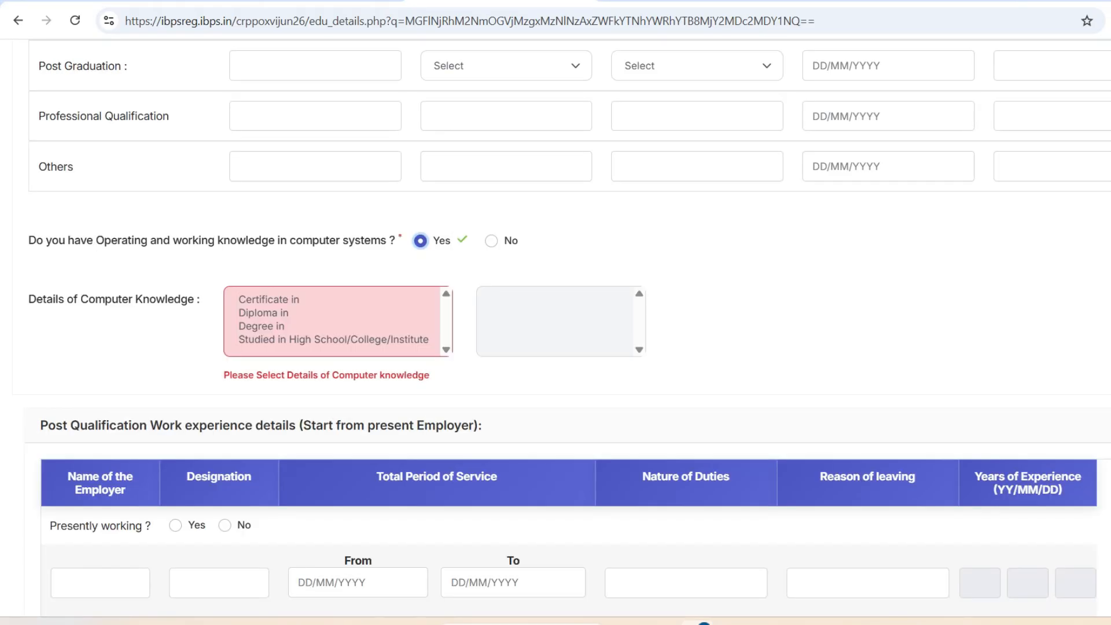
left_click(269, 299)
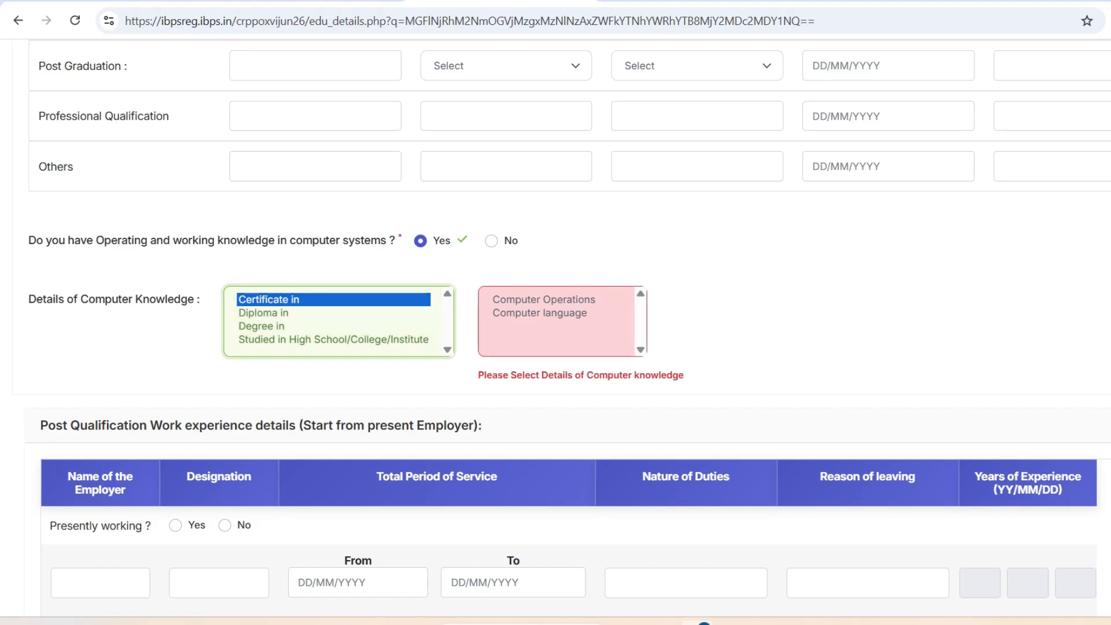
left_click(539, 313)
left_click(543, 299)
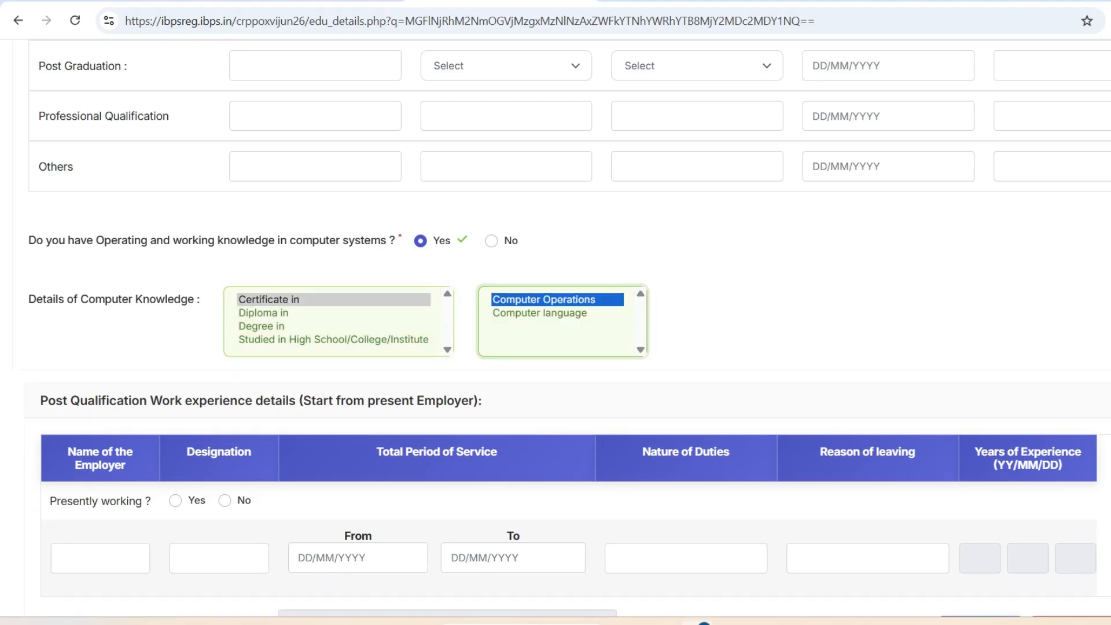
left_click(541, 313)
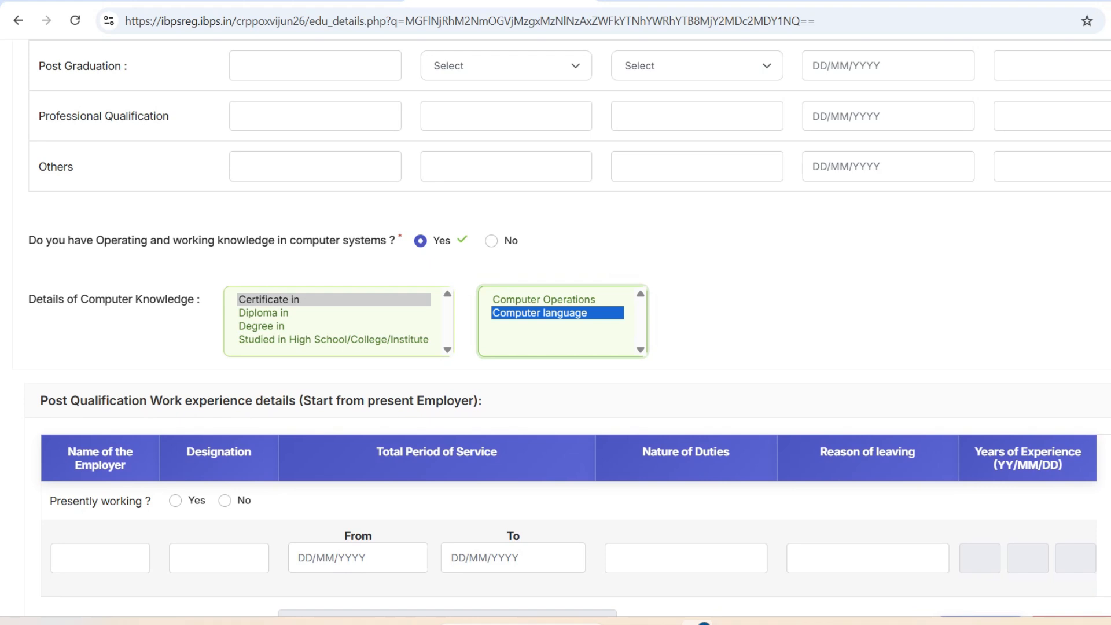
Step: Answer No to presently working, pre-exam training and the prosecution question
left_click(224, 500)
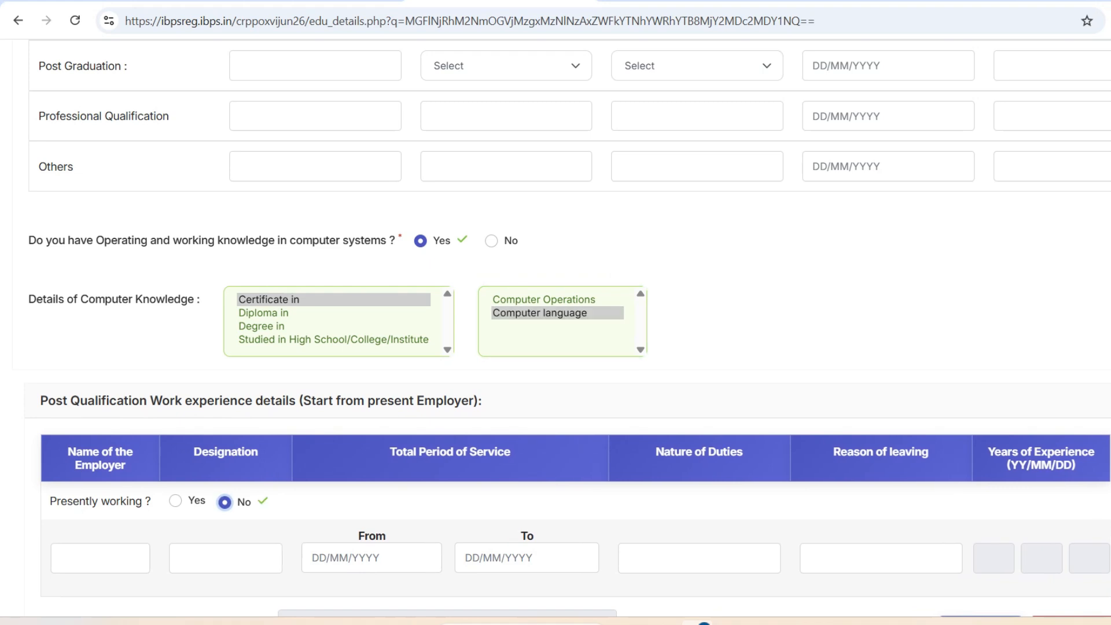
scroll(556, 324, "down", 12)
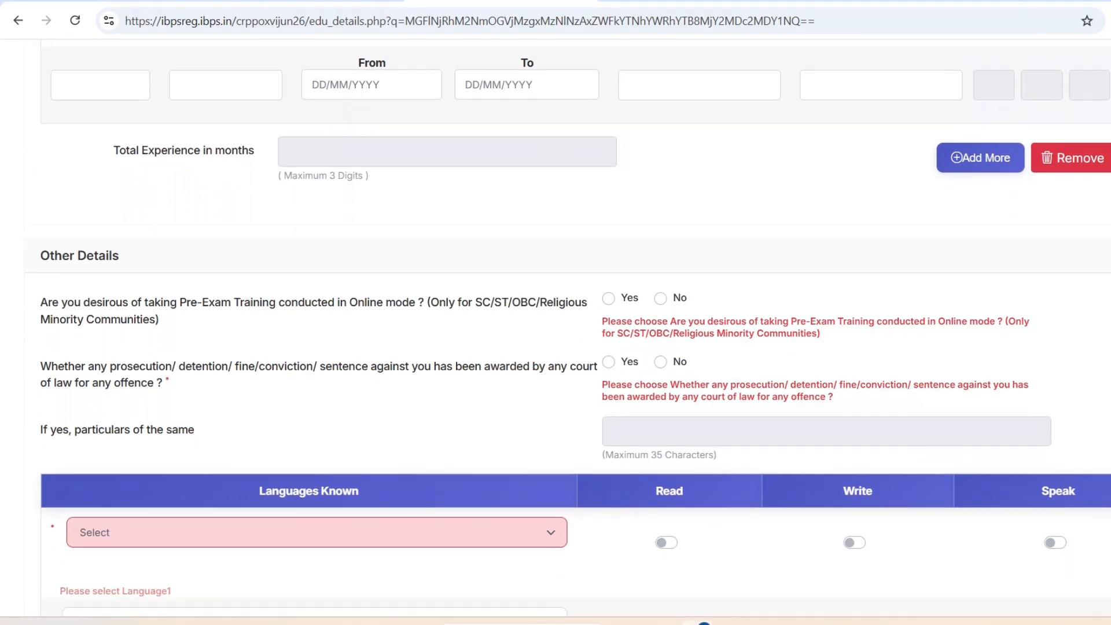
scroll(556, 324, "down", 2)
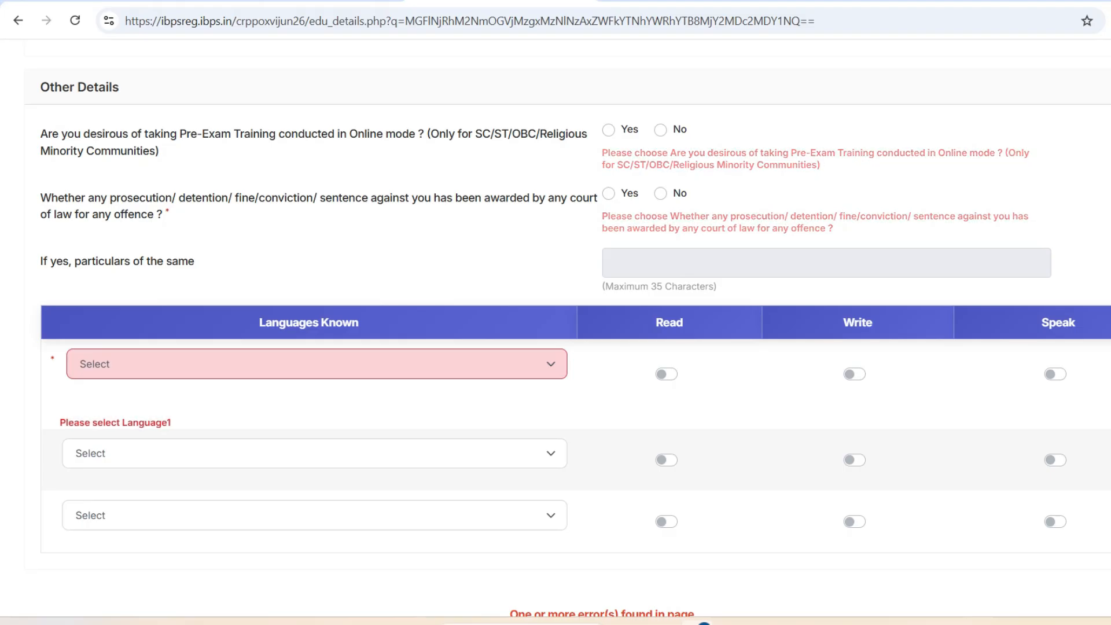
left_click(660, 130)
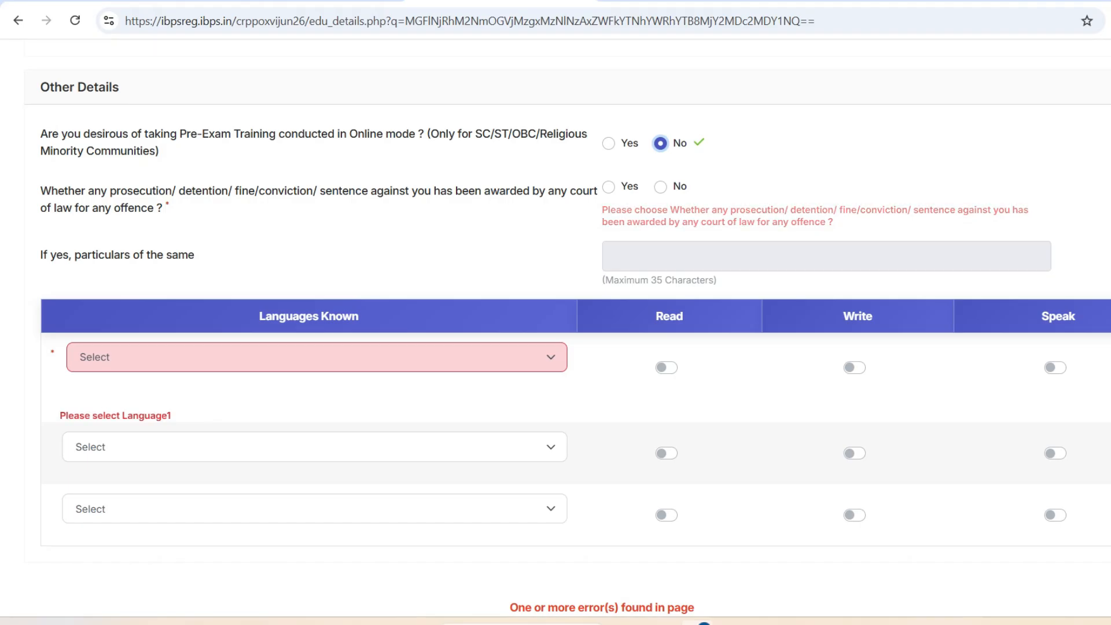
left_click(660, 186)
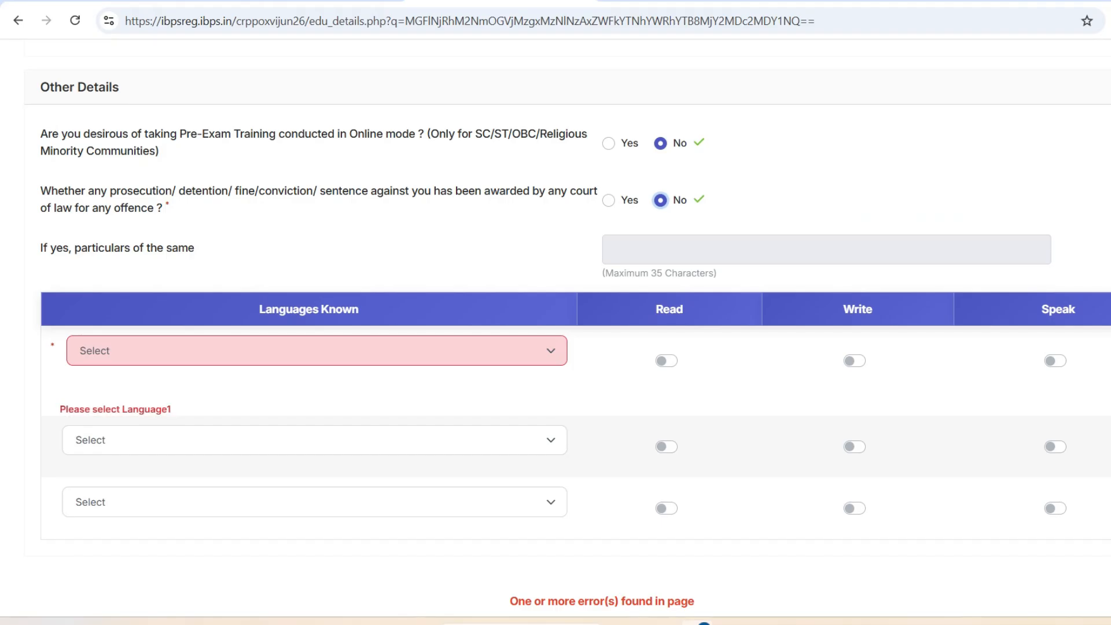
Step: Add Hindi as the first known language, marked read, write and speak
left_click(316, 350)
key("Down")
key("Down")
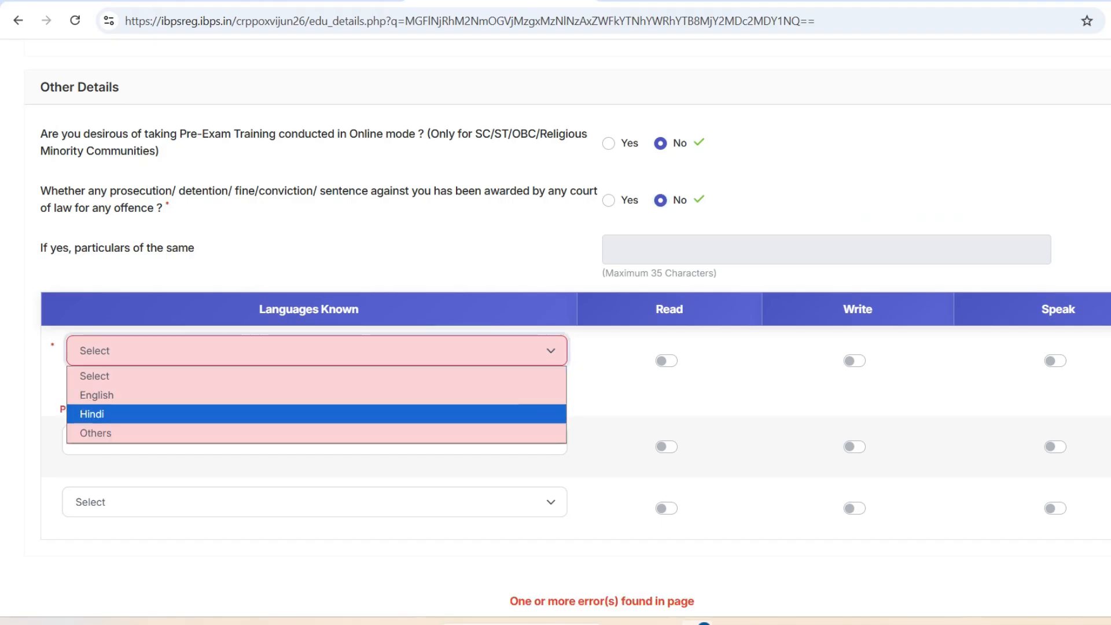
key("Return")
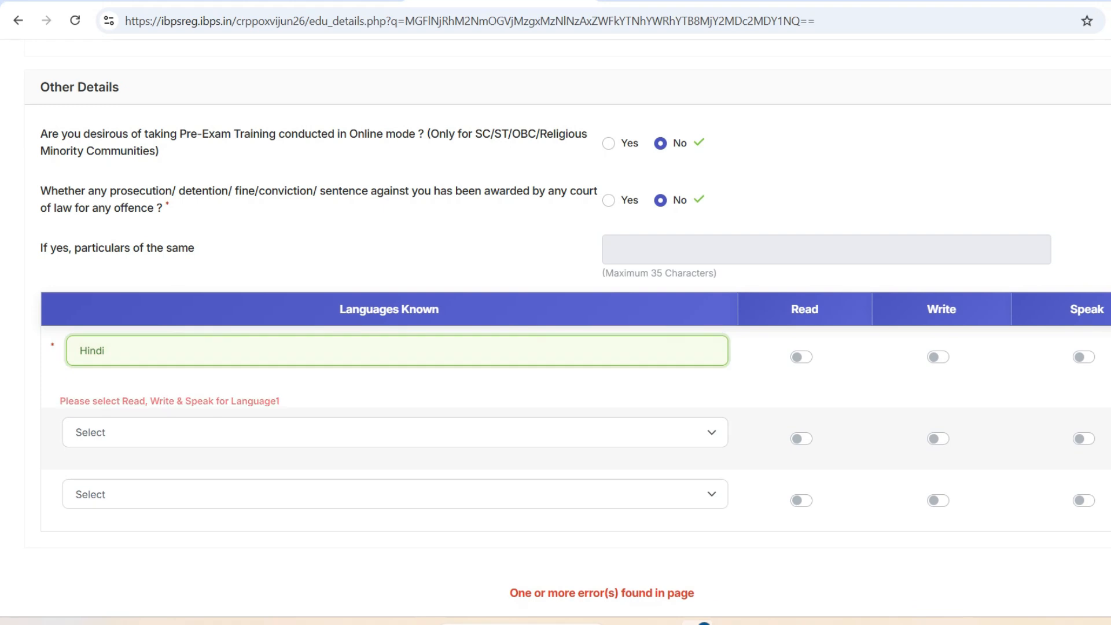
left_click(801, 357)
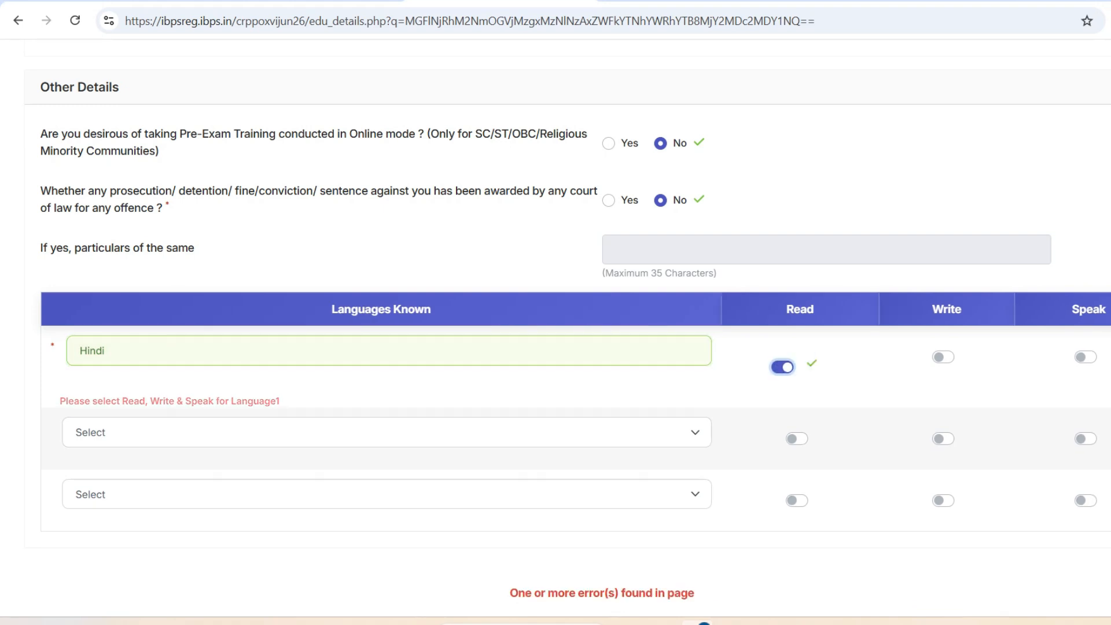
left_click(943, 357)
left_click(1086, 357)
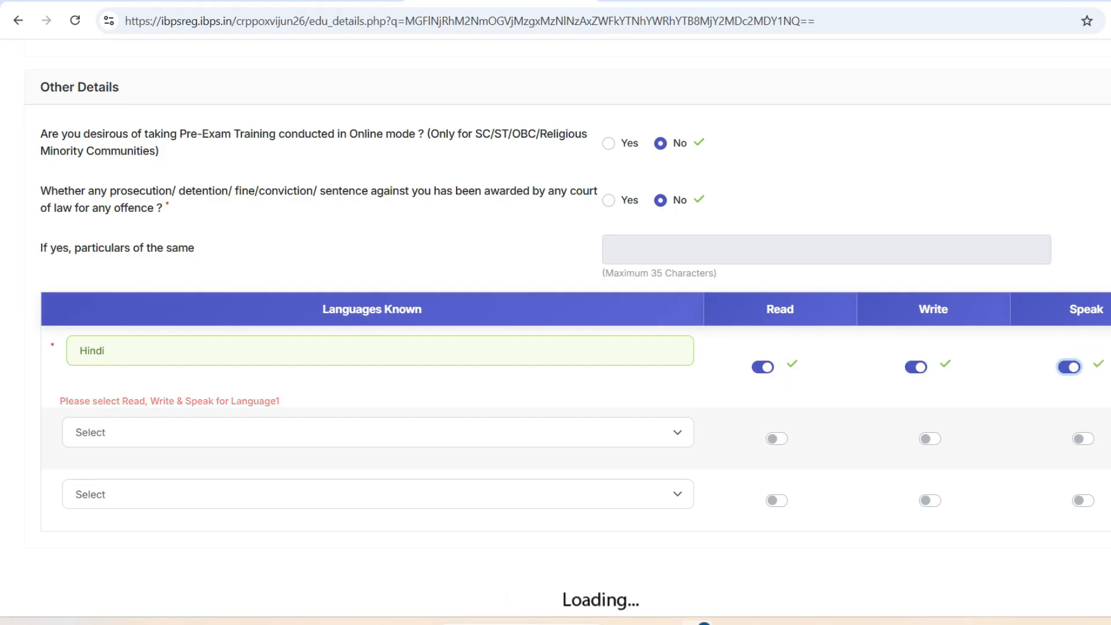
Step: Add English as the second language with read, write and speak, then Save & Next
left_click(277, 412)
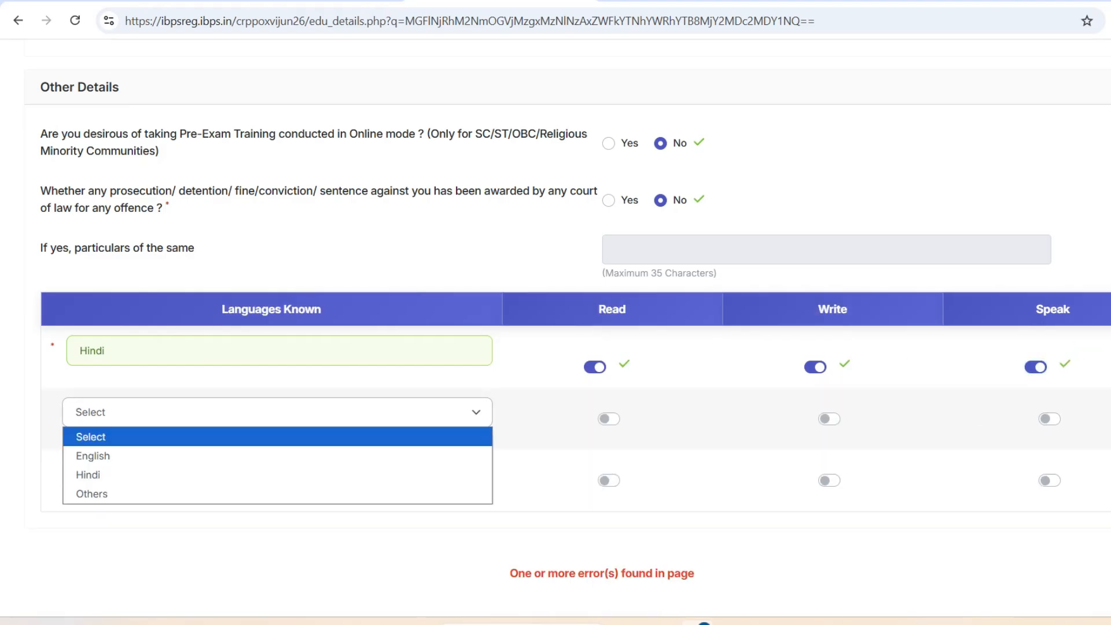
key("Return")
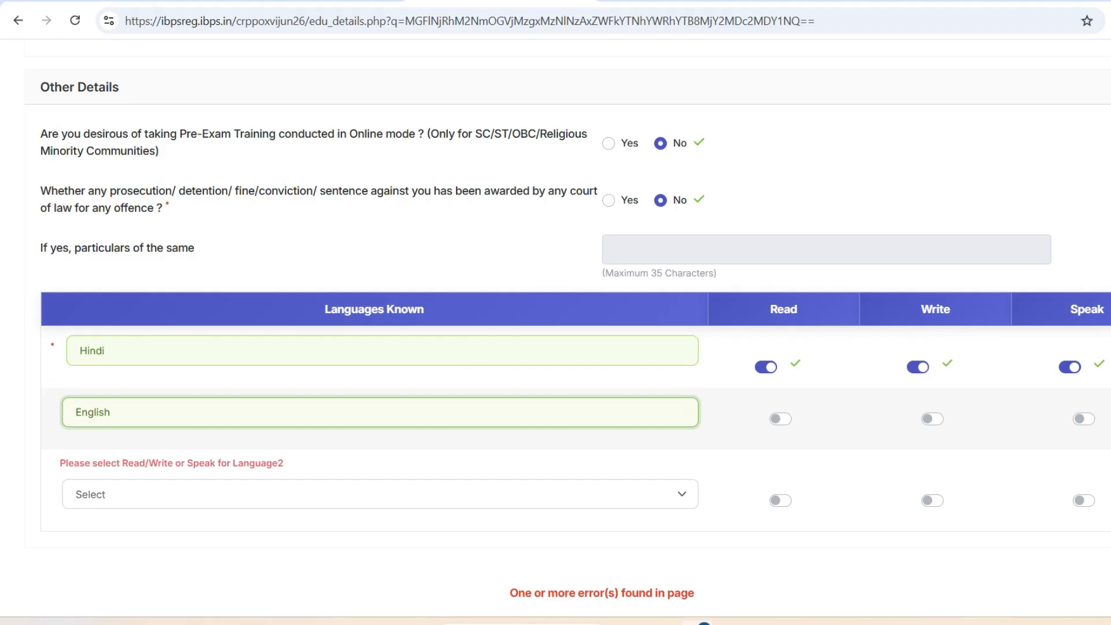
left_click(781, 419)
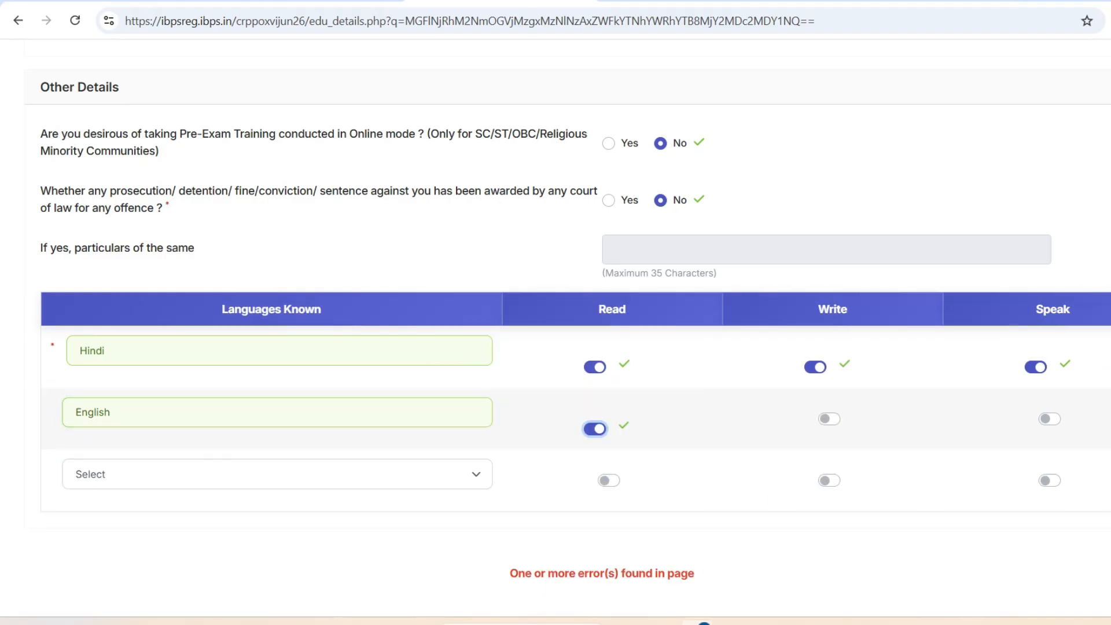
left_click(829, 419)
left_click(1049, 419)
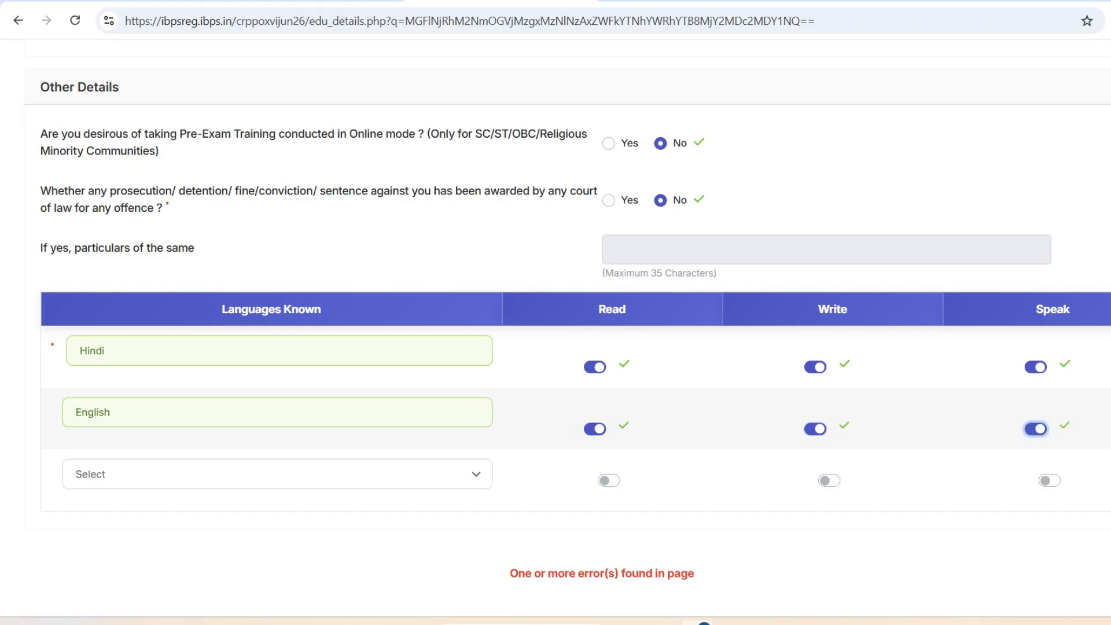
scroll(556, 324, "down", 2)
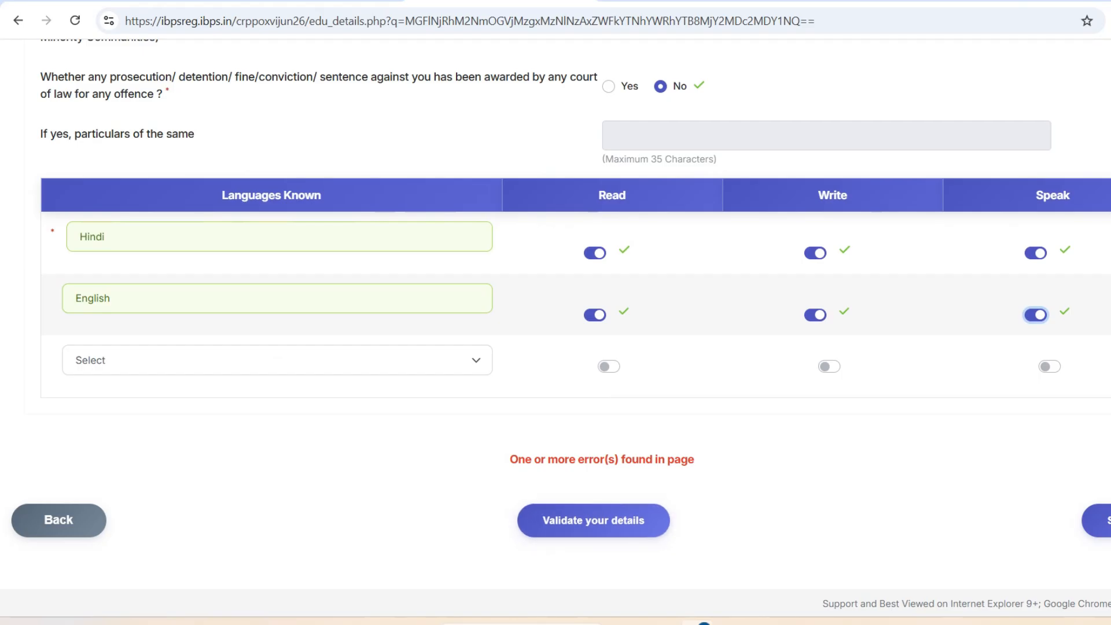
left_click(1097, 519)
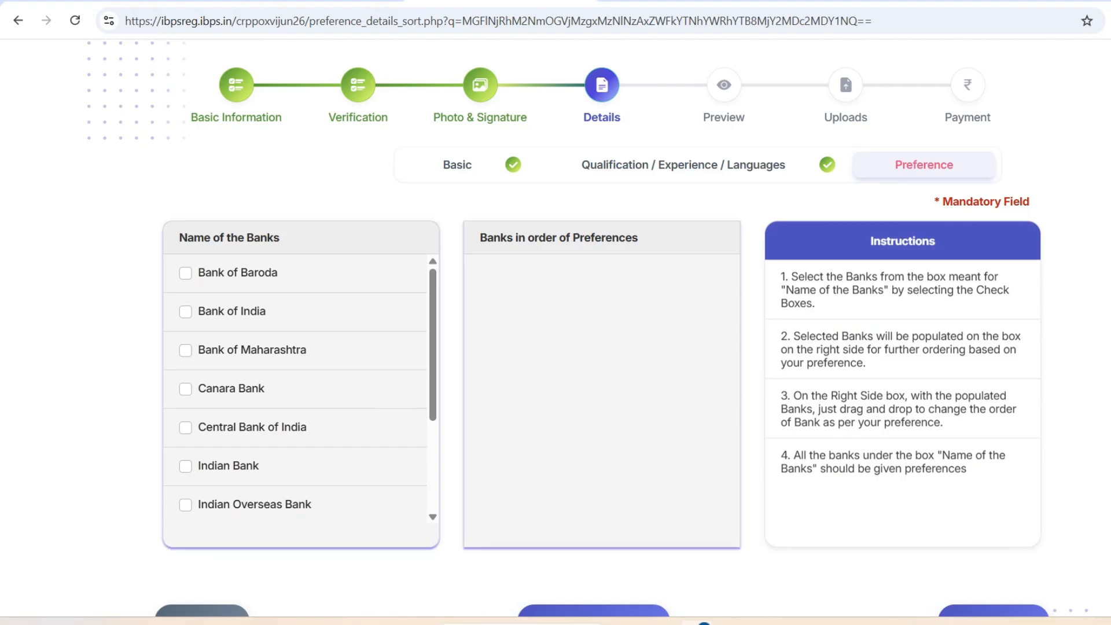
Step: Add Bank of Baroda through Indian Bank (first six banks) to the preferences
scroll(295, 388, "down", 2)
scroll(295, 387, "up", 2)
left_click(186, 273)
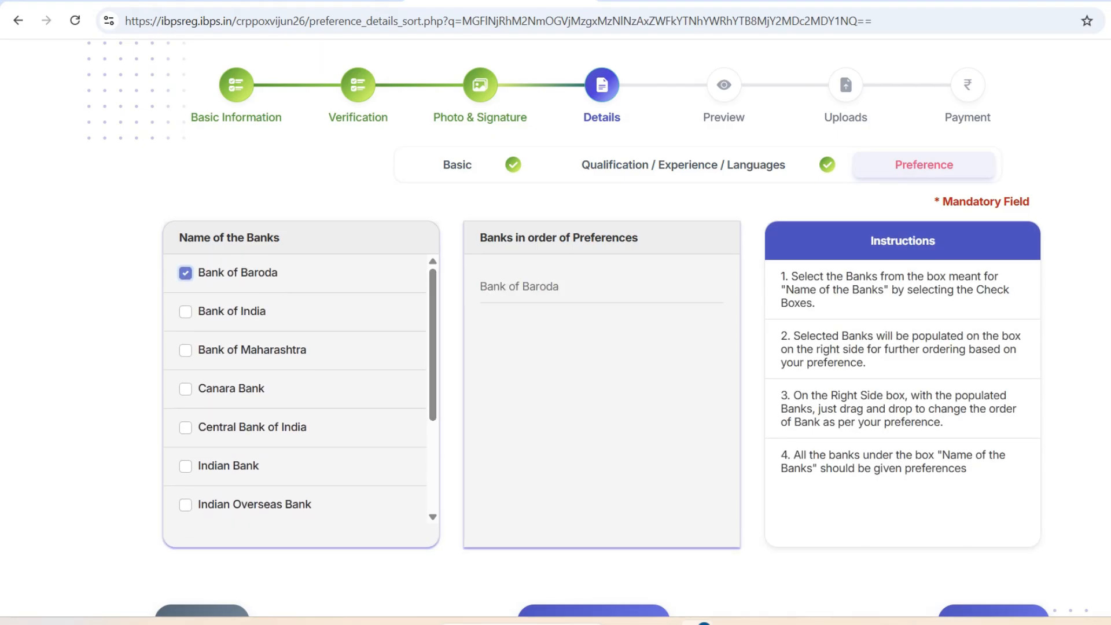
left_click(186, 312)
left_click(185, 350)
left_click(185, 389)
left_click(186, 428)
left_click(186, 466)
Step: Add Indian Overseas Bank through Union Bank of India, then validate and save
scroll(295, 388, "down", 3)
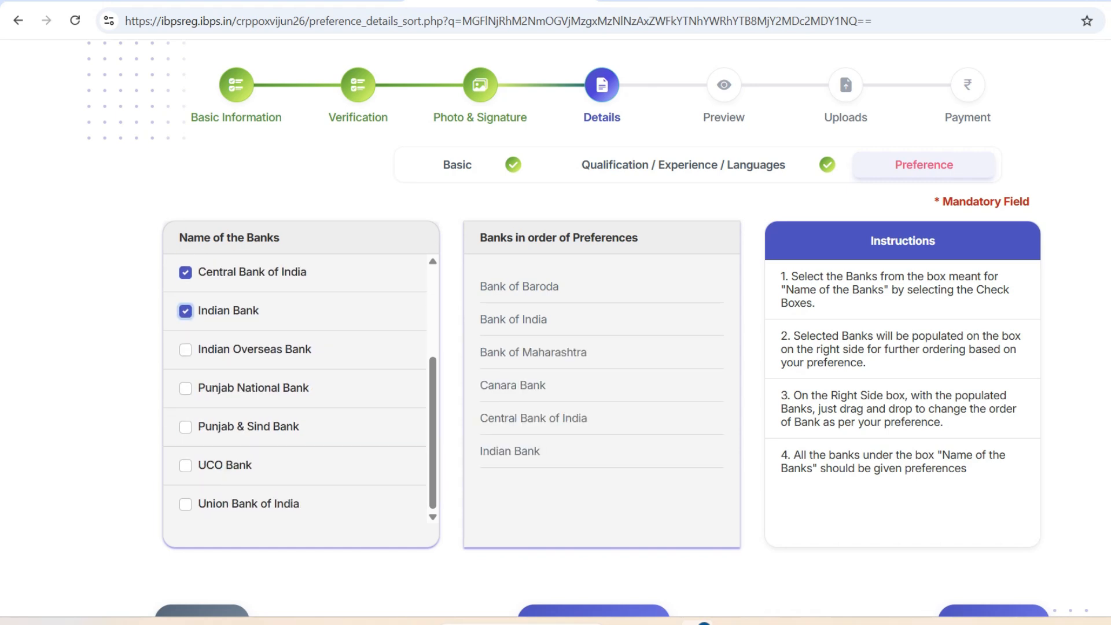
left_click(185, 350)
left_click(185, 388)
left_click(186, 427)
left_click(185, 465)
left_click(185, 504)
scroll(185, 503, "down", 2)
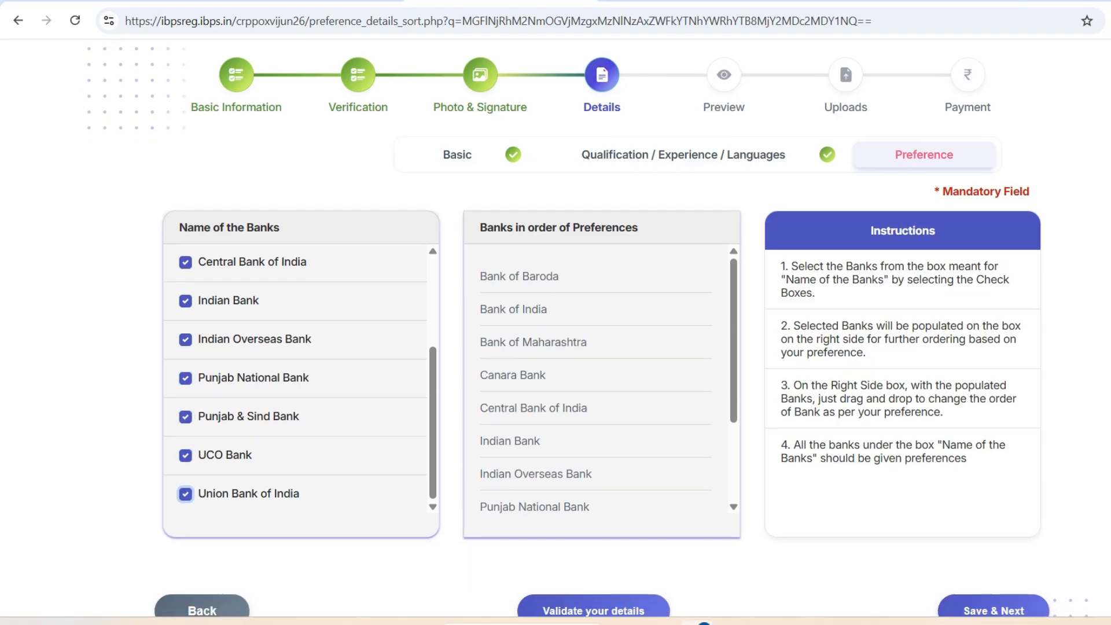
left_click(593, 517)
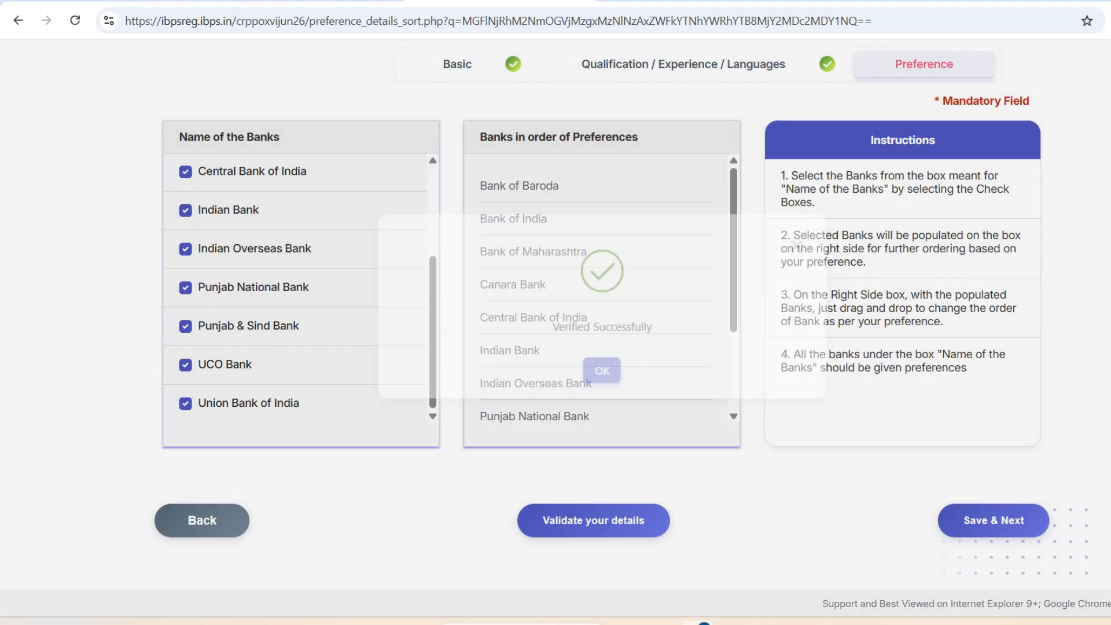
left_click(993, 520)
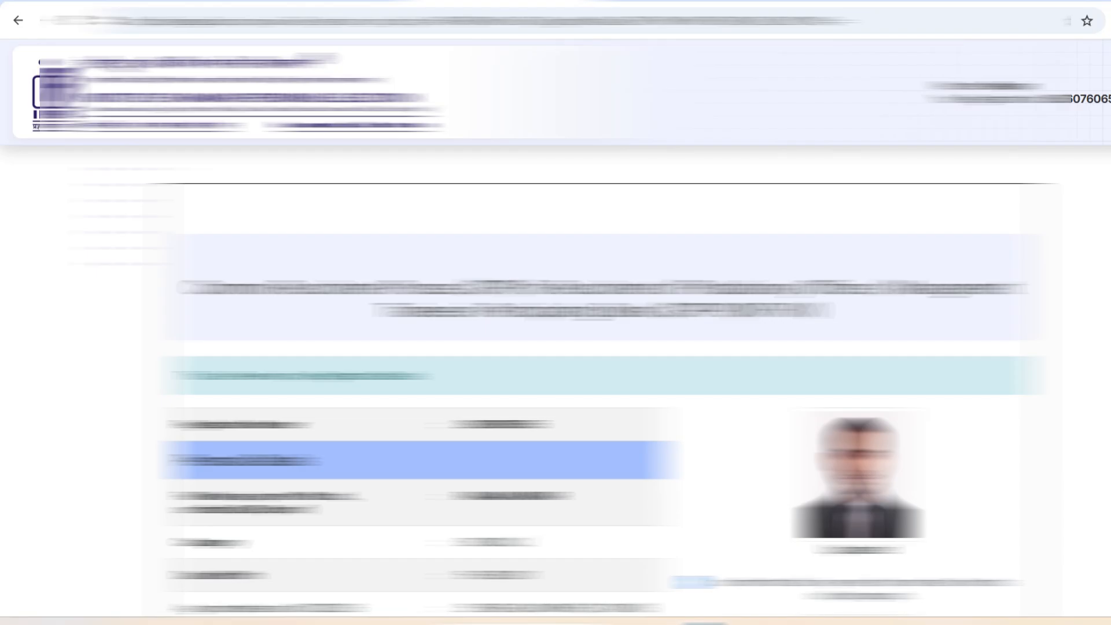
Step: Tick I Agree and the name-matches-ID-proof confirmation on the preview page
scroll(555, 330, "down", 15)
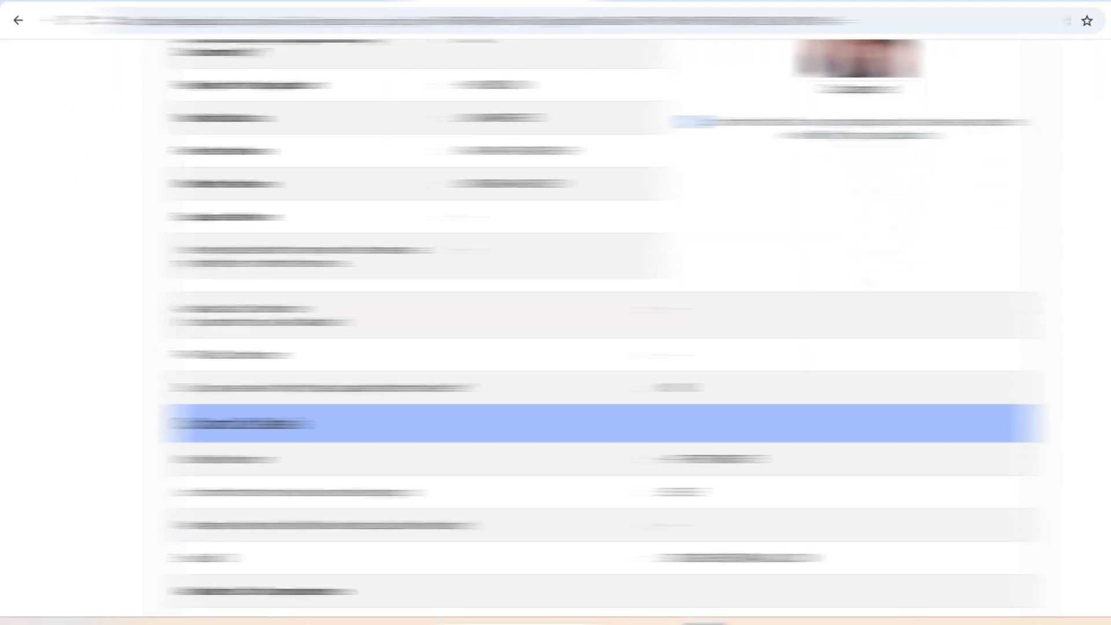
scroll(555, 330, "down", 15)
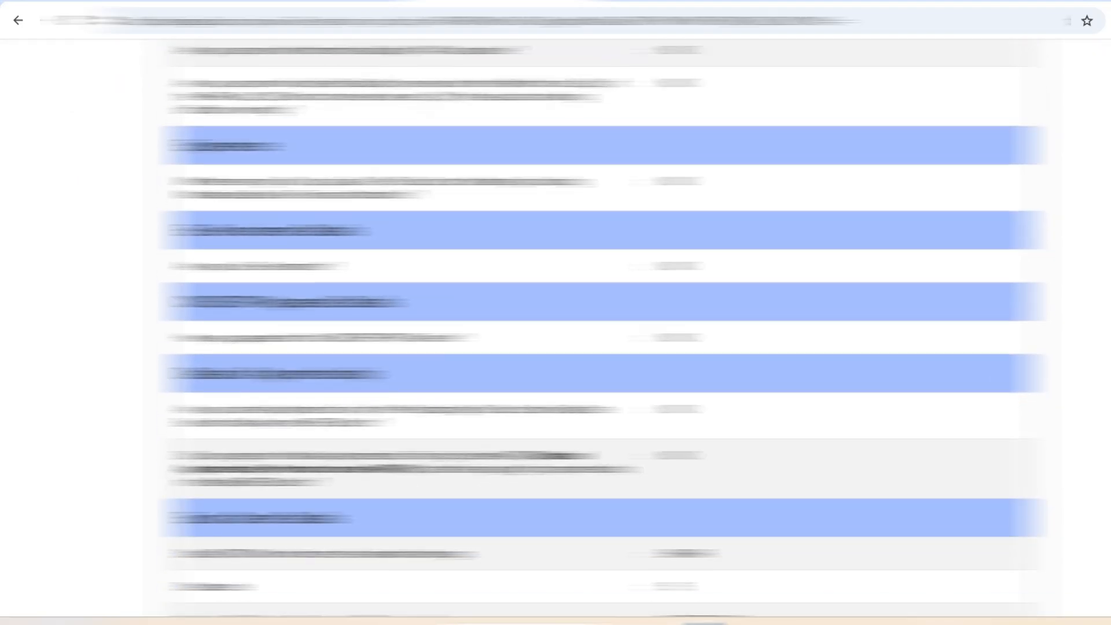
scroll(555, 330, "down", 15)
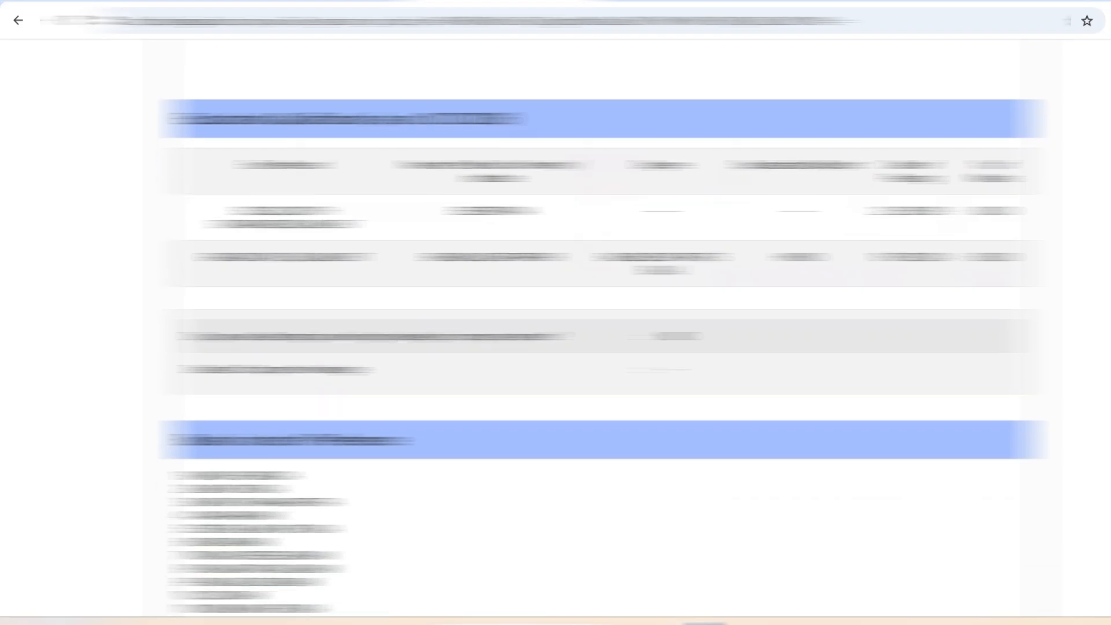
scroll(555, 329, "down", 10)
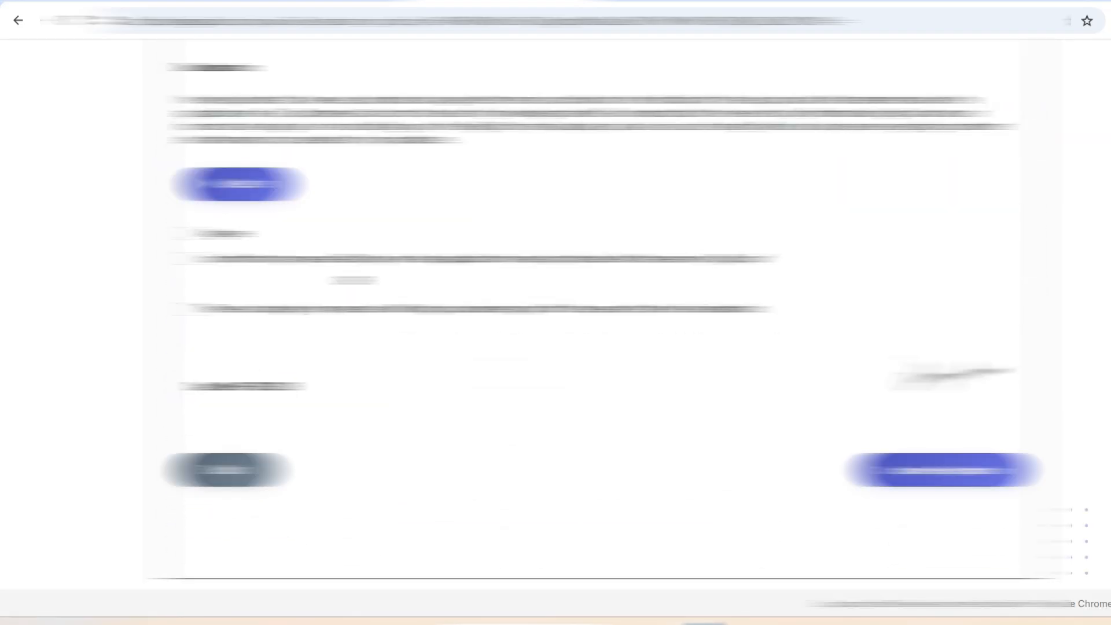
left_click(190, 234)
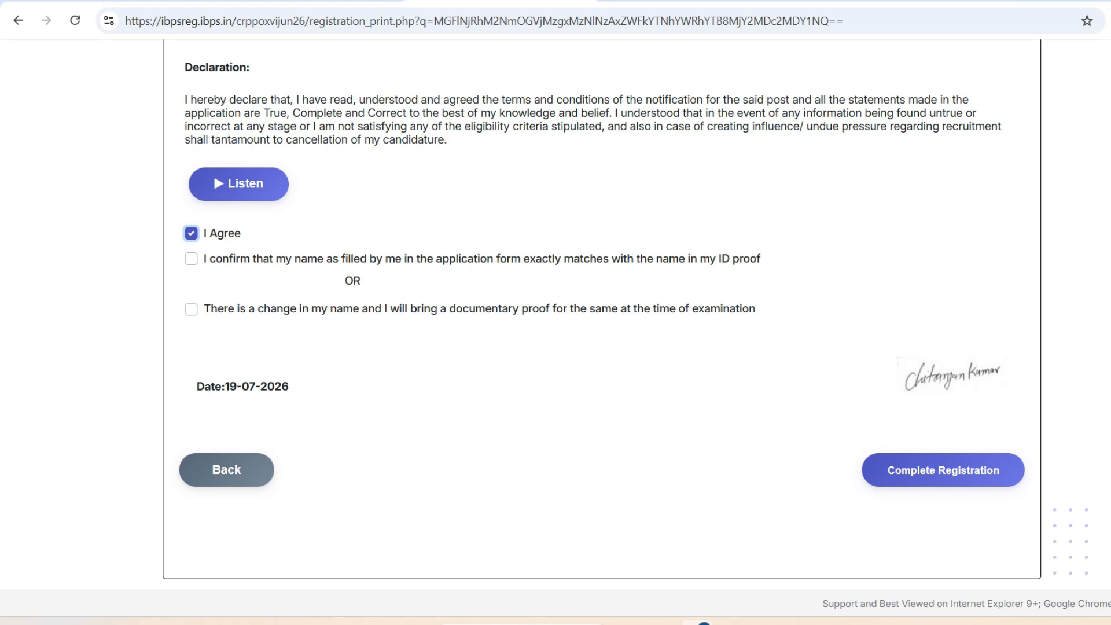
left_click(191, 259)
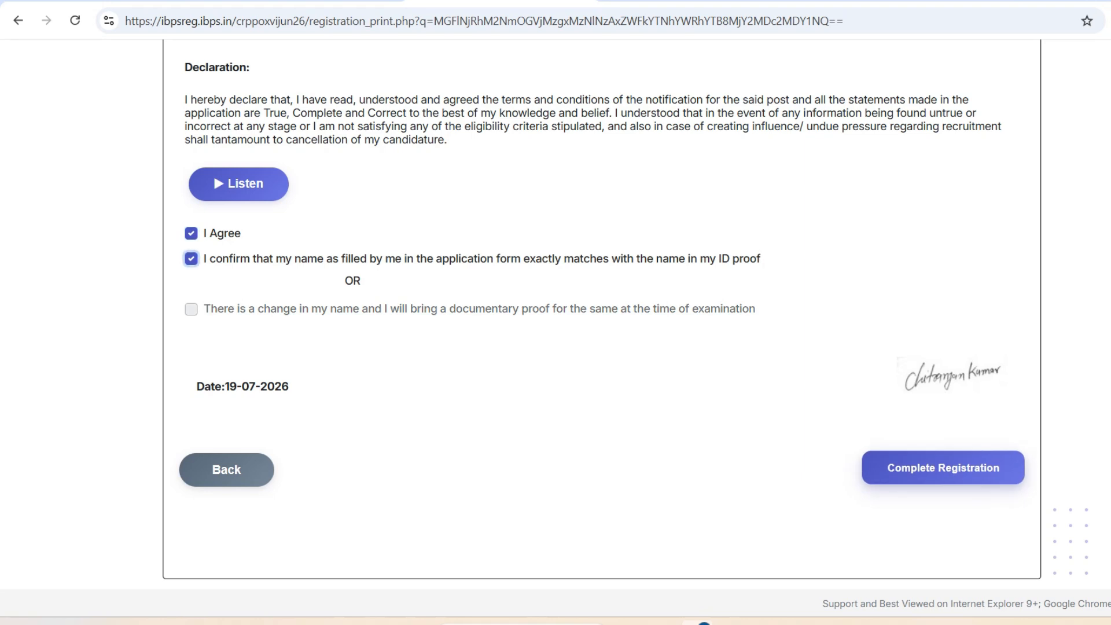
Step: Complete Registration and confirm both warning dialogs
left_click(943, 467)
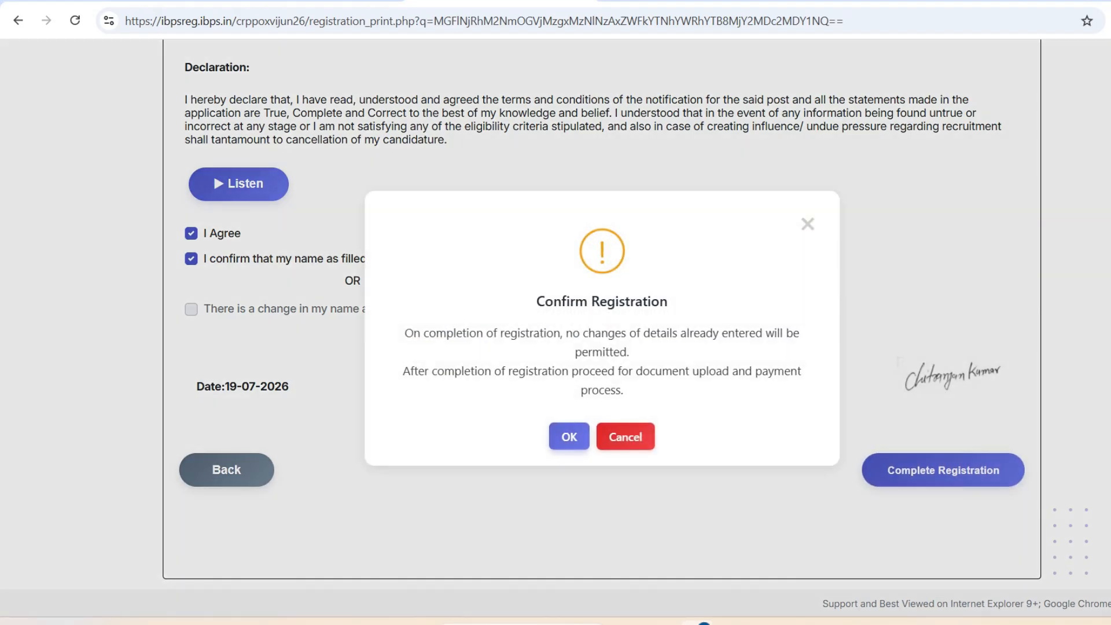
left_click(569, 437)
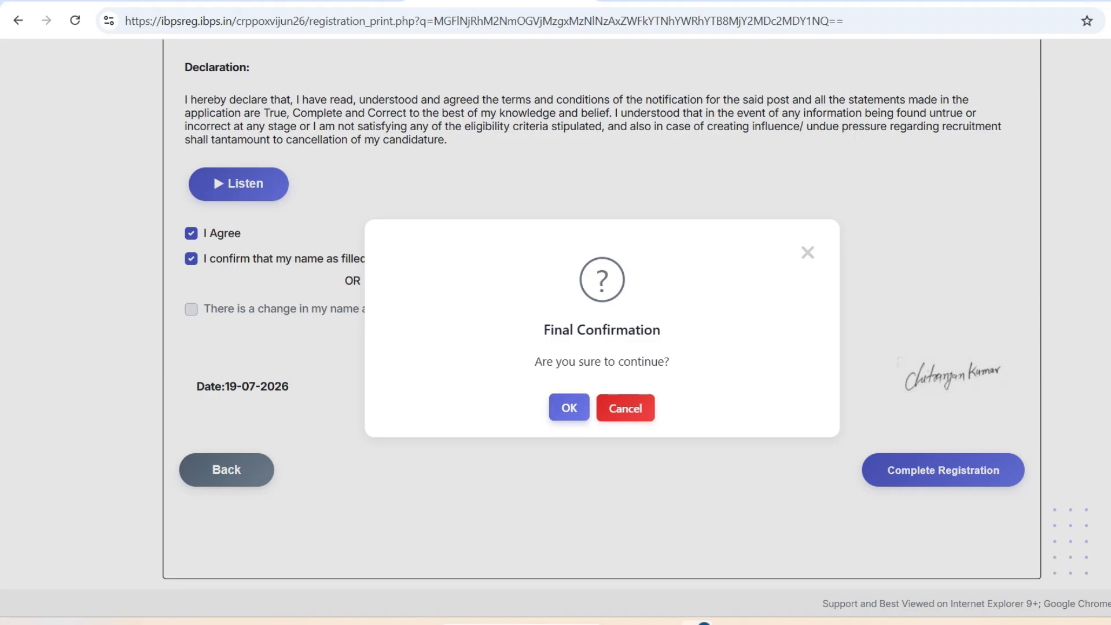
left_click(569, 408)
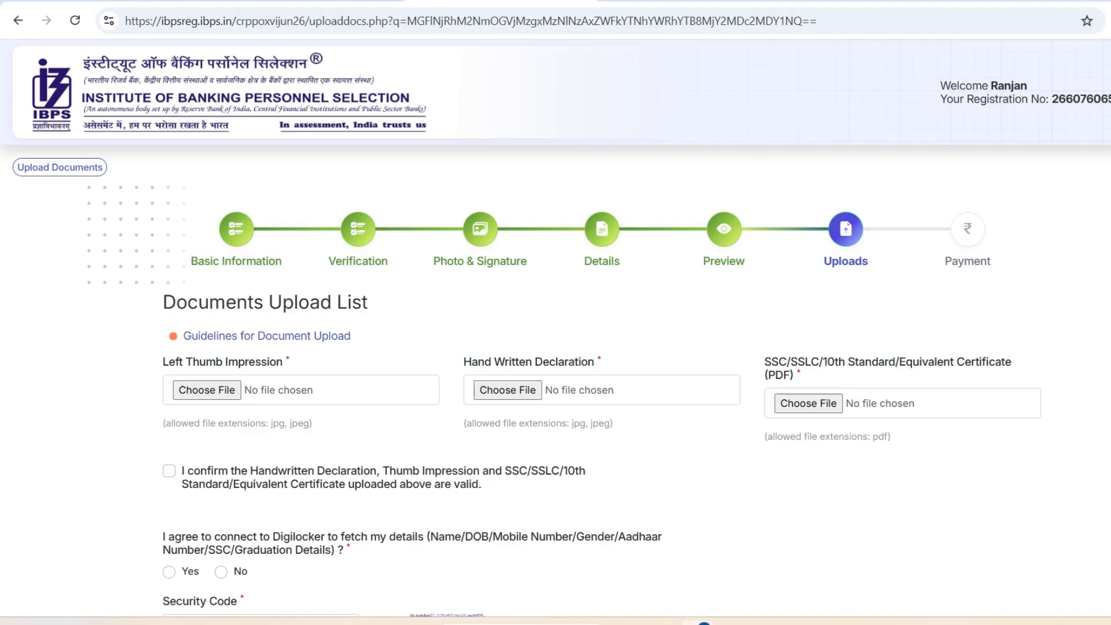
Step: Switch from the Documents Upload List to the fastjobsearchers.com recruitment article tab
scroll(555, 329, "down", 1)
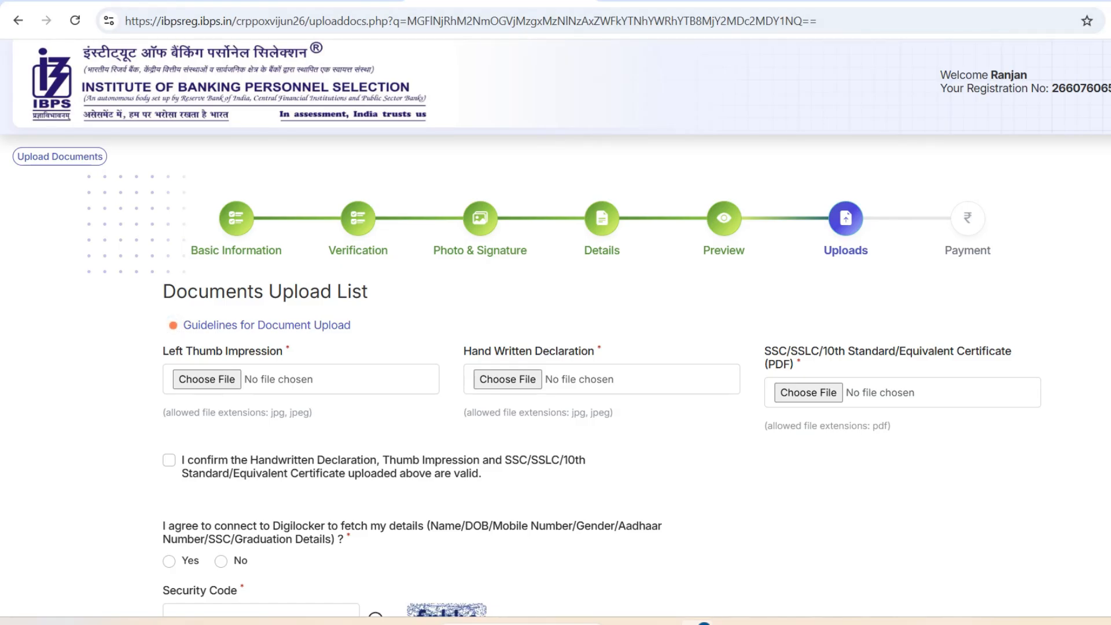
key("ctrl+shift+Tab")
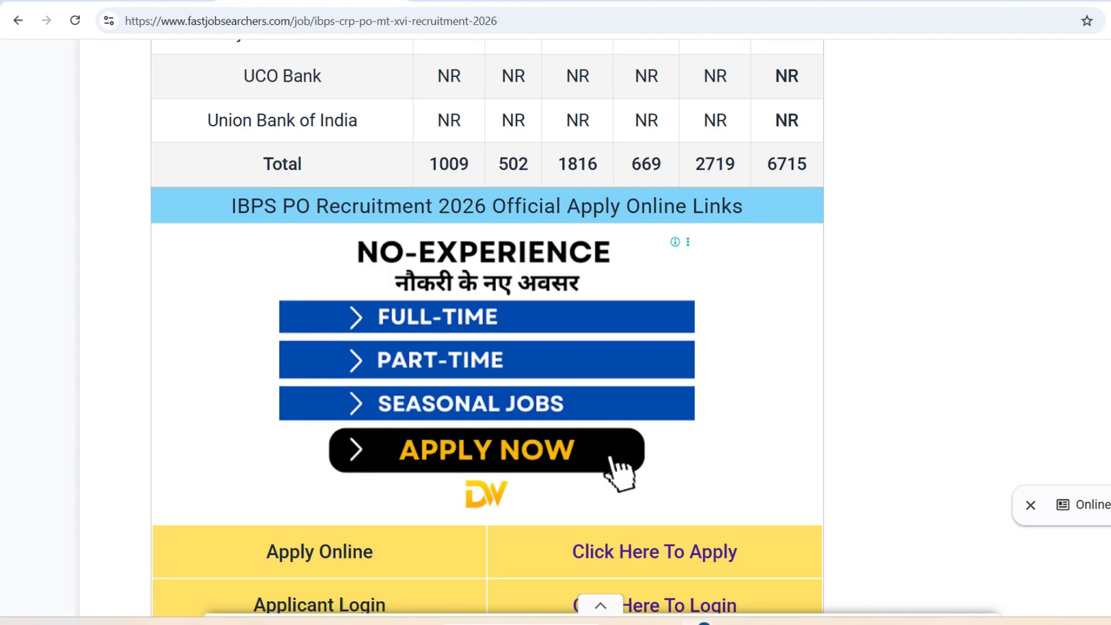
Step: Select the handwritten declaration text on page 41 of the notification PDF, then return to IBPS
scroll(654, 220, "down", 8)
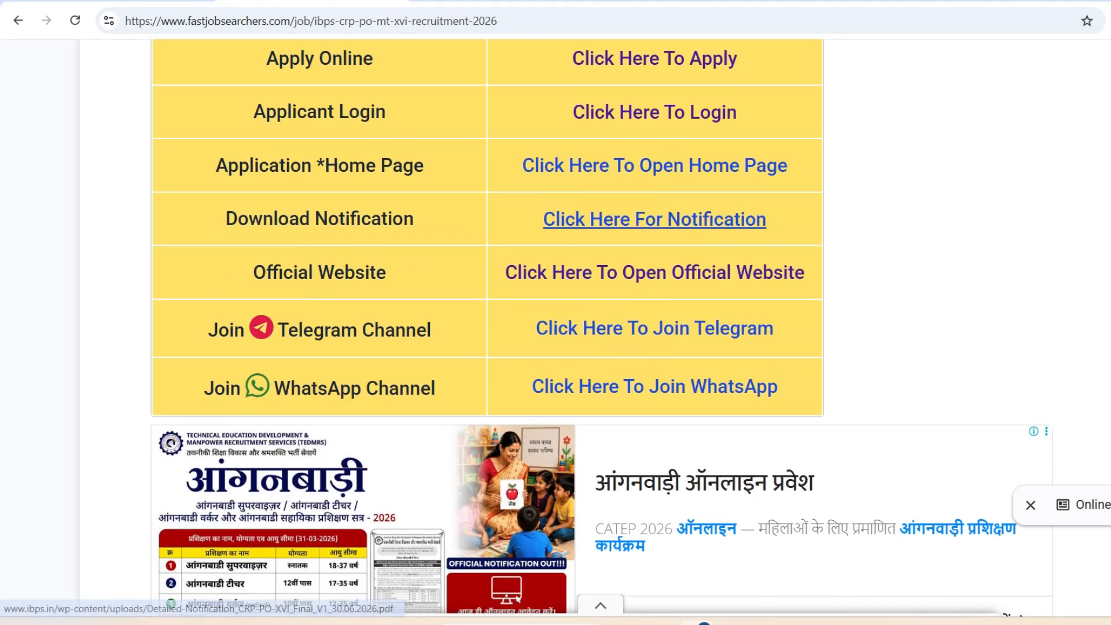
left_click(654, 219)
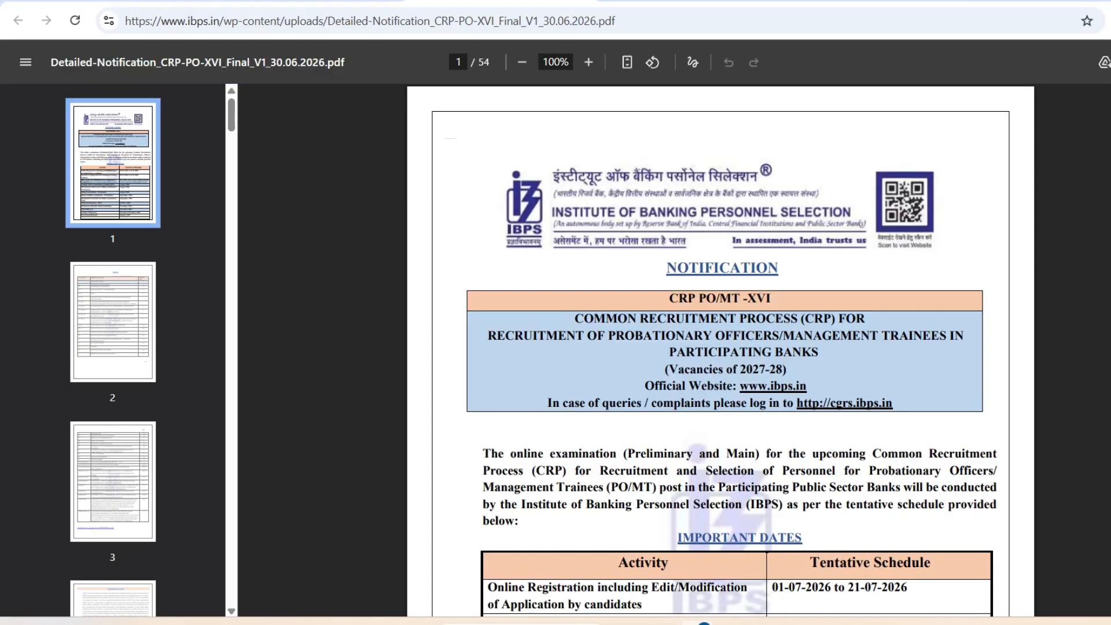
scroll(721, 348, "down", 15)
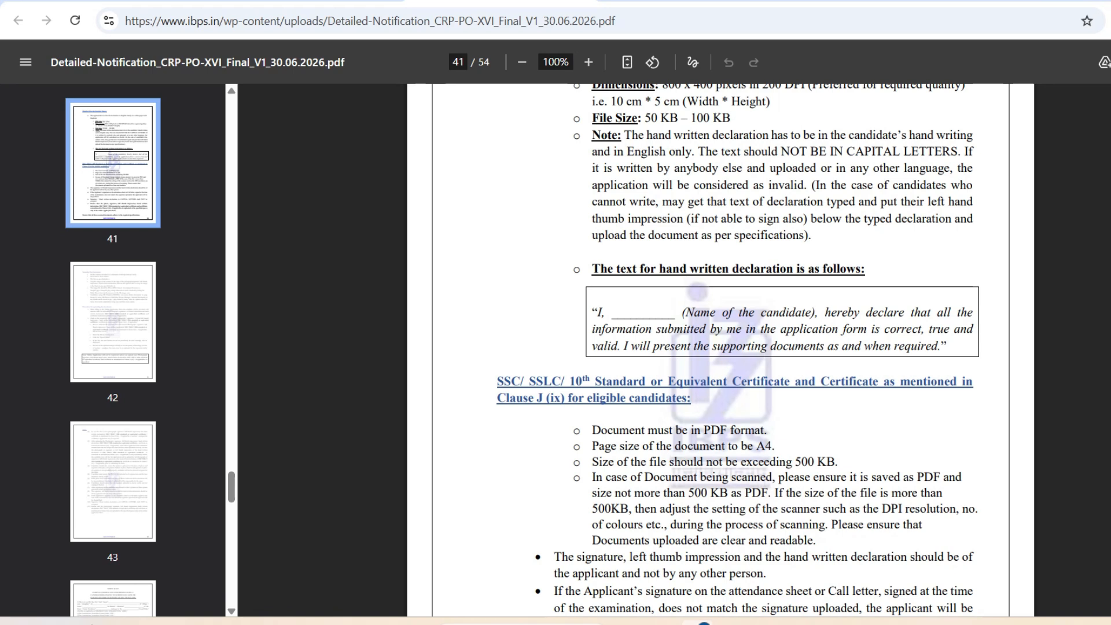
left_click_drag(598, 313, 918, 347)
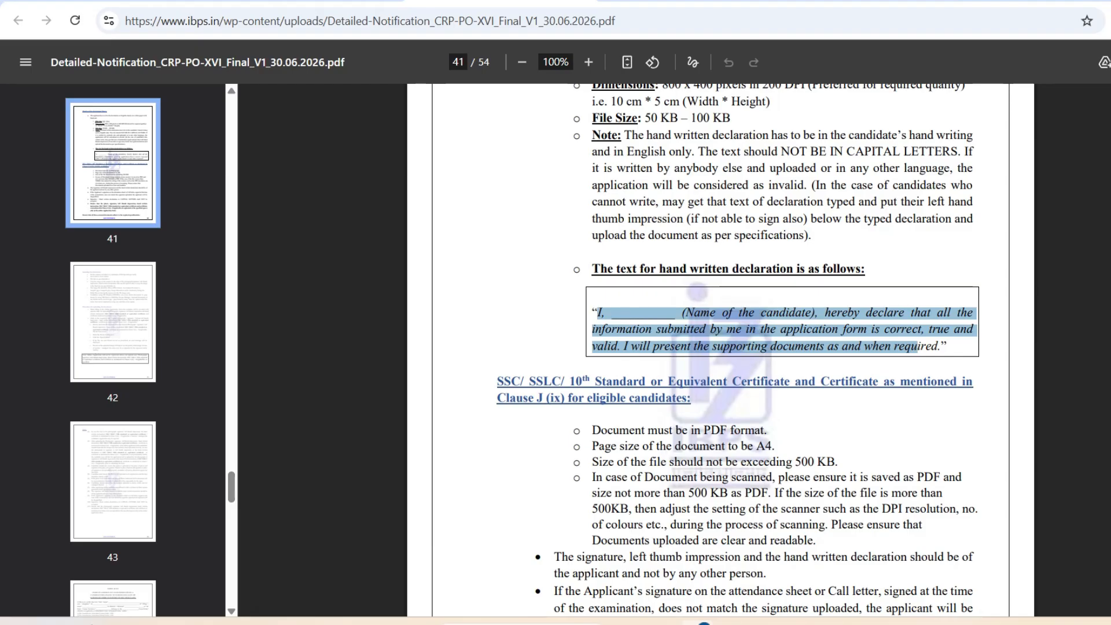
left_click_drag(918, 347, 946, 347)
key("ctrl+Tab")
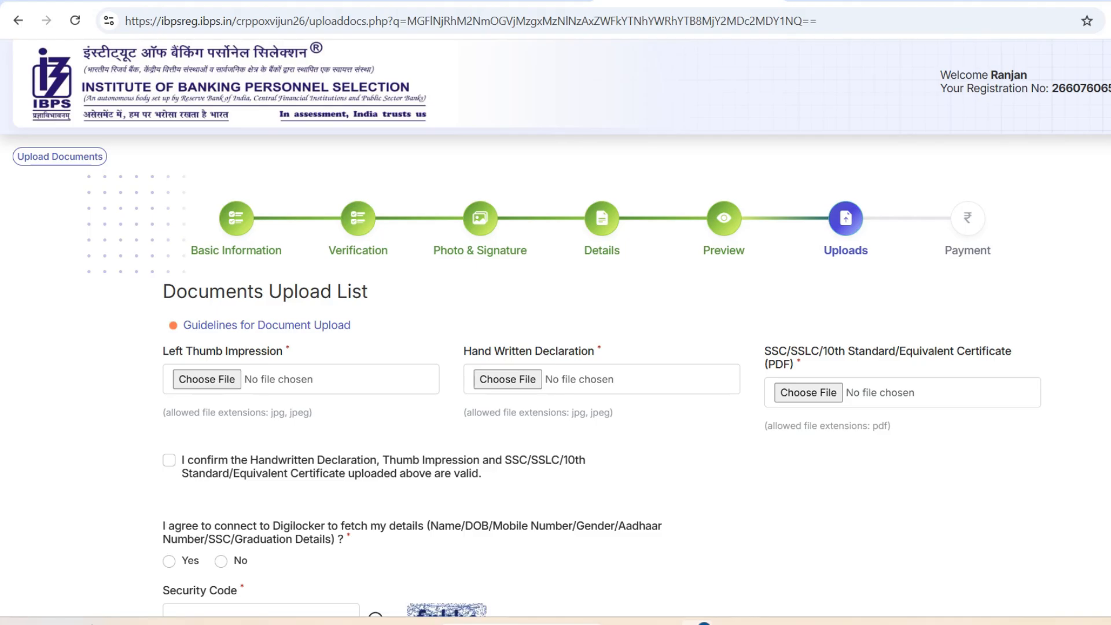
Step: Tick the document-validity confirmation, dismiss the DigiLocker prompt and answer No to connecting DigiLocker
left_click(169, 460)
scroll(556, 328, "down", 1)
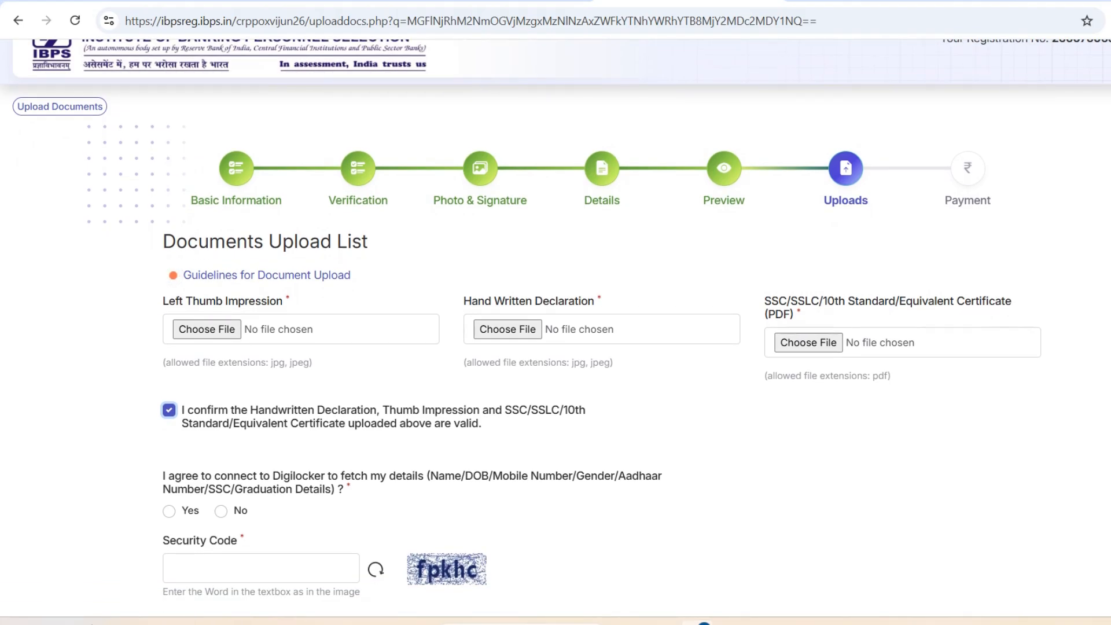
left_click(197, 511)
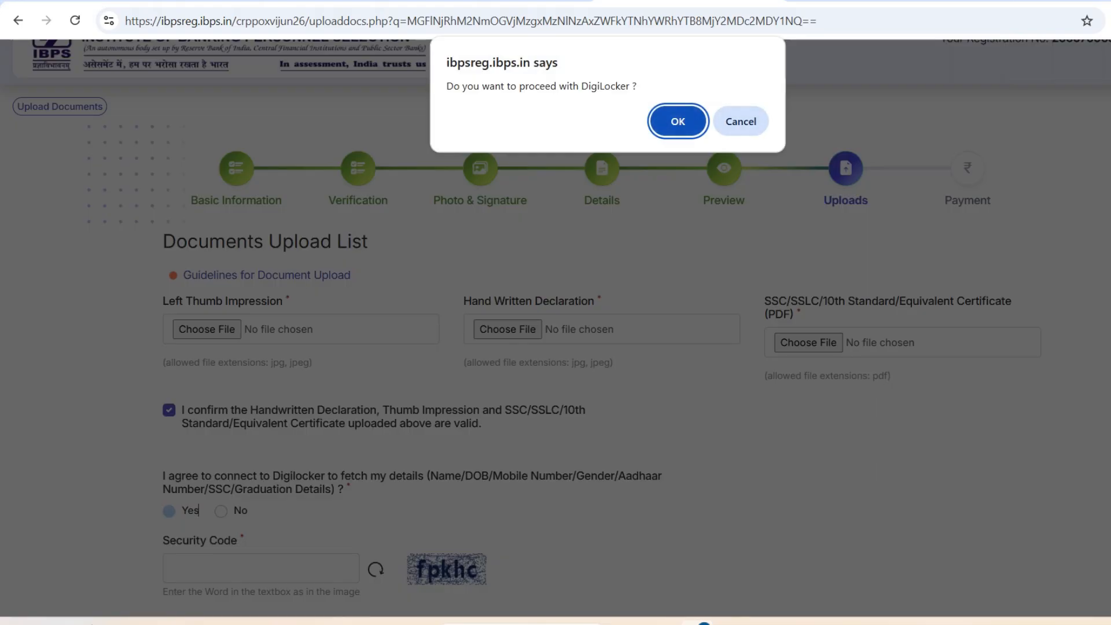
key("Escape")
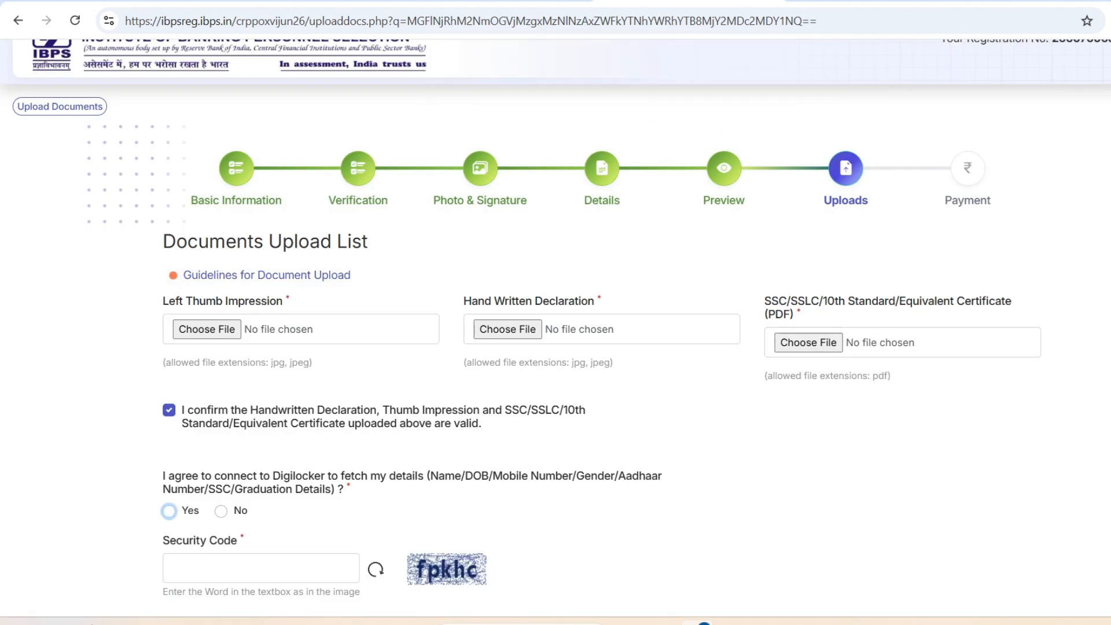
left_click(221, 510)
scroll(555, 328, "down", 2)
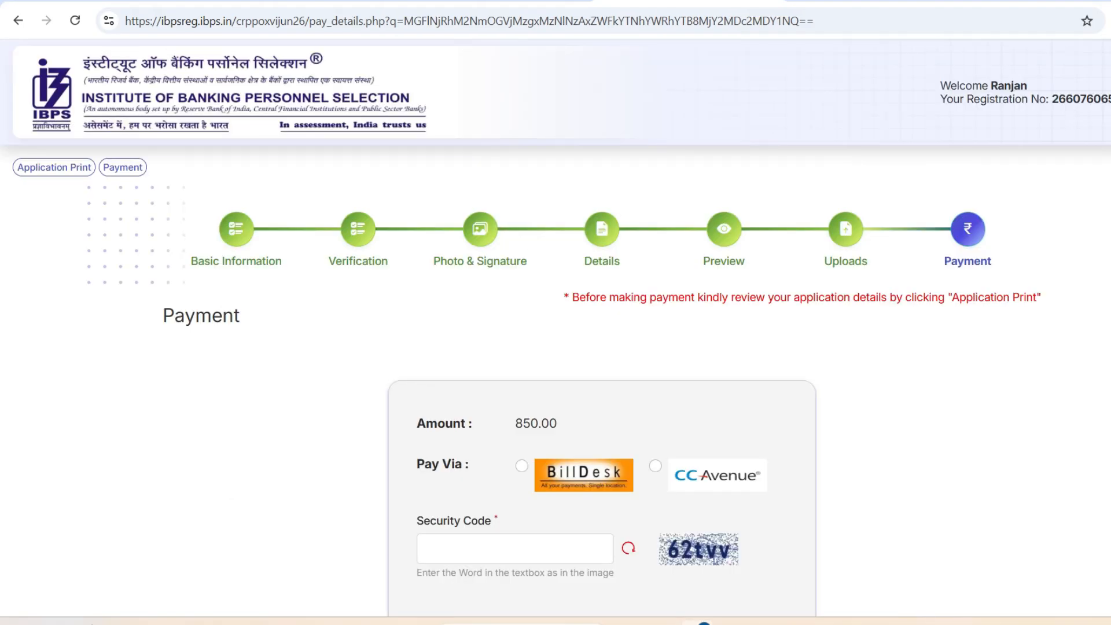
Step: Pay the 850.00 fee via BillDesk, entering the captcha as Security Code and confirming submission
scroll(556, 327, "down", 2)
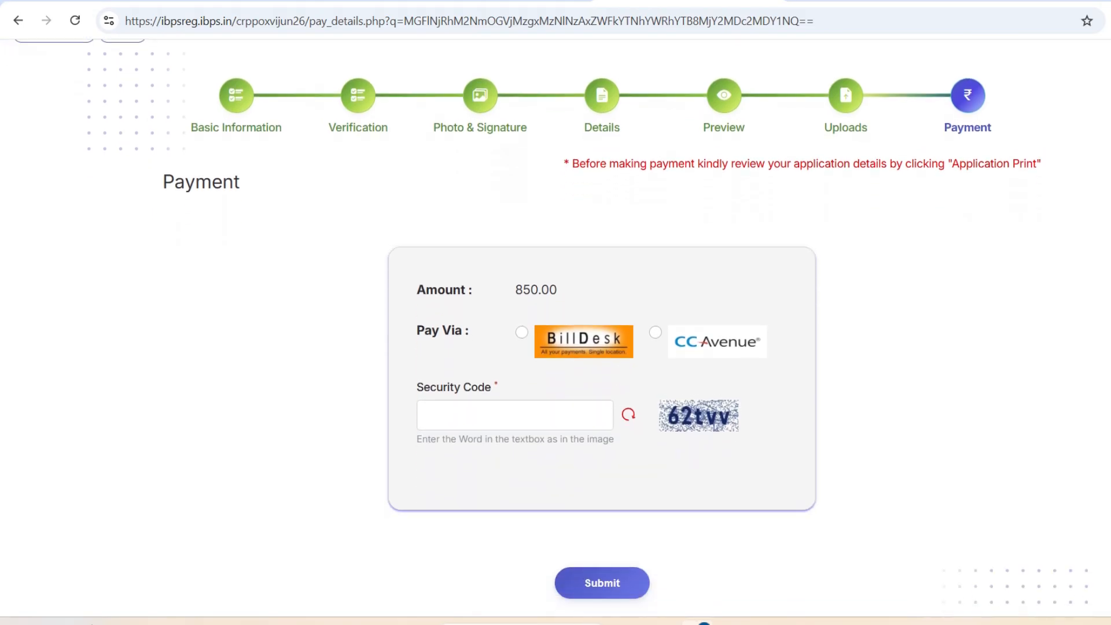
left_click(521, 332)
left_click(427, 415)
type("62tvv")
left_click(602, 583)
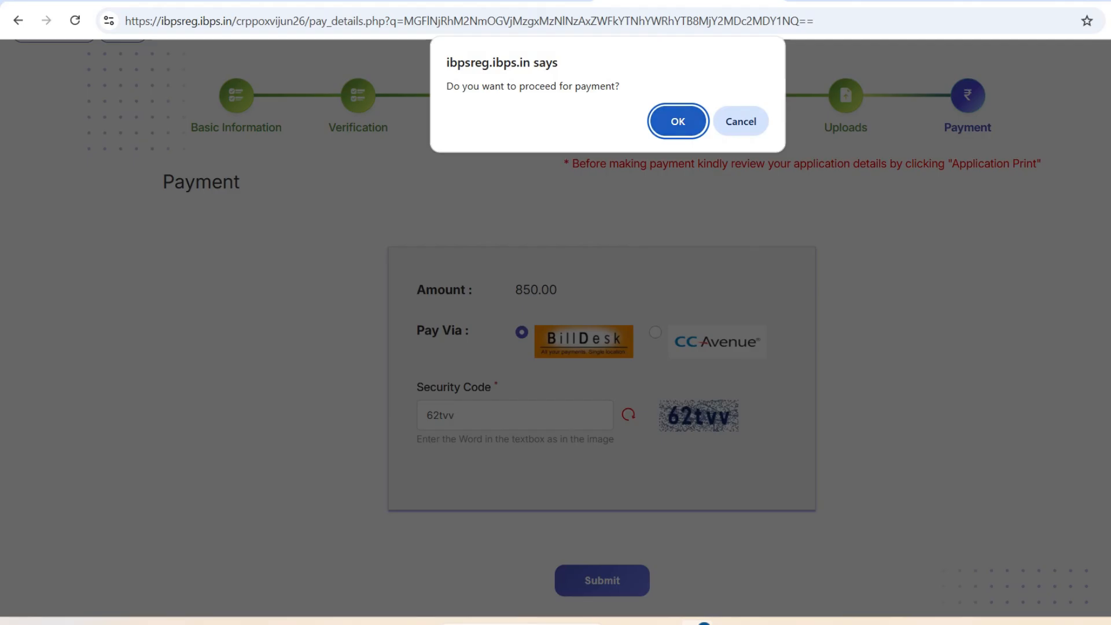
left_click(665, 120)
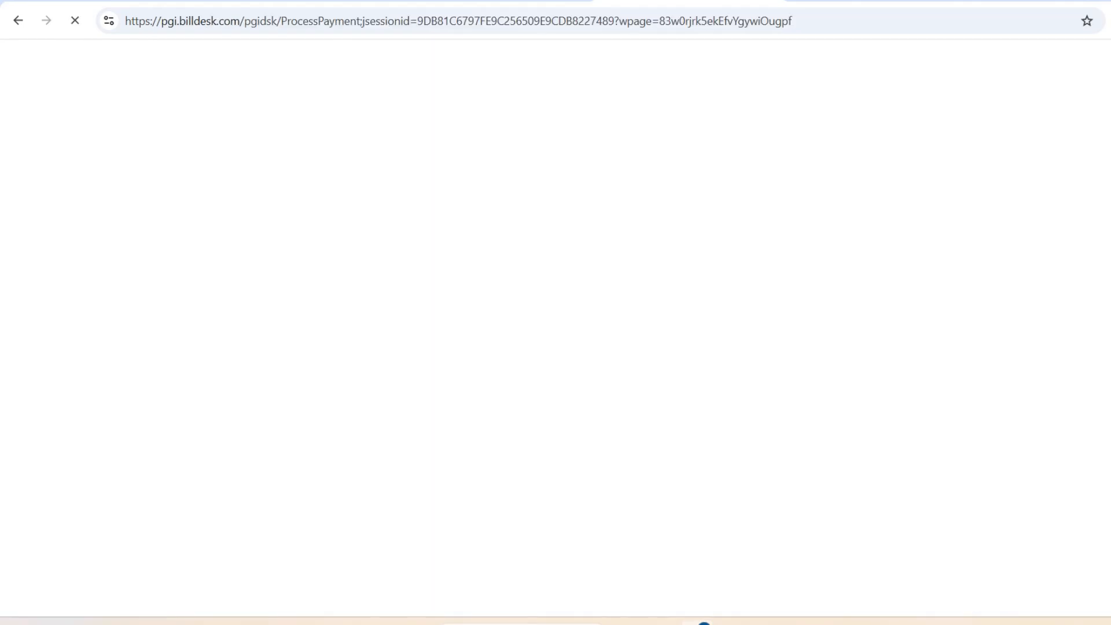